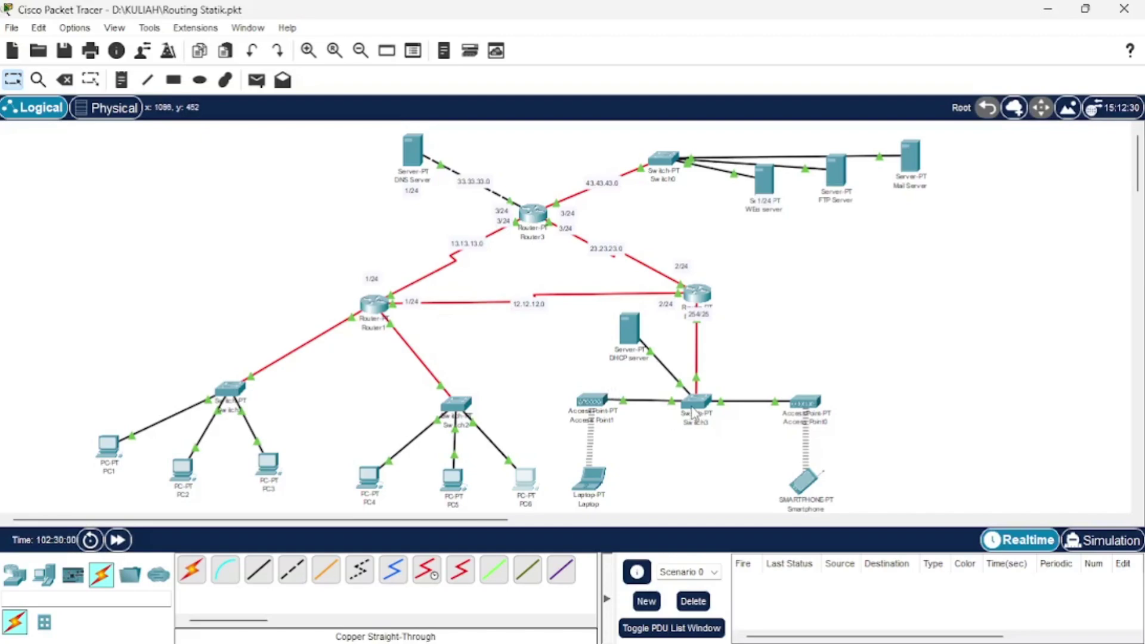
Inspect Router1's settings and PC1's gateway and DNS configuration.
{"action": "mouse_move", "coordinate": [701, 411]}
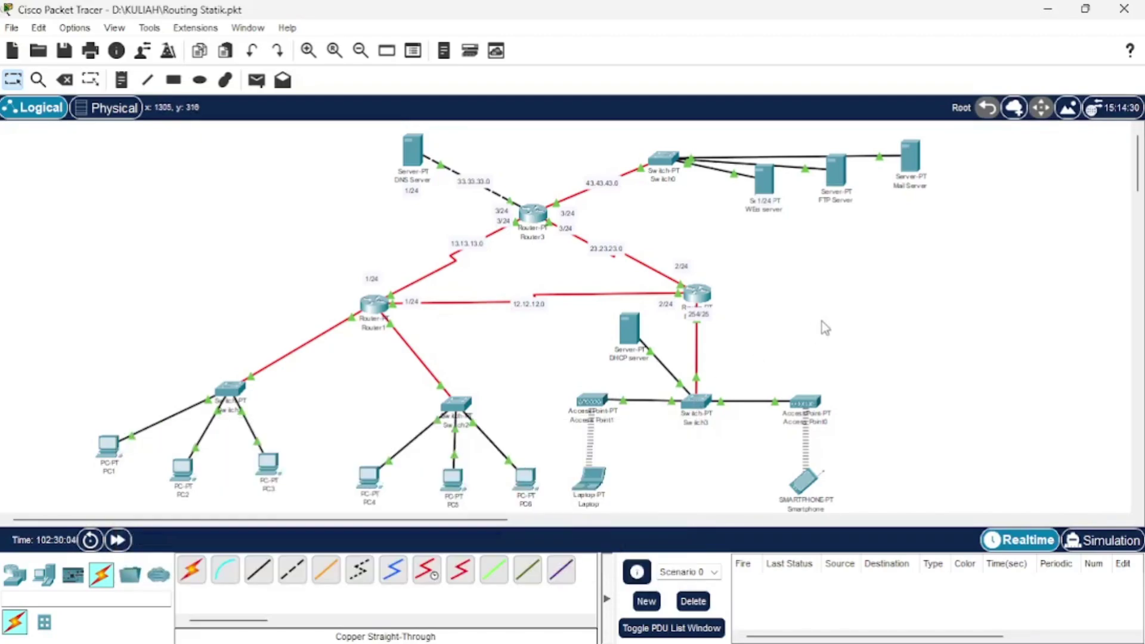
{"action": "scroll", "coordinate": [823, 363], "scroll_direction": "down", "scroll_amount": 2}
{"action": "scroll", "coordinate": [738, 390], "scroll_direction": "up", "scroll_amount": 3}
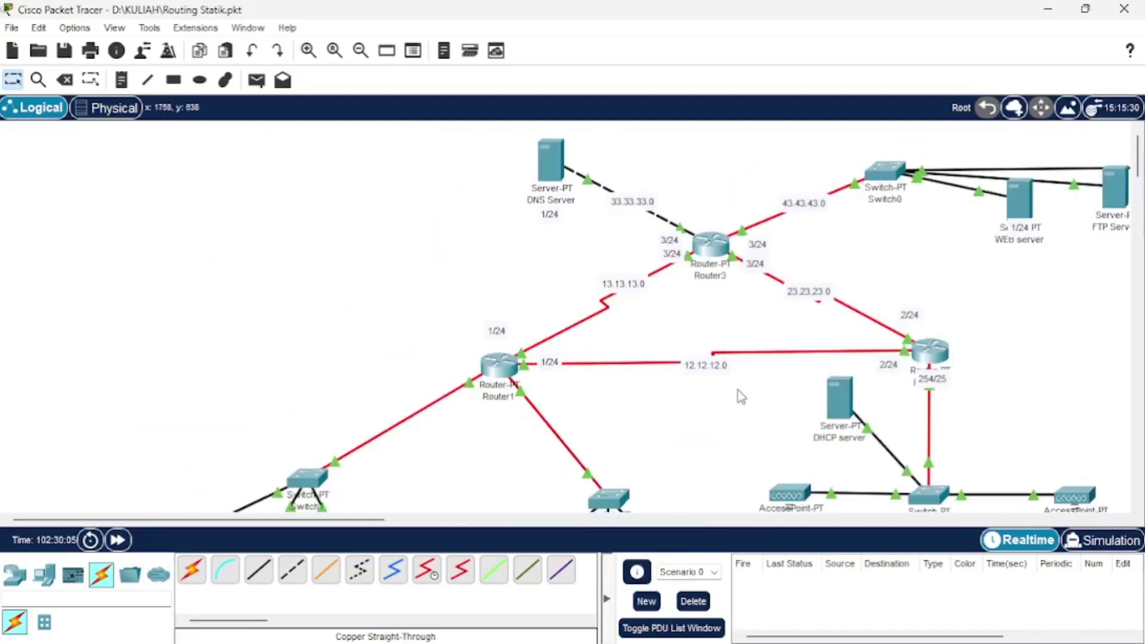
{"action": "scroll", "coordinate": [738, 390], "scroll_direction": "down", "scroll_amount": 3}
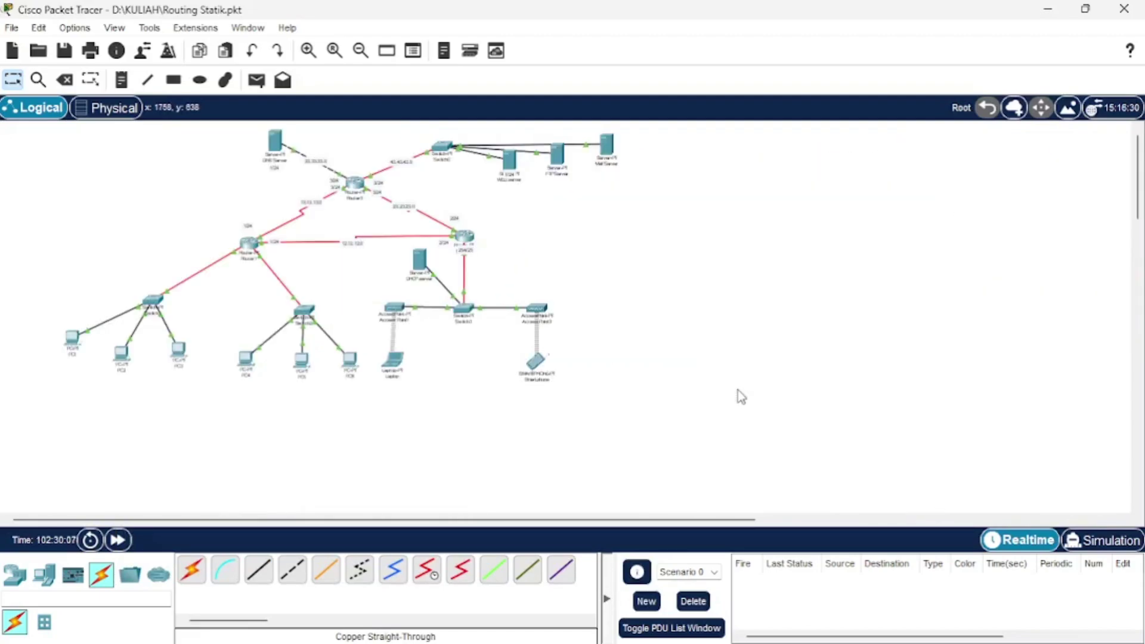
{"action": "scroll", "coordinate": [738, 390], "scroll_direction": "down", "scroll_amount": 1}
{"action": "scroll", "coordinate": [738, 390], "scroll_direction": "up", "scroll_amount": 2}
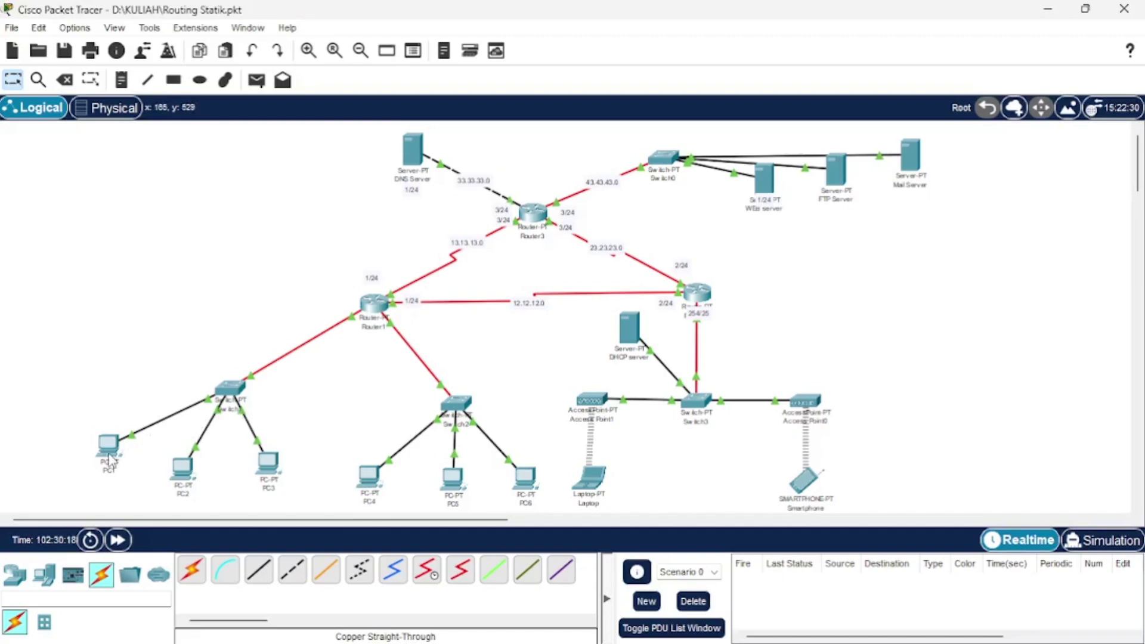
{"action": "left_click", "coordinate": [370, 306]}
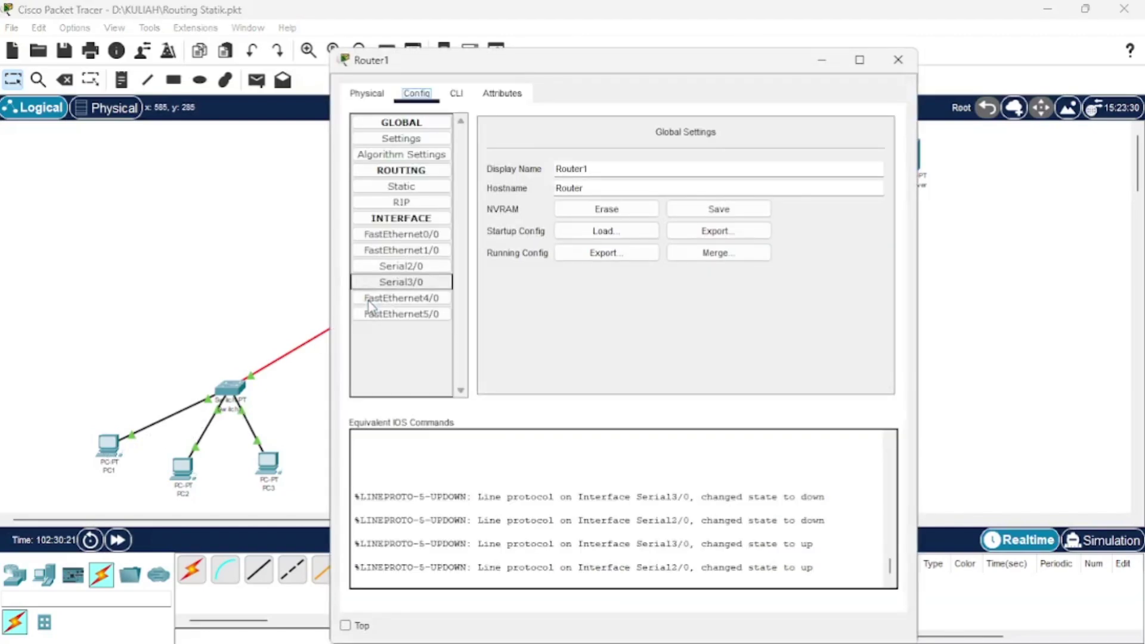
{"action": "left_click", "coordinate": [896, 60]}
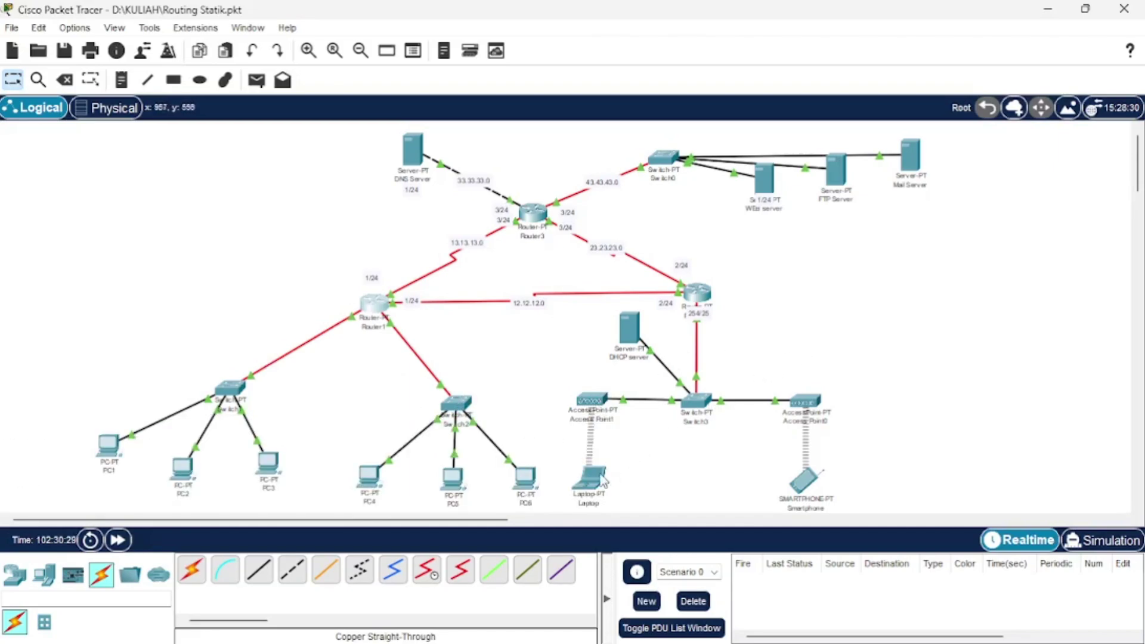
{"action": "left_click", "coordinate": [110, 446]}
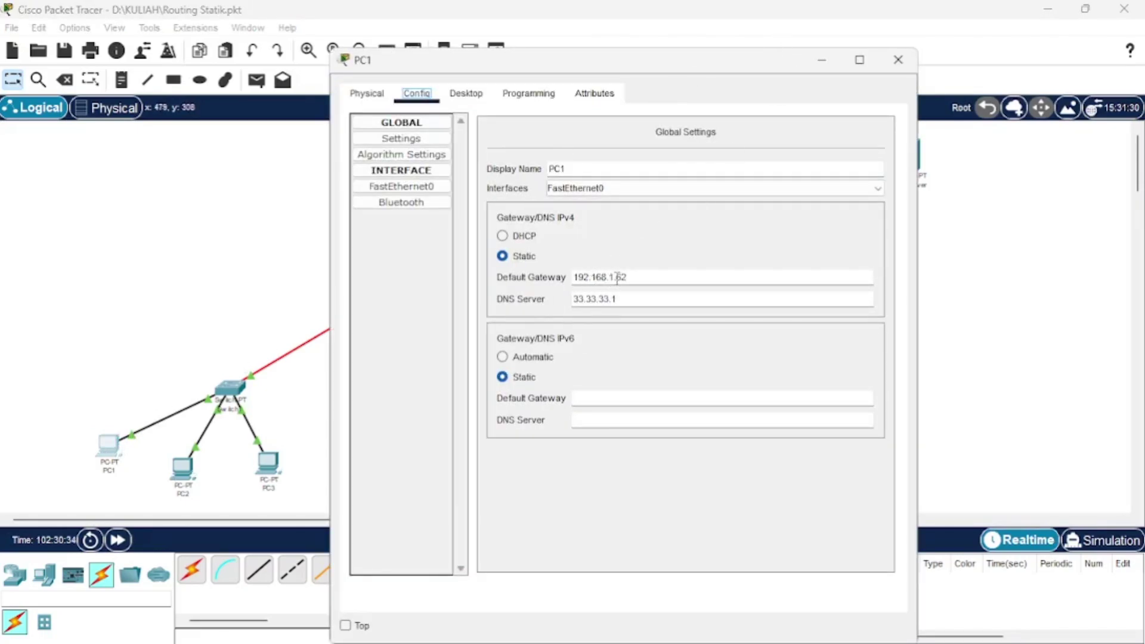
{"action": "left_click", "coordinate": [899, 60]}
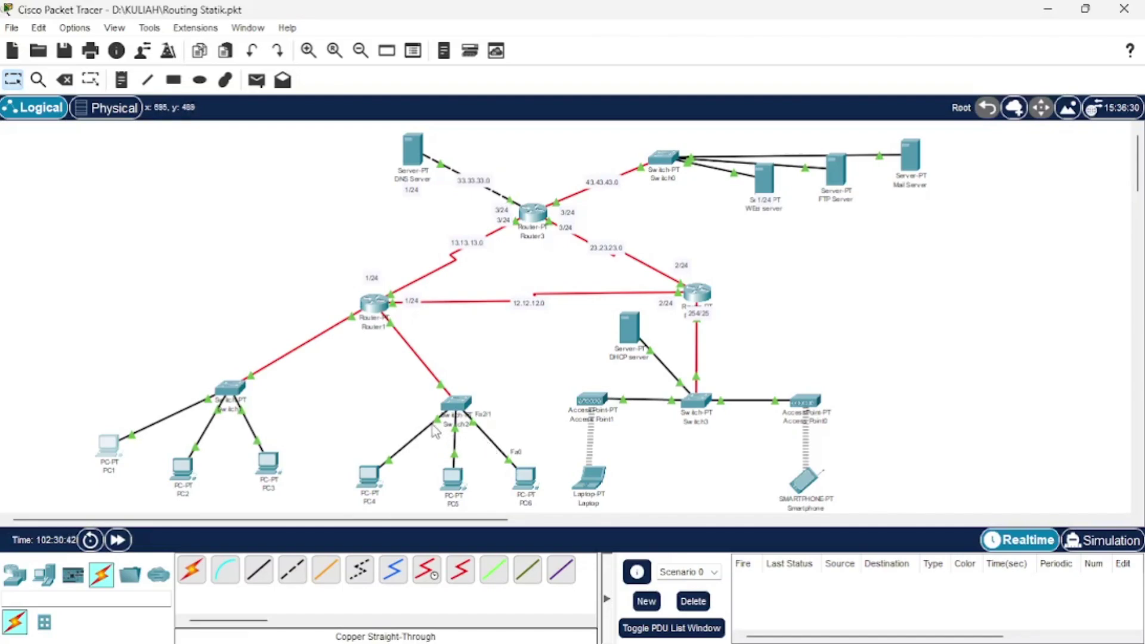
Check Switch2's settings and PC4's IP addressing.
{"action": "left_click", "coordinate": [464, 410]}
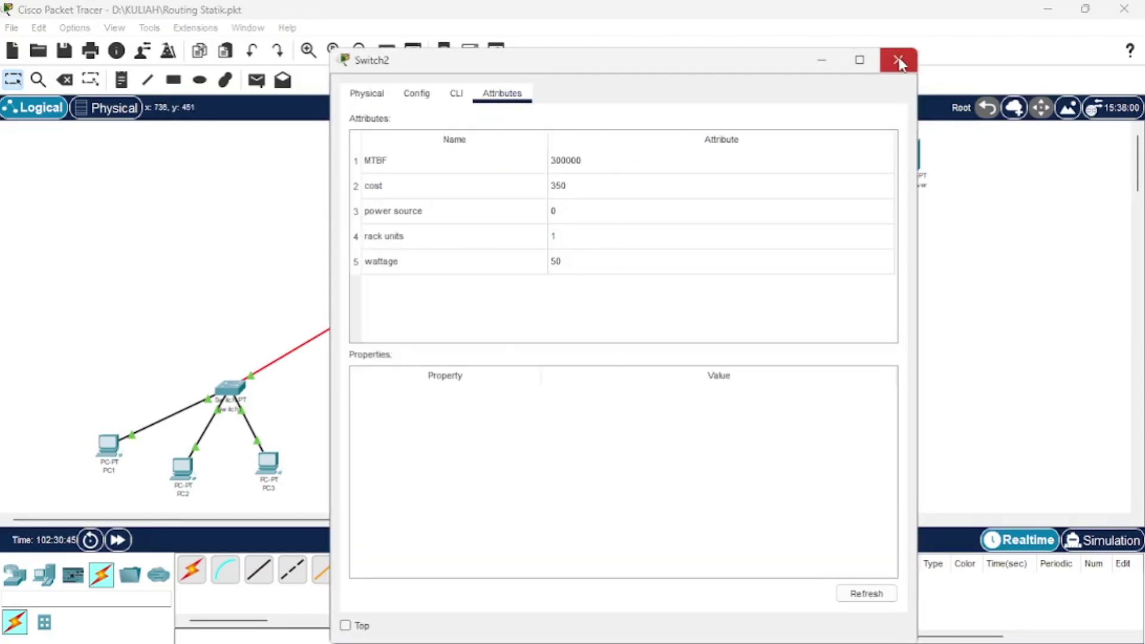
{"action": "left_click", "coordinate": [896, 60]}
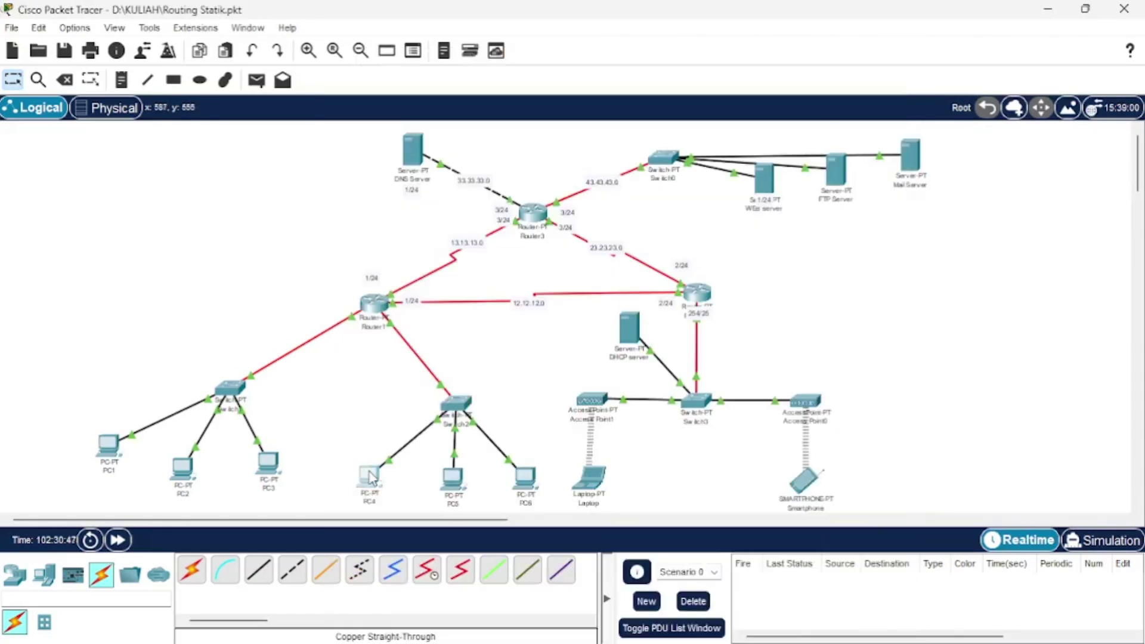
{"action": "left_click", "coordinate": [369, 473]}
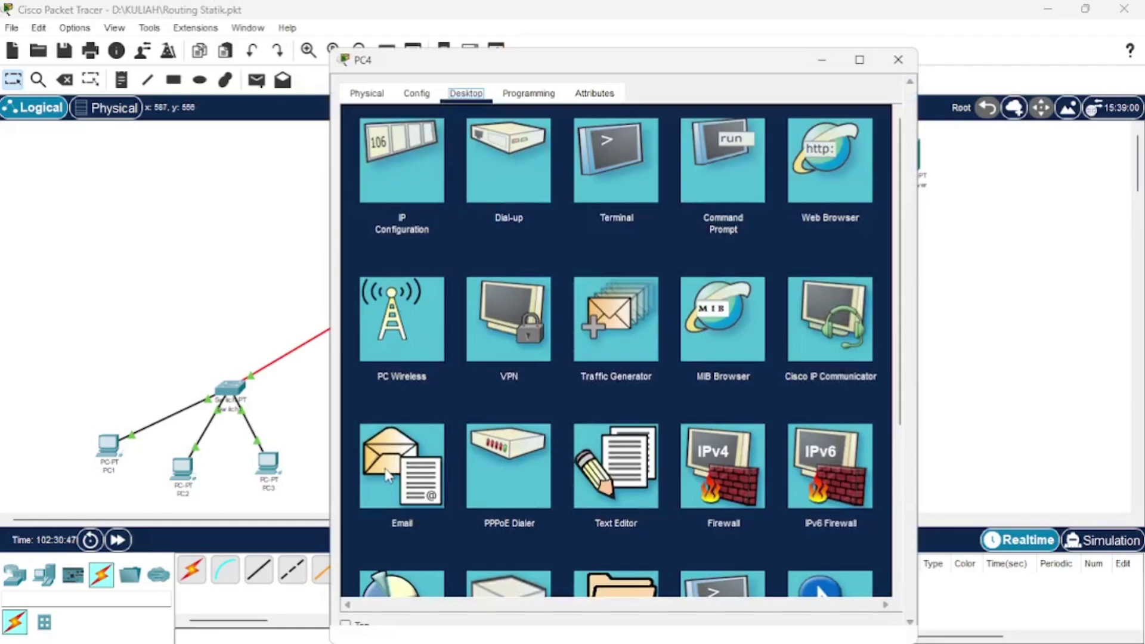
{"action": "left_click", "coordinate": [405, 165]}
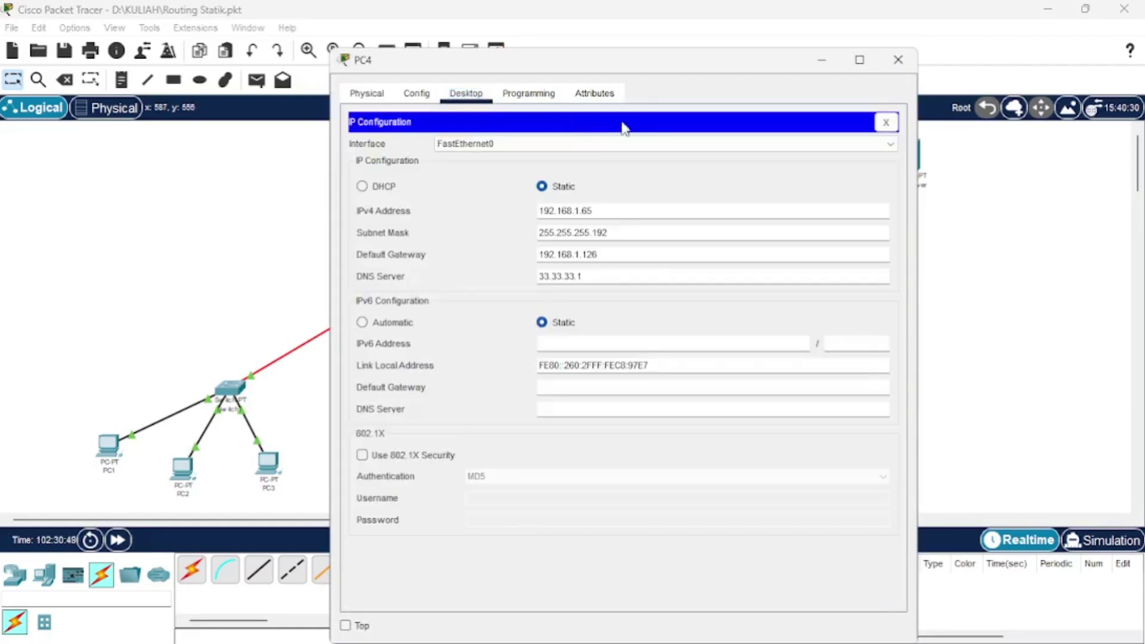
{"action": "left_click", "coordinate": [899, 60]}
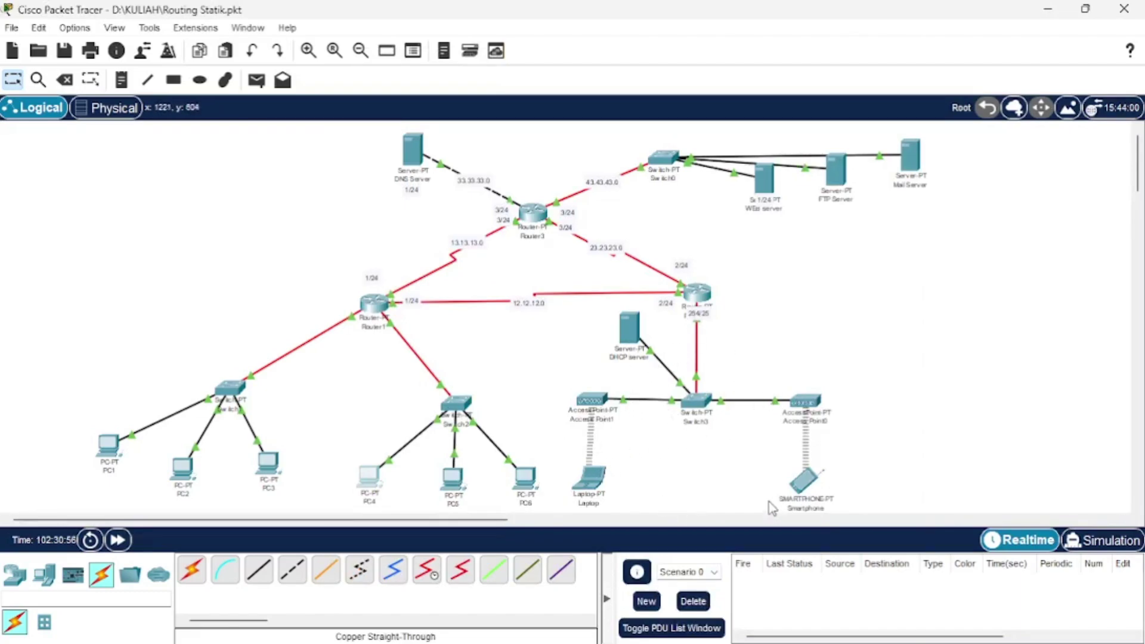
Review the Laptop's mail client, global settings and wireless IP addressing.
{"action": "left_click", "coordinate": [589, 478]}
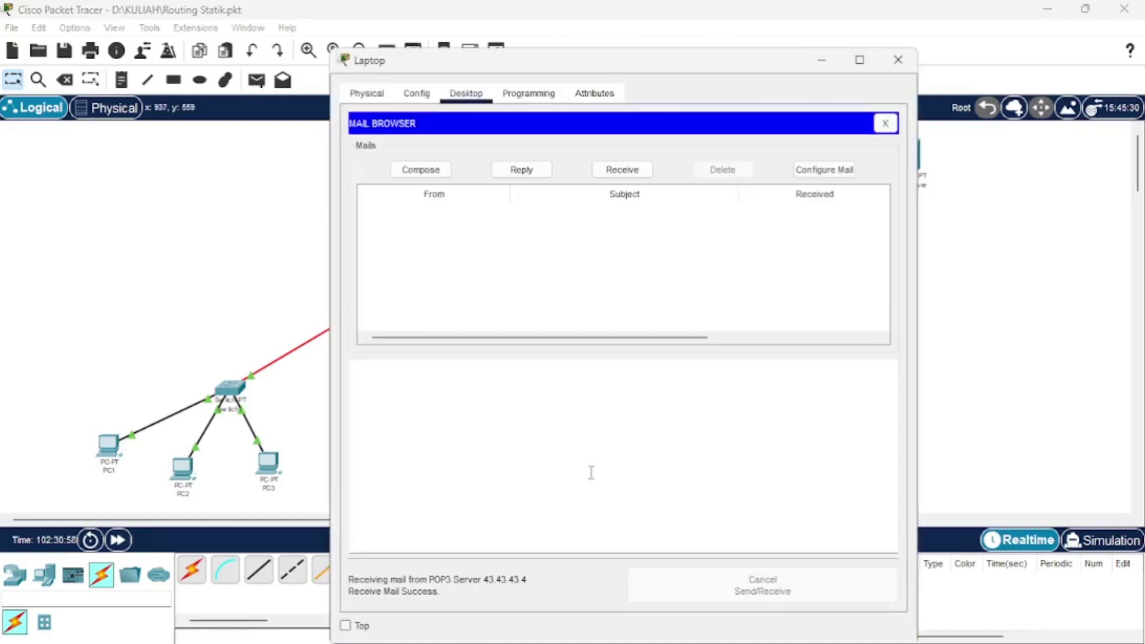
{"action": "left_click", "coordinate": [423, 93]}
{"action": "left_click", "coordinate": [467, 94]}
{"action": "left_click", "coordinate": [886, 124]}
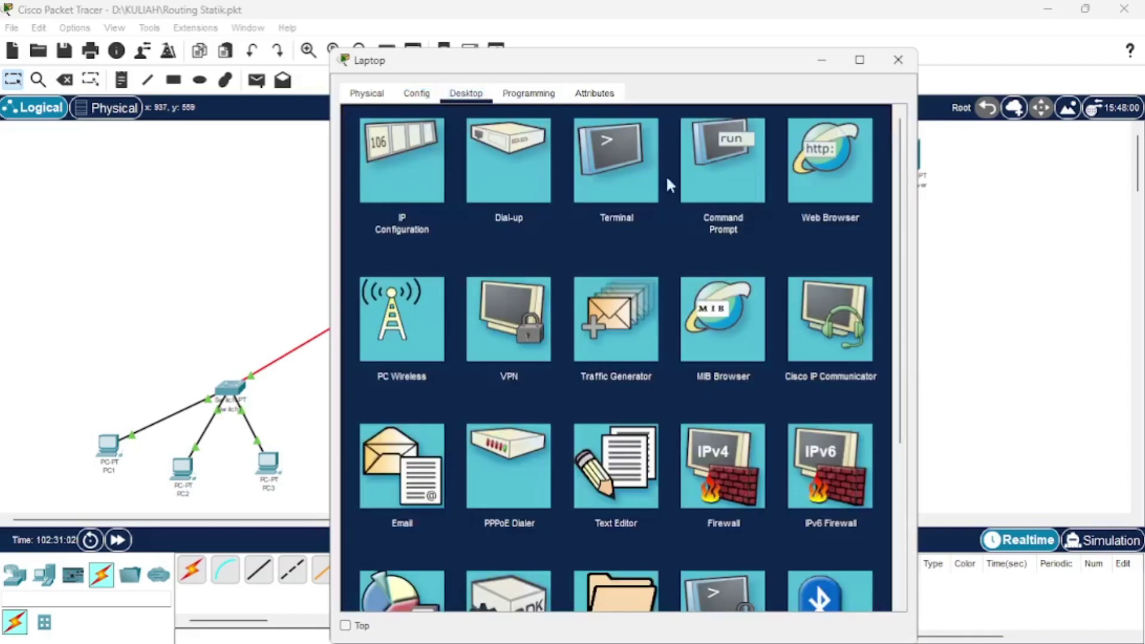
{"action": "left_click", "coordinate": [434, 183]}
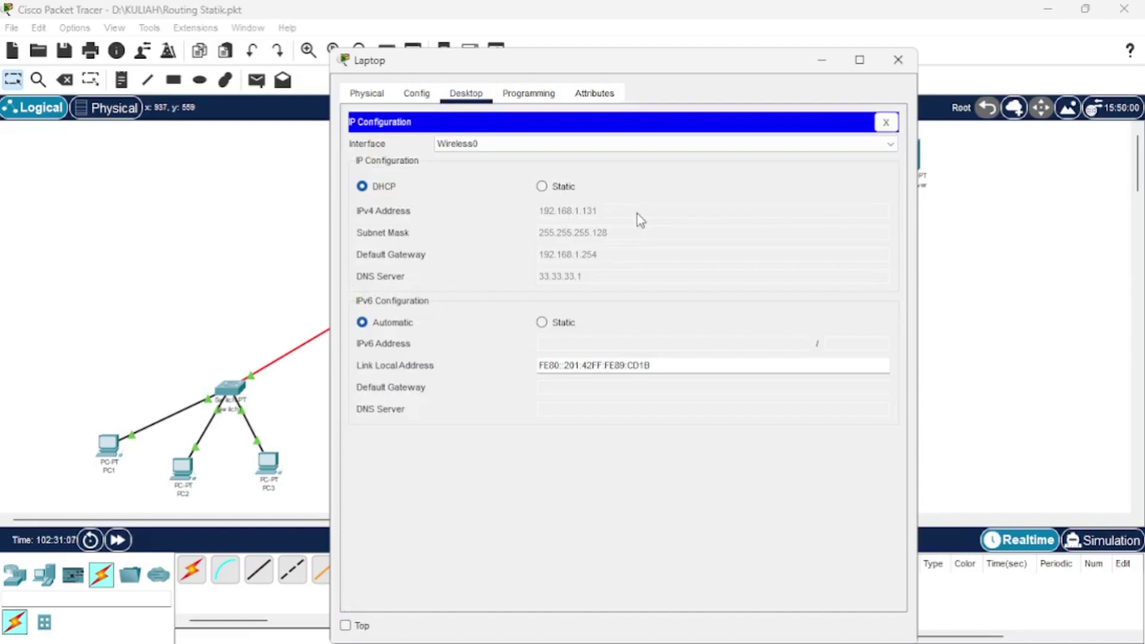
{"action": "left_click", "coordinate": [898, 59]}
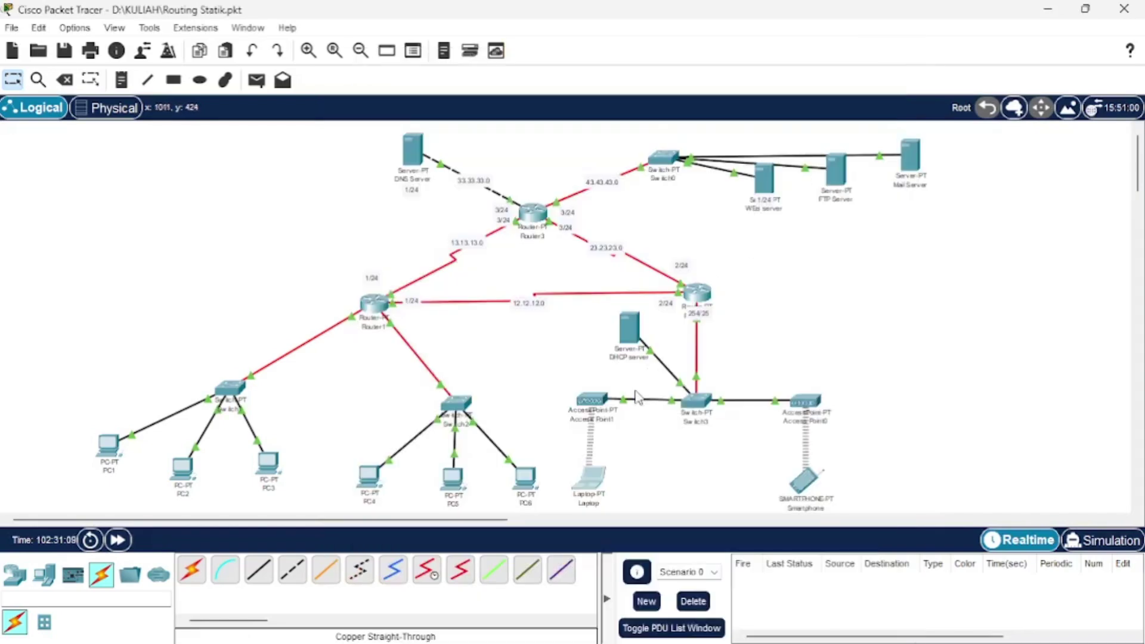
Check the DHCP server's IP addressing, the Smartphone, and the DHCP address pool.
{"action": "left_click", "coordinate": [631, 325]}
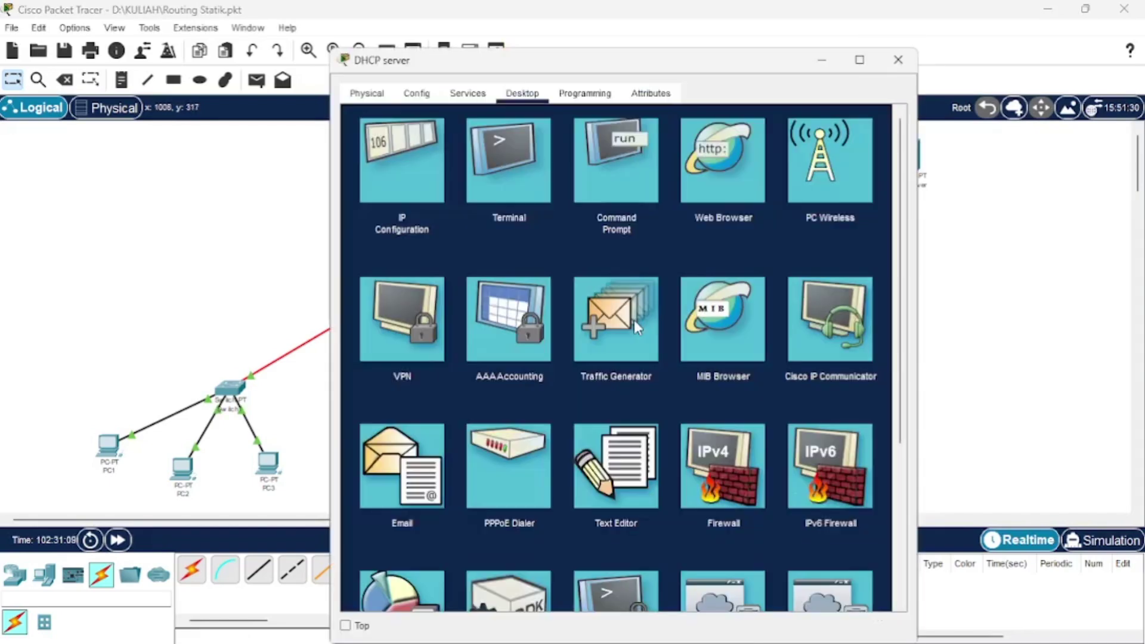
{"action": "left_click", "coordinate": [391, 176]}
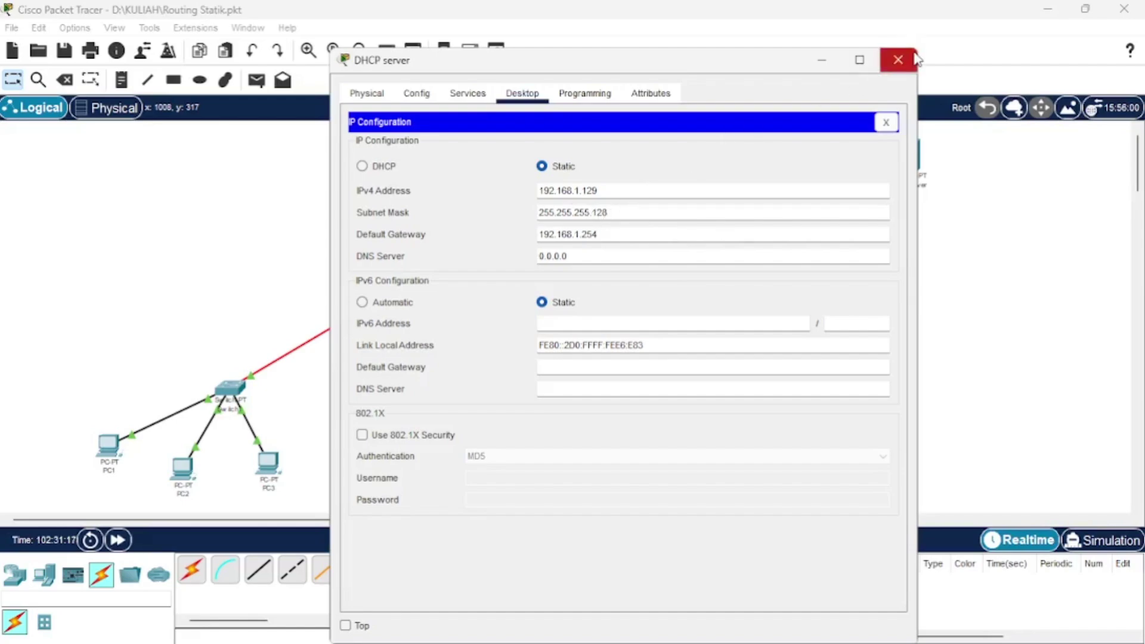
{"action": "left_click", "coordinate": [898, 59]}
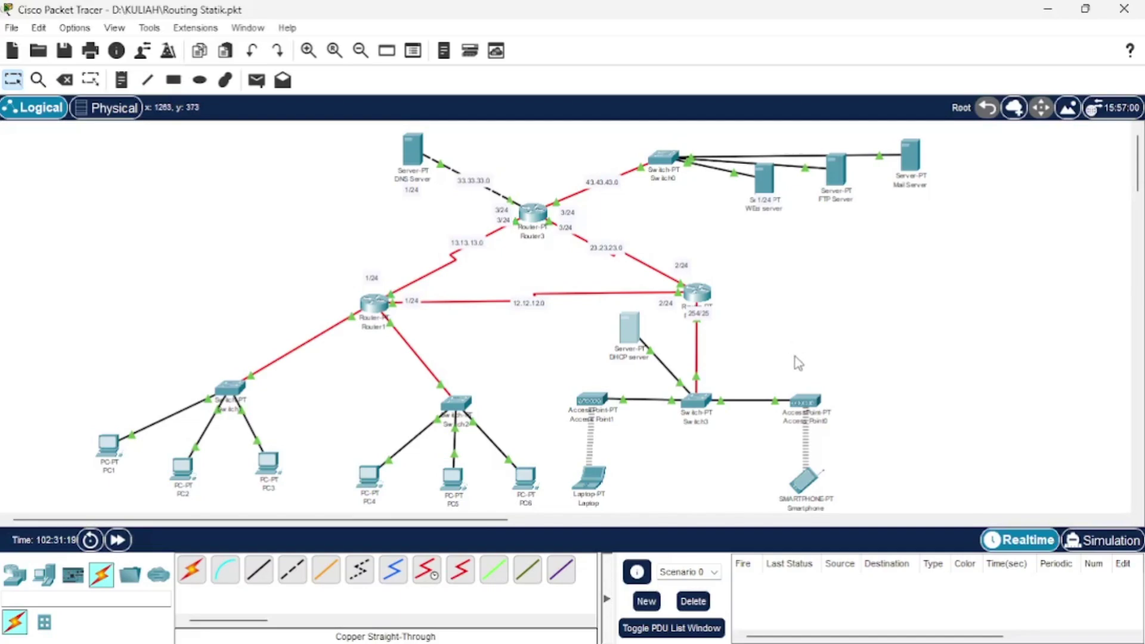
{"action": "left_click", "coordinate": [812, 484]}
{"action": "left_click", "coordinate": [898, 60]}
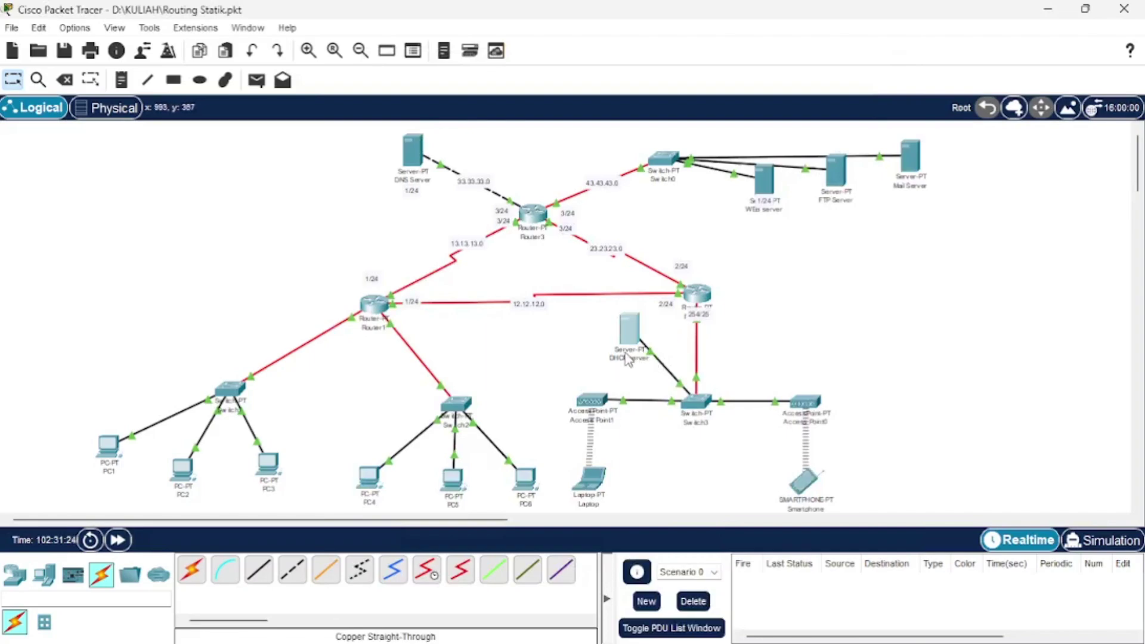
{"action": "left_click", "coordinate": [630, 325]}
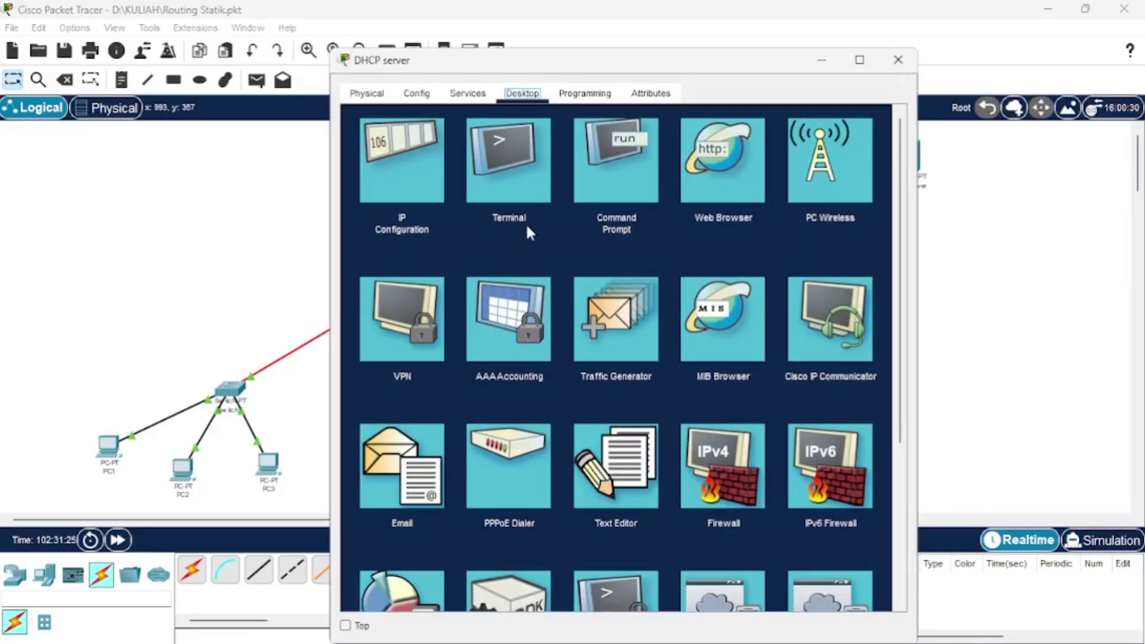
{"action": "left_click", "coordinate": [477, 95]}
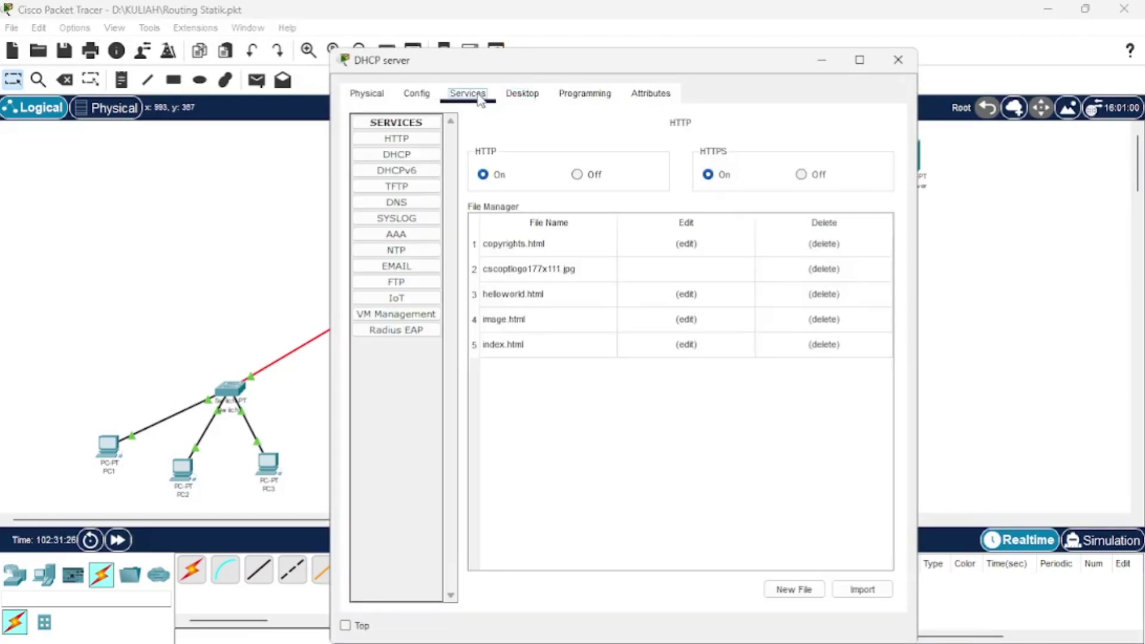
{"action": "left_click", "coordinate": [409, 156]}
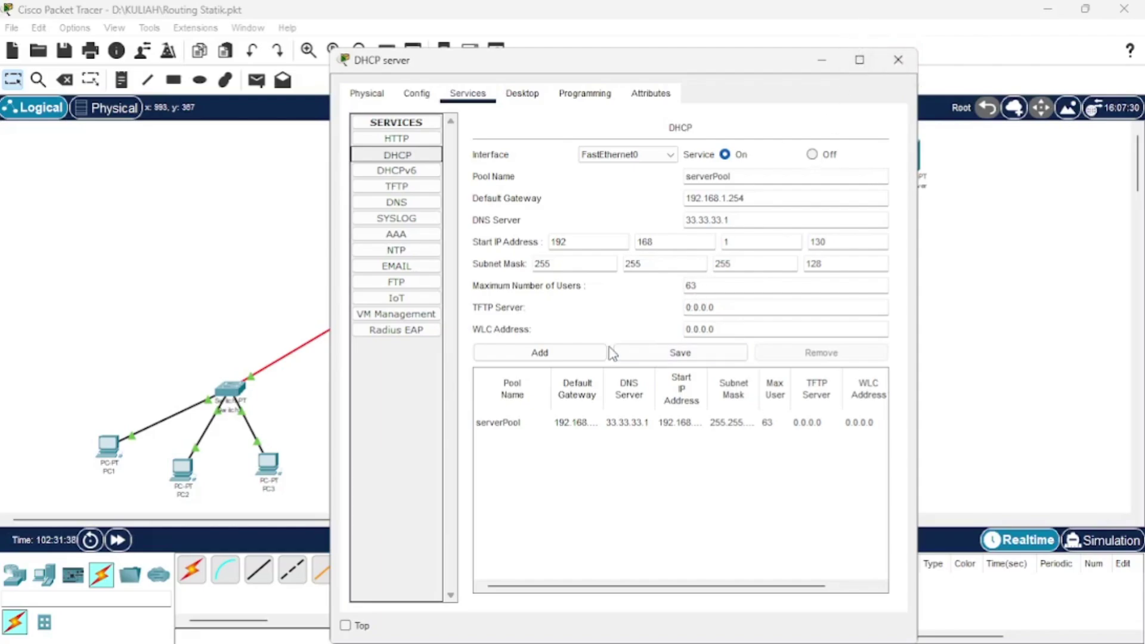
{"action": "left_click", "coordinate": [820, 60]}
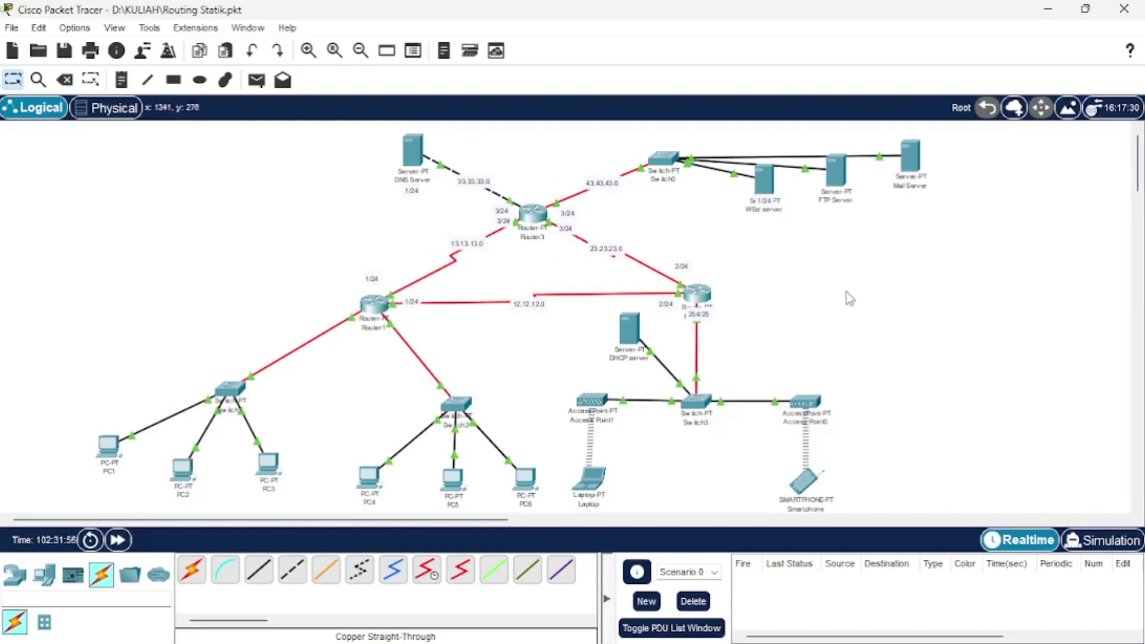
Open the Web server's index.html in the HTTP editor and review its code.
{"action": "left_click", "coordinate": [766, 183]}
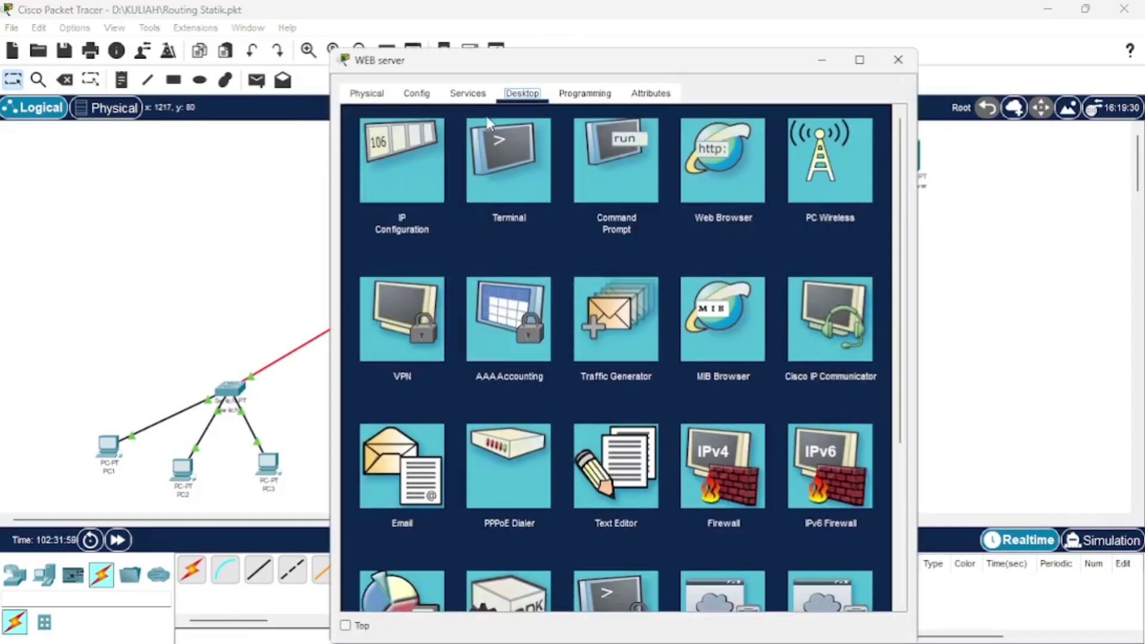
{"action": "left_click", "coordinate": [482, 99]}
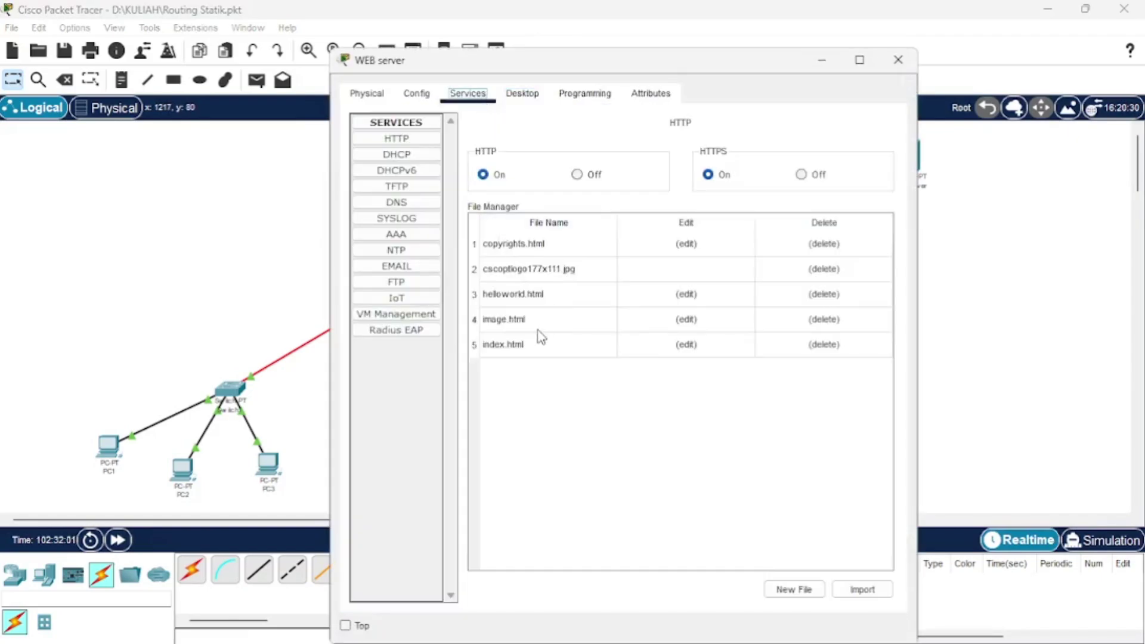
{"action": "left_click", "coordinate": [692, 344]}
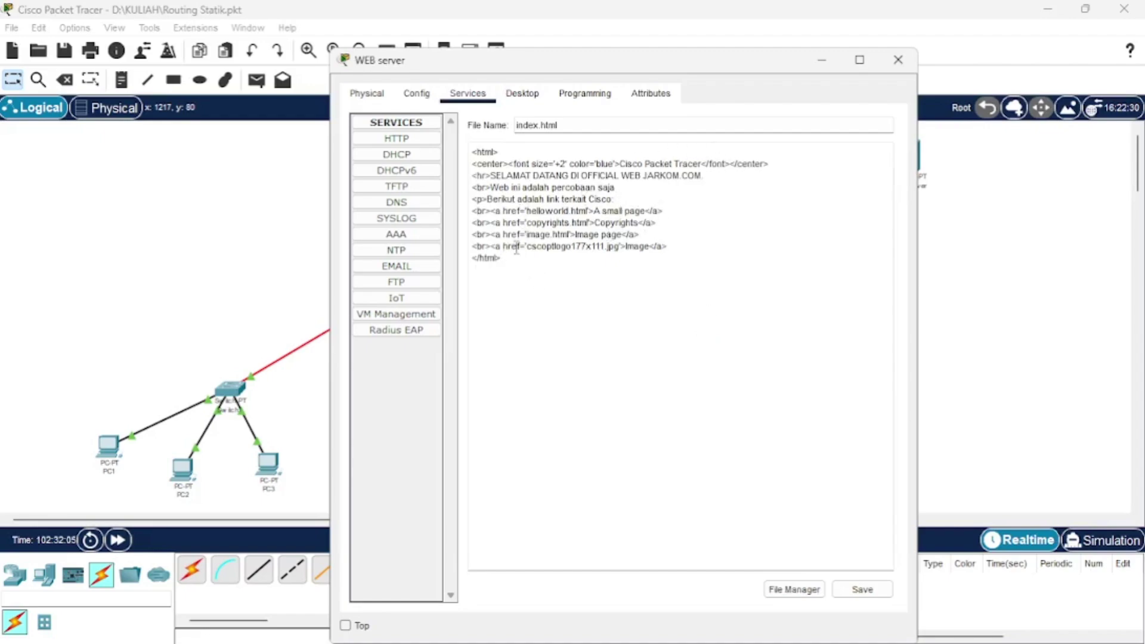
{"action": "left_click_drag", "start_coordinate": [513, 261], "coordinate": [467, 146]}
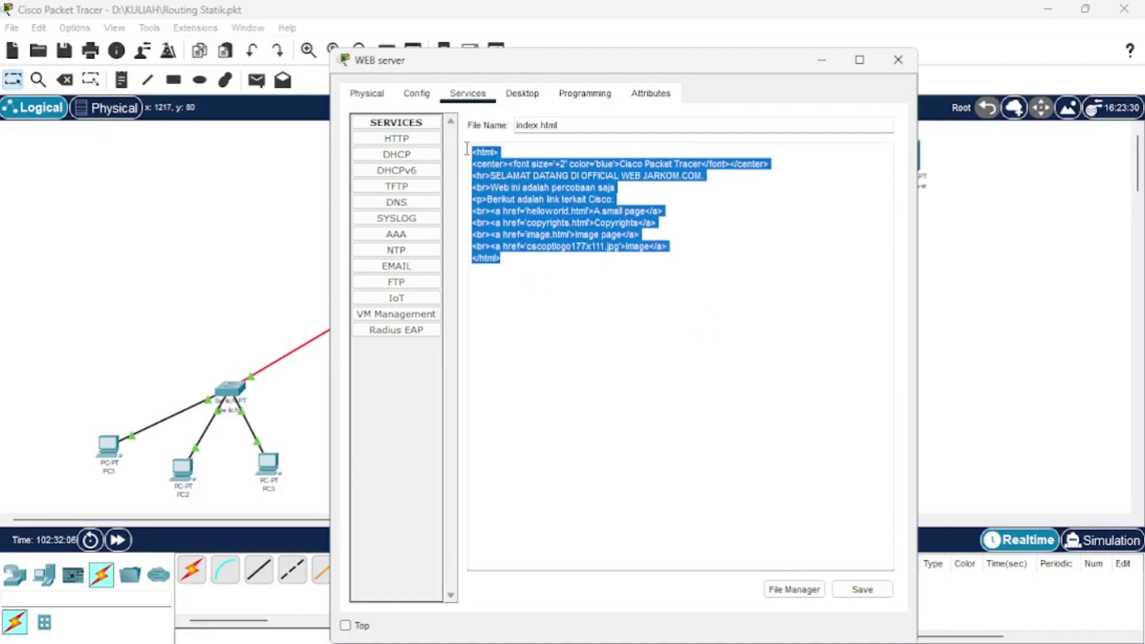
{"action": "left_click", "coordinate": [525, 283]}
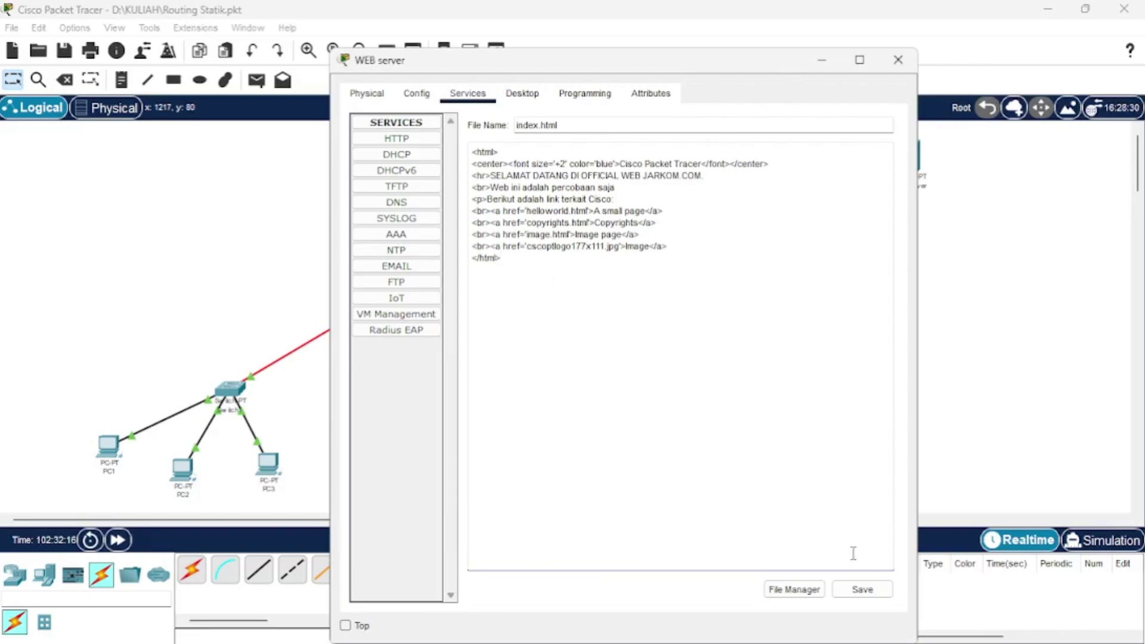
Save index.html over the existing file and close the Web server window.
{"action": "left_click", "coordinate": [855, 592]}
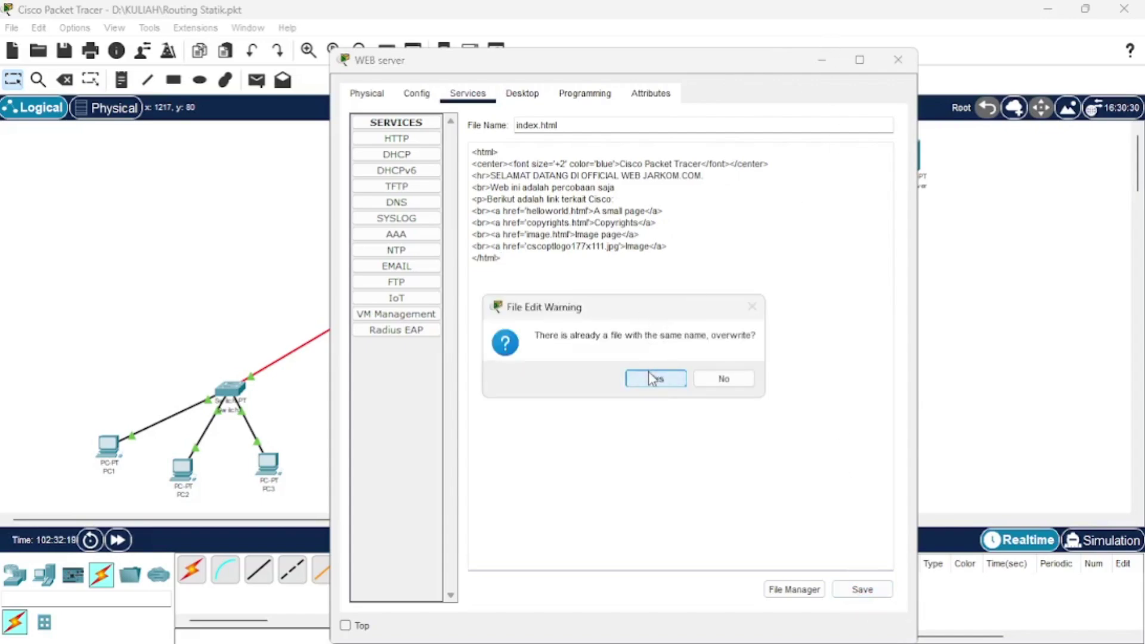
{"action": "left_click", "coordinate": [650, 373]}
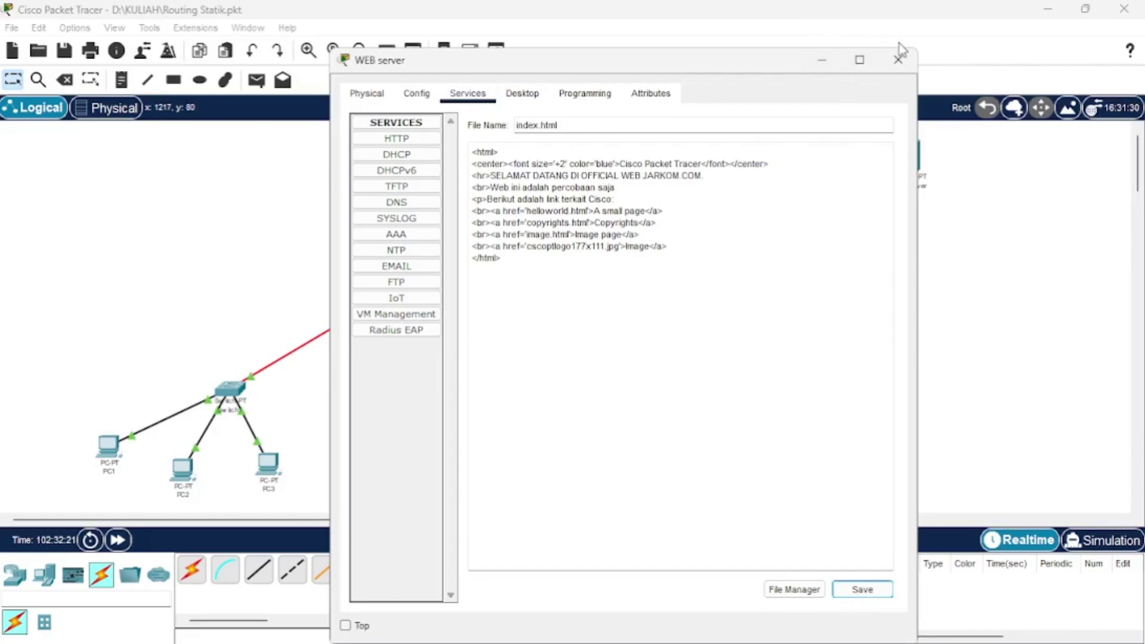
{"action": "left_click", "coordinate": [897, 60]}
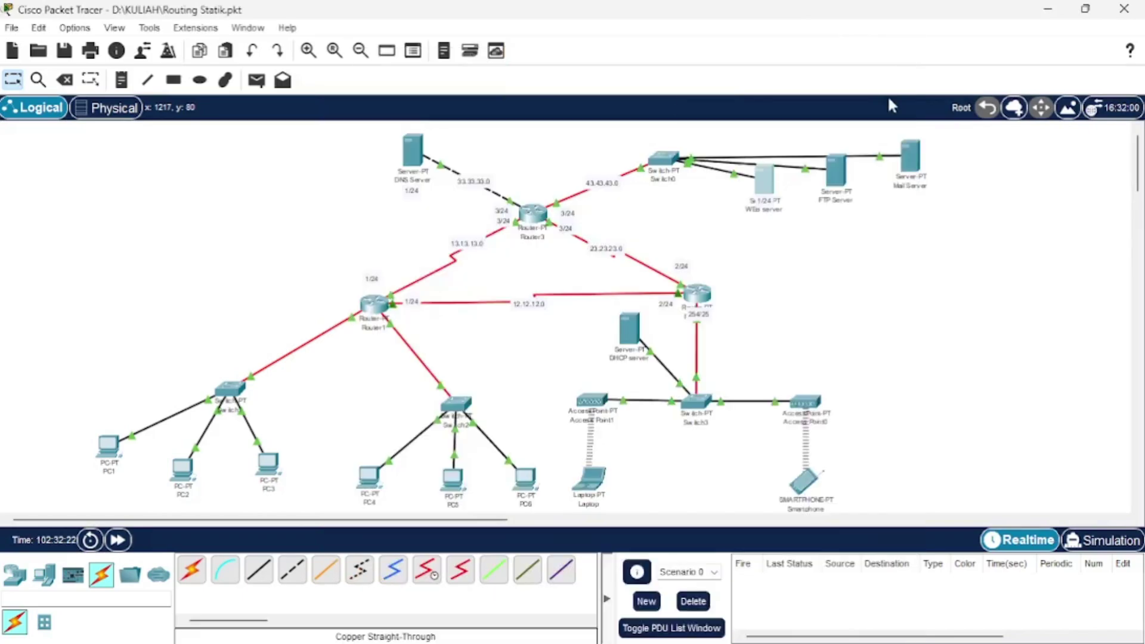
{"action": "left_click", "coordinate": [841, 188]}
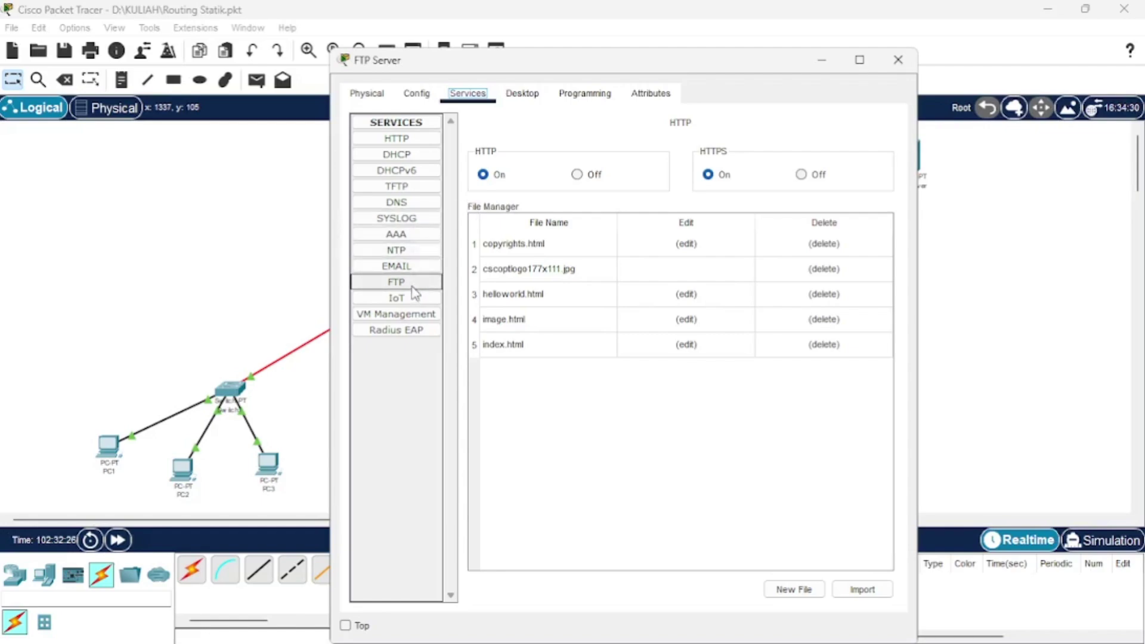
{"action": "left_click", "coordinate": [510, 96]}
{"action": "left_click", "coordinate": [424, 155]}
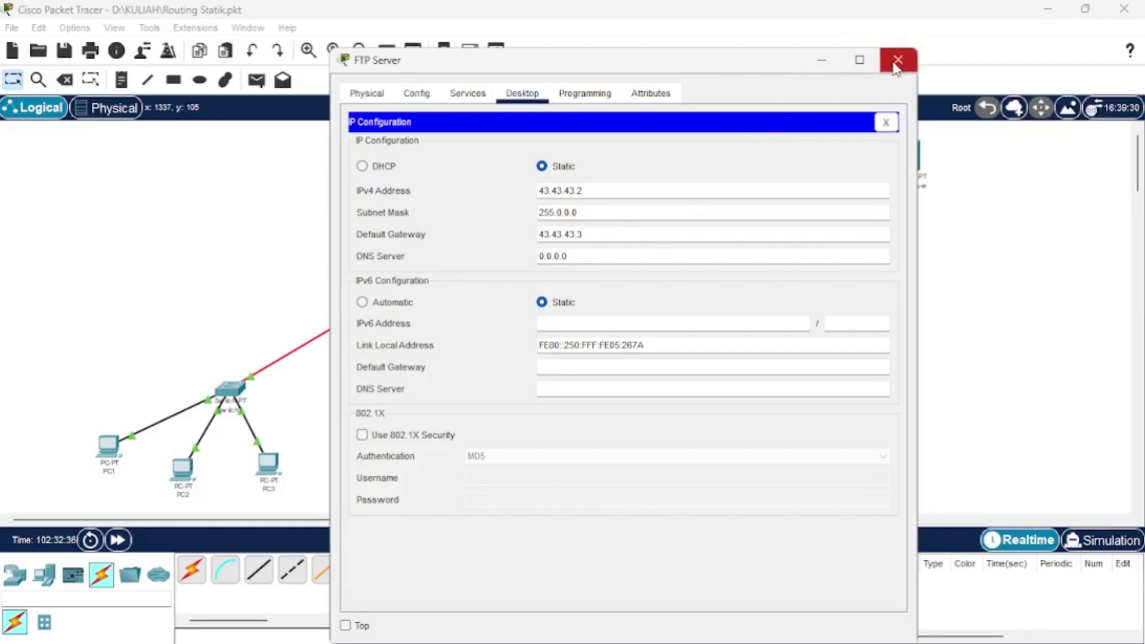
{"action": "left_click", "coordinate": [466, 93]}
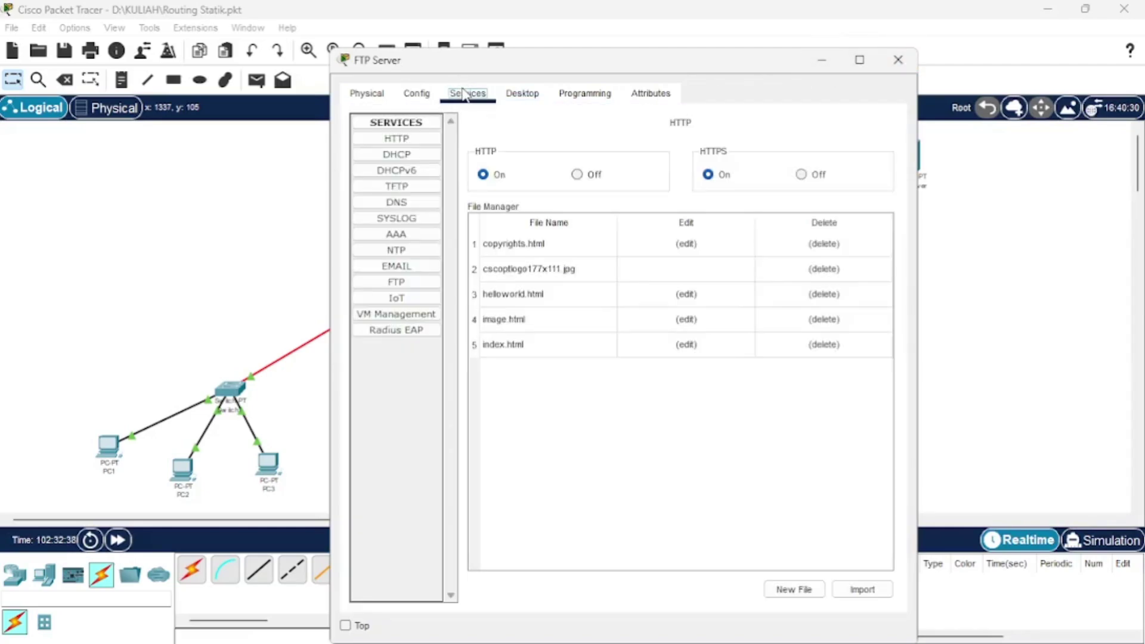
{"action": "left_click", "coordinate": [424, 282]}
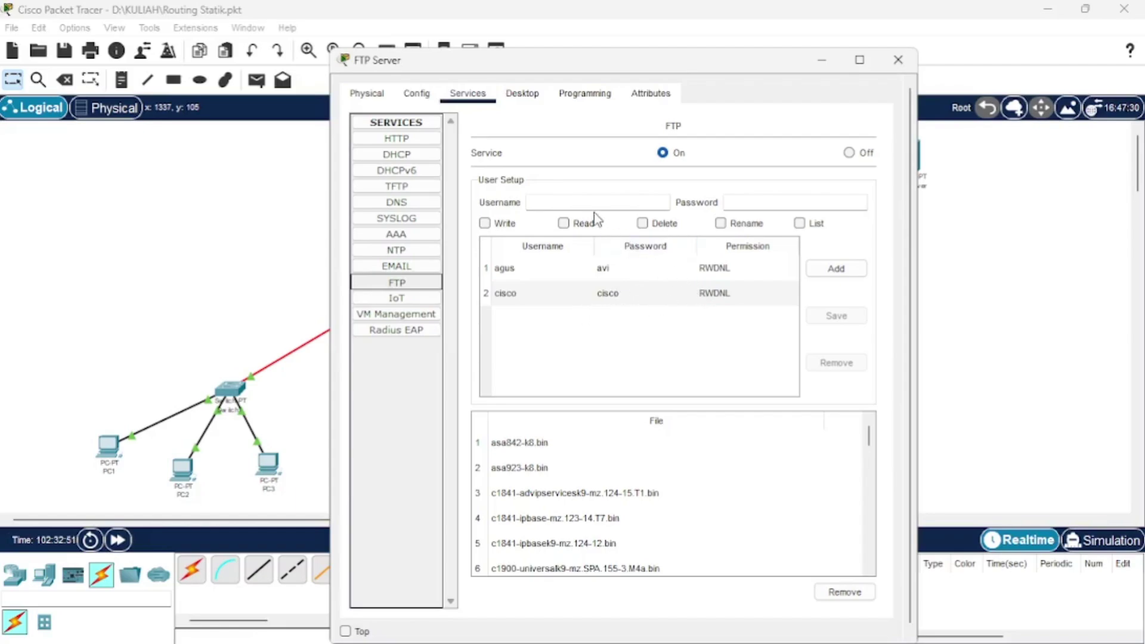
{"action": "left_click", "coordinate": [576, 204]}
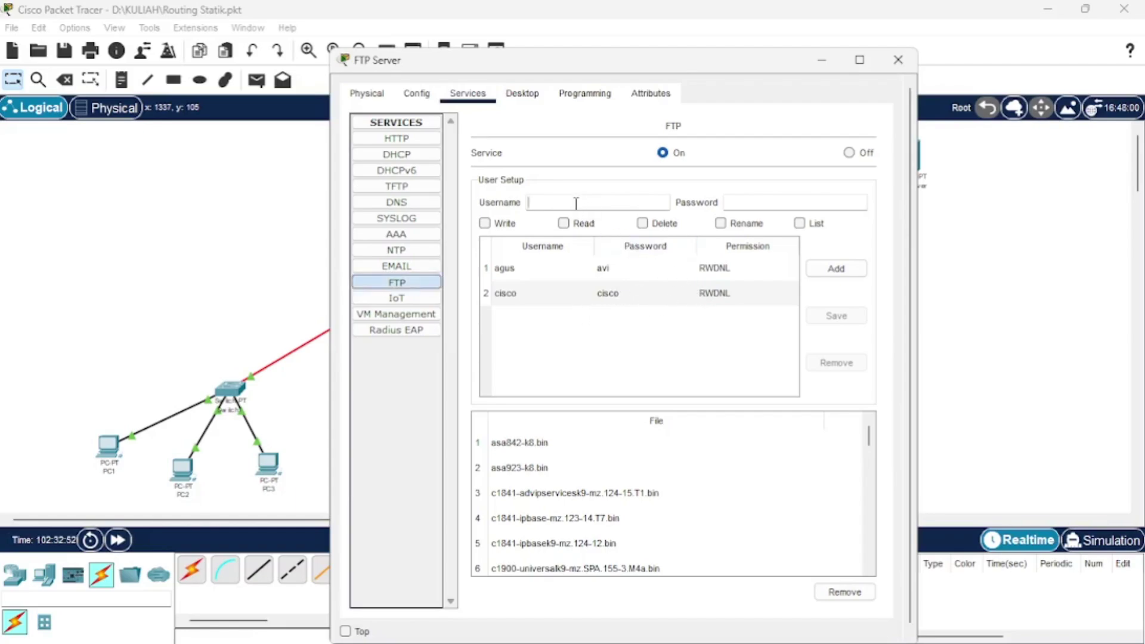
{"action": "left_click", "coordinate": [528, 268]}
{"action": "left_click", "coordinate": [588, 200]}
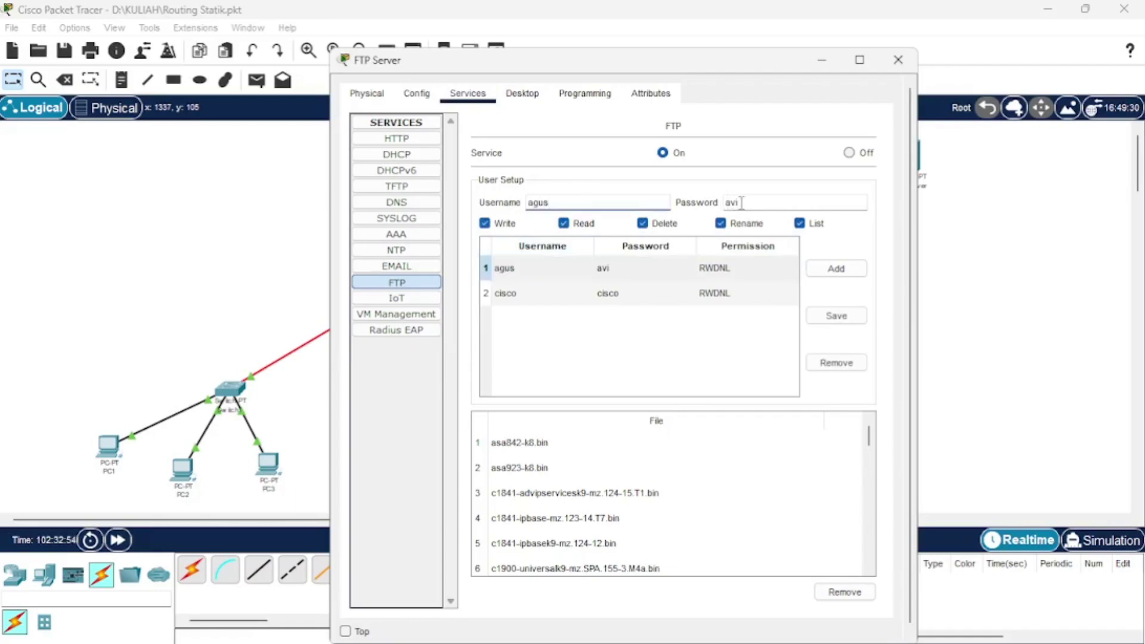
{"action": "left_click", "coordinate": [737, 202]}
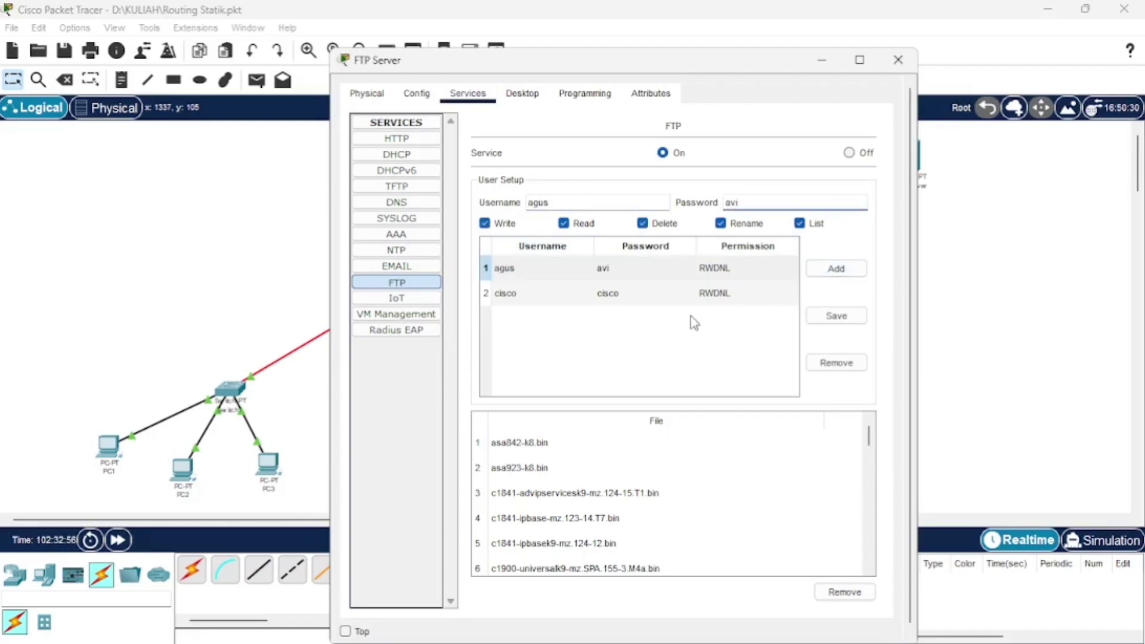
{"action": "left_click", "coordinate": [554, 270]}
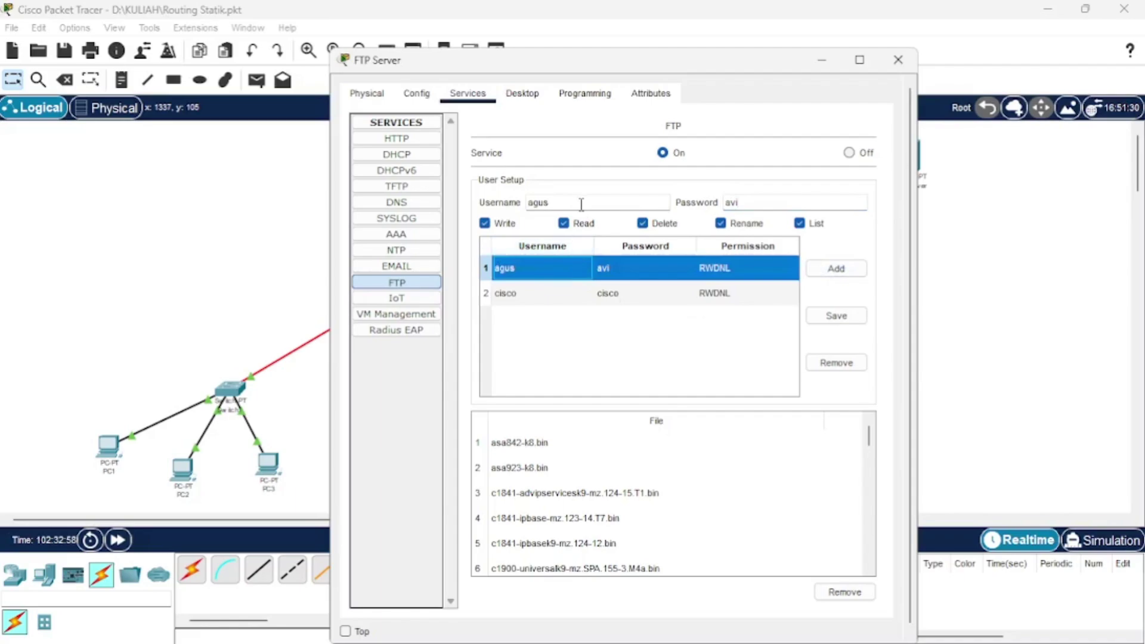
{"action": "left_click", "coordinate": [898, 60]}
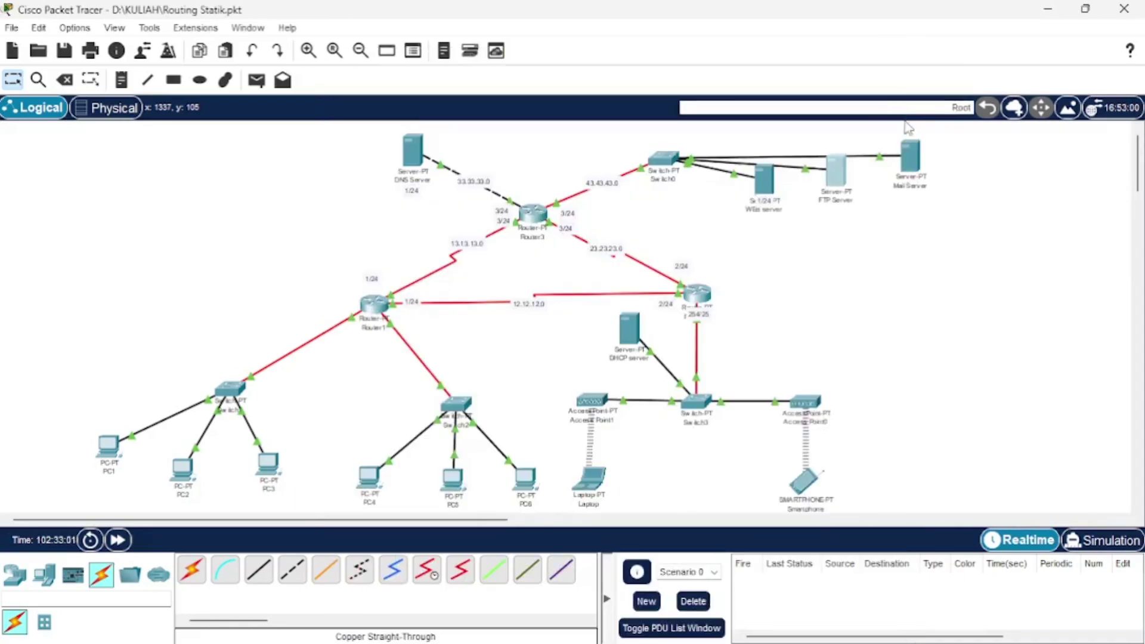
{"action": "left_click", "coordinate": [908, 176]}
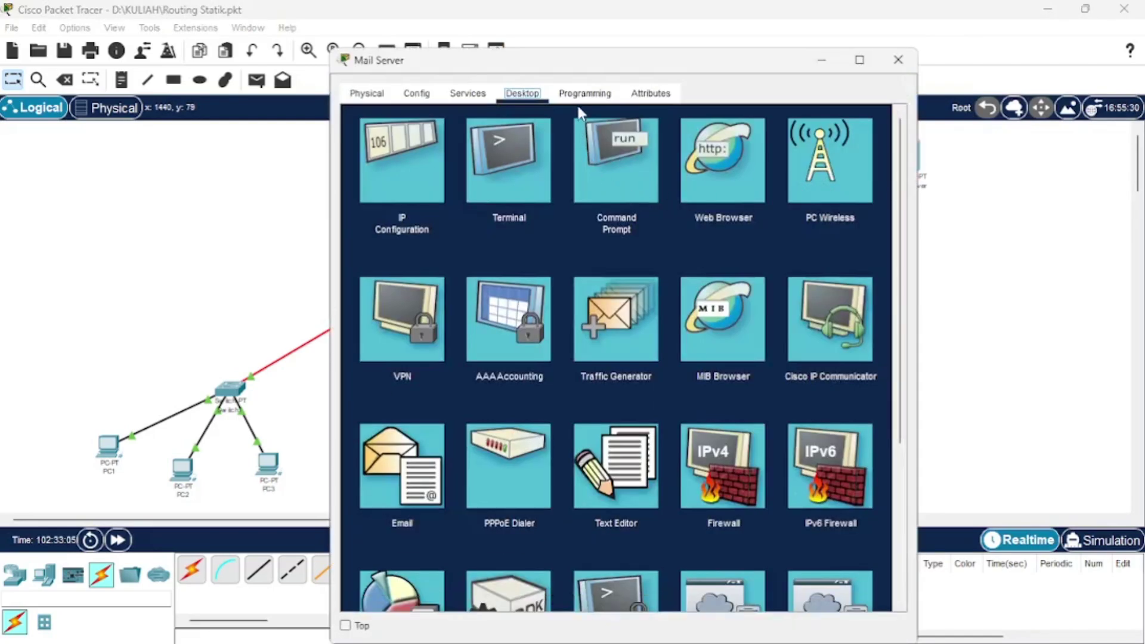
{"action": "left_click", "coordinate": [471, 94]}
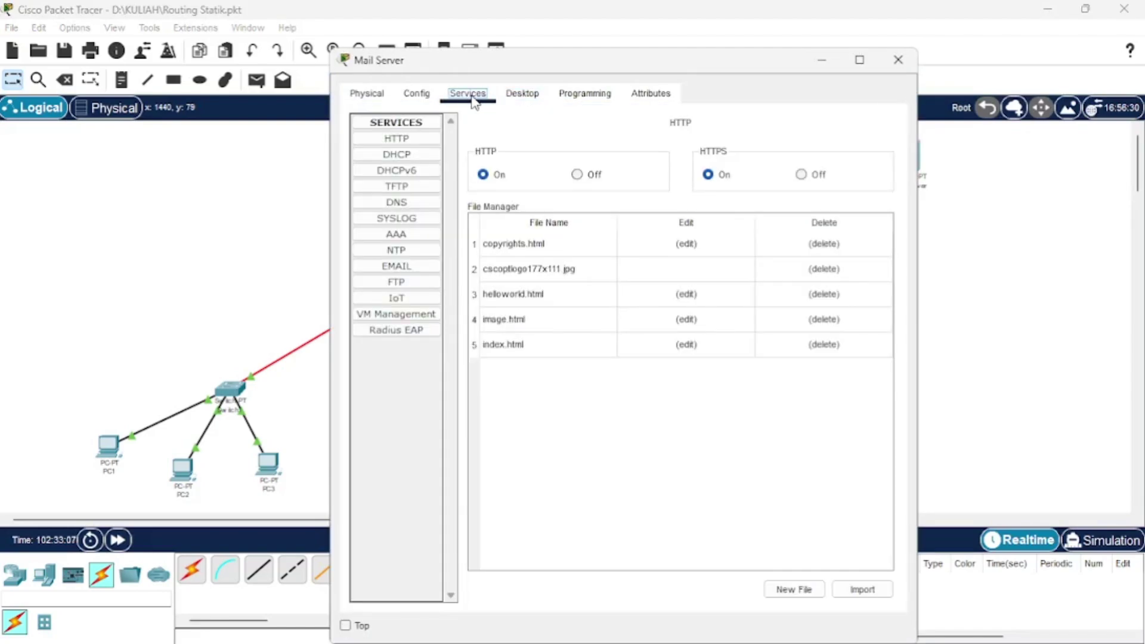
{"action": "left_click", "coordinate": [524, 97]}
{"action": "left_click", "coordinate": [427, 185]}
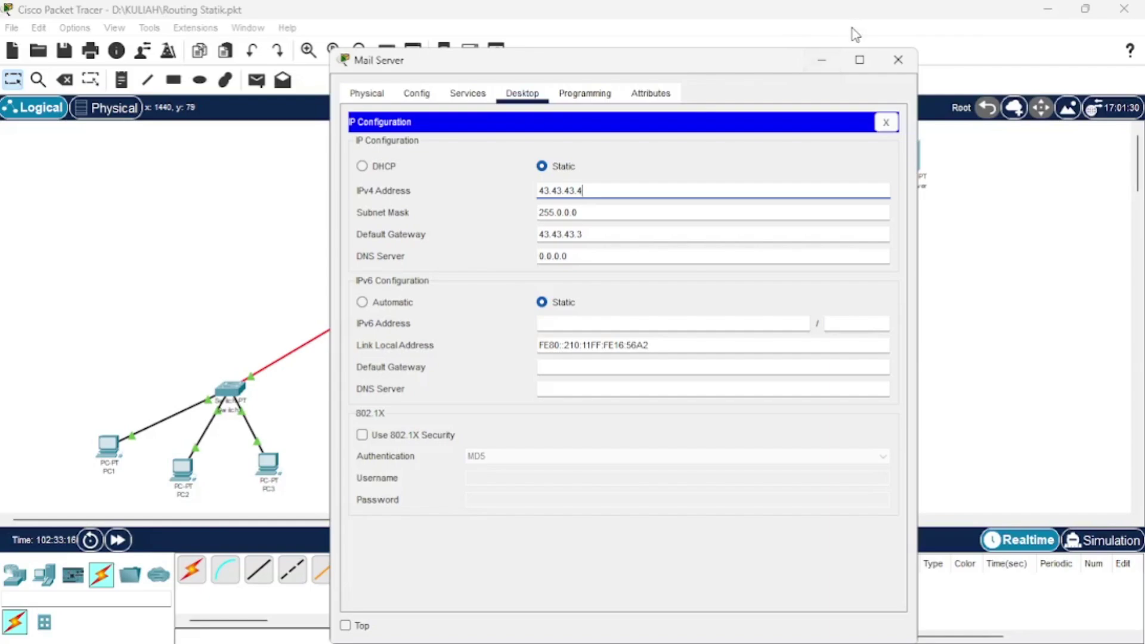
{"action": "left_click", "coordinate": [822, 59]}
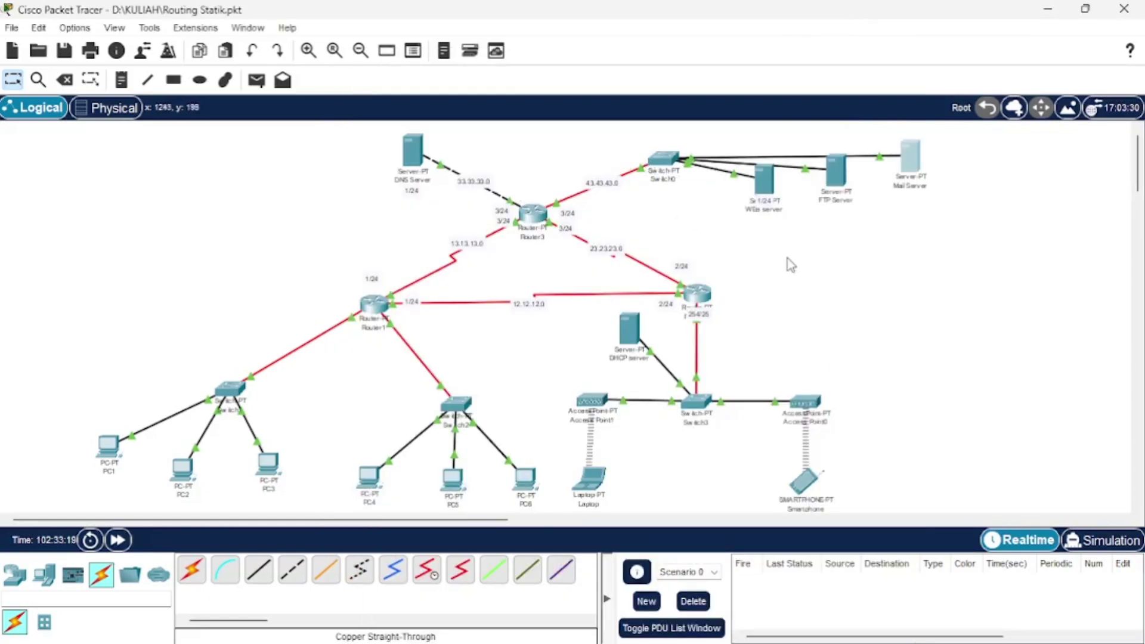
{"action": "left_click", "coordinate": [907, 168]}
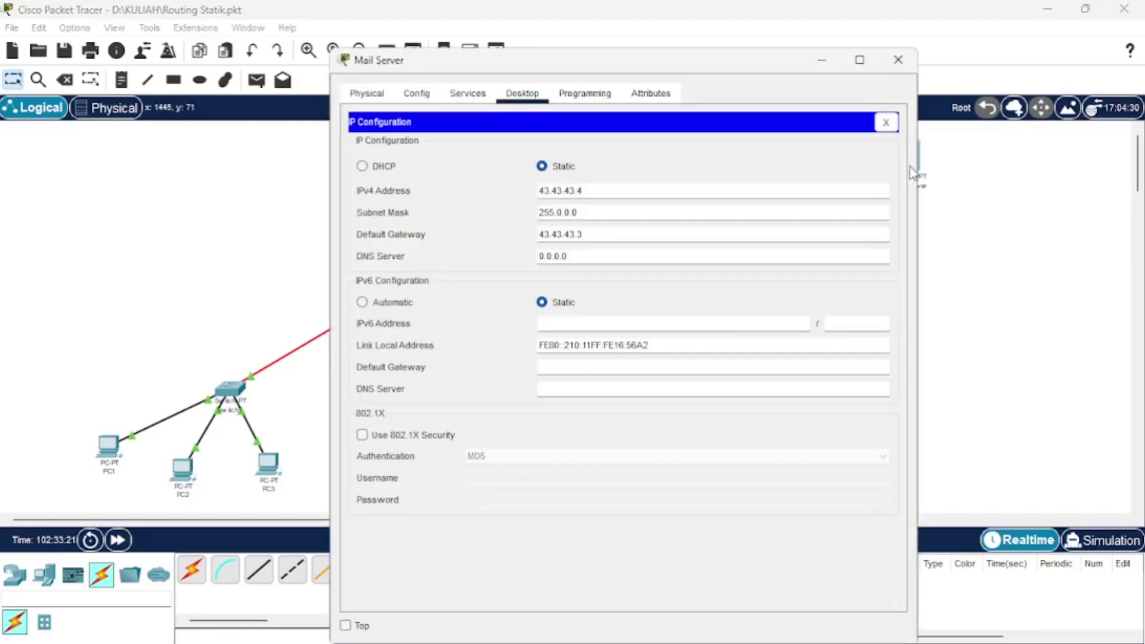
{"action": "left_click", "coordinate": [416, 93]}
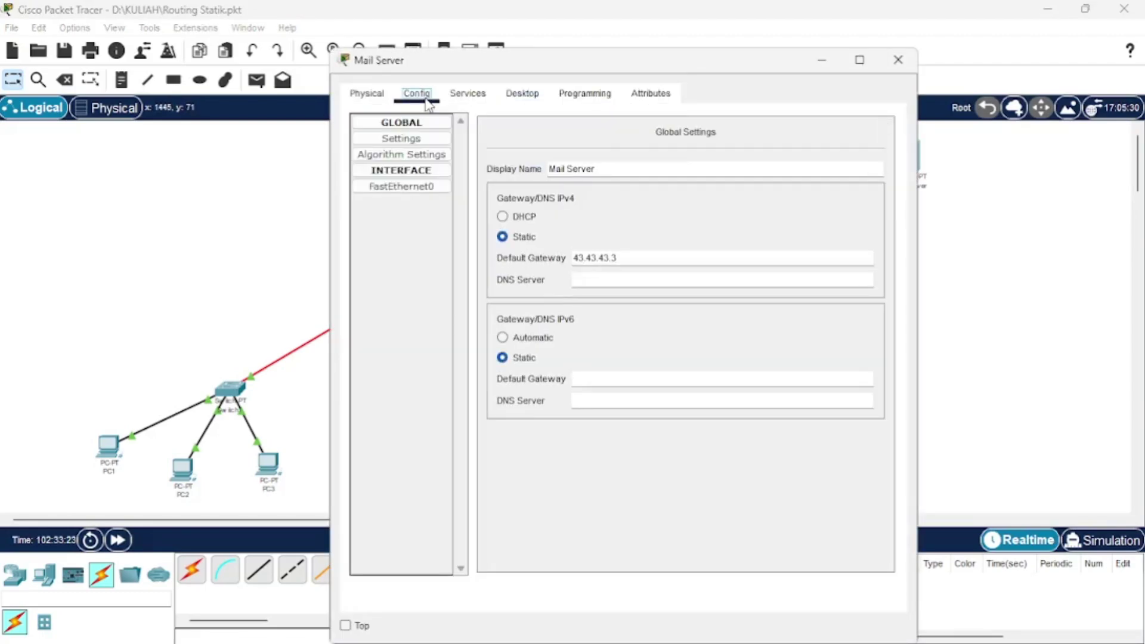
{"action": "left_click", "coordinate": [467, 94]}
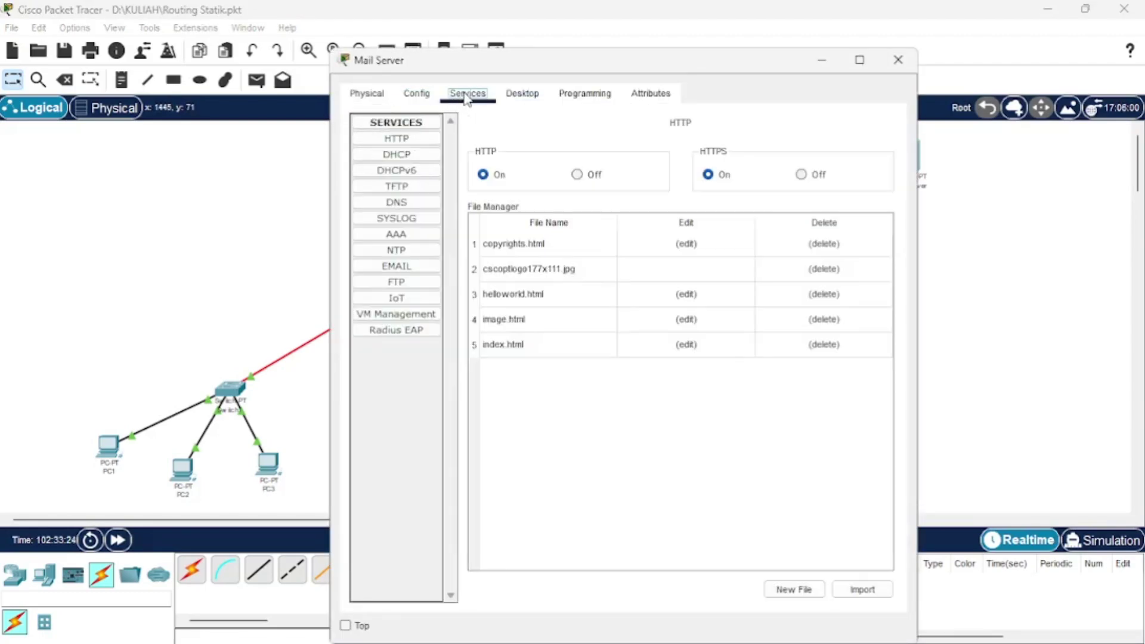
{"action": "left_click", "coordinate": [411, 274]}
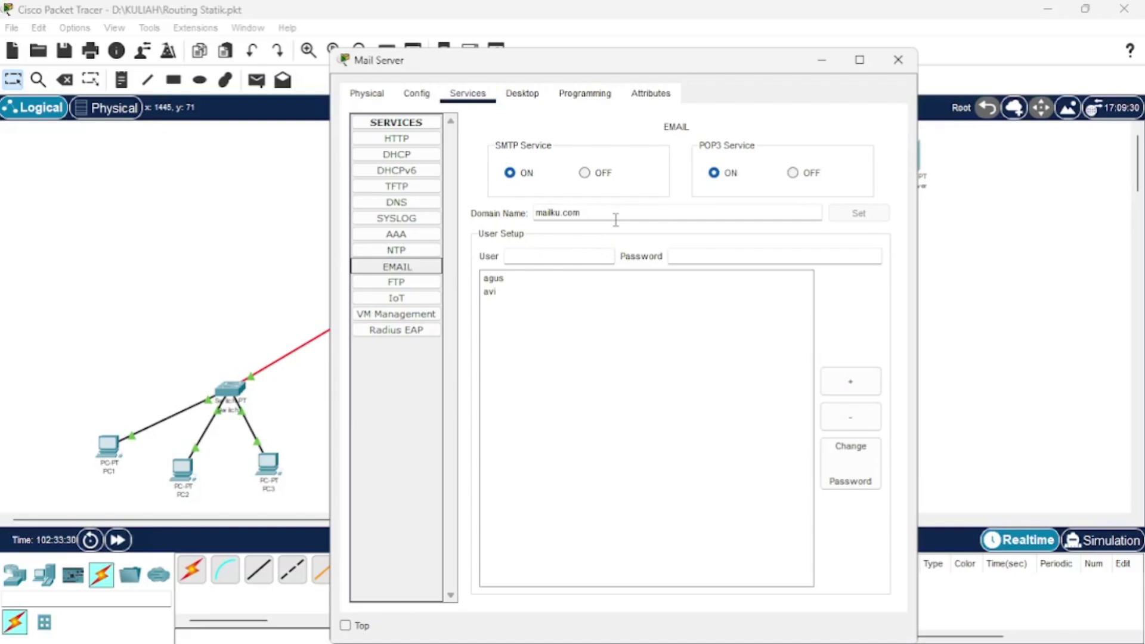
{"action": "left_click", "coordinate": [521, 295]}
{"action": "left_click", "coordinate": [542, 280]}
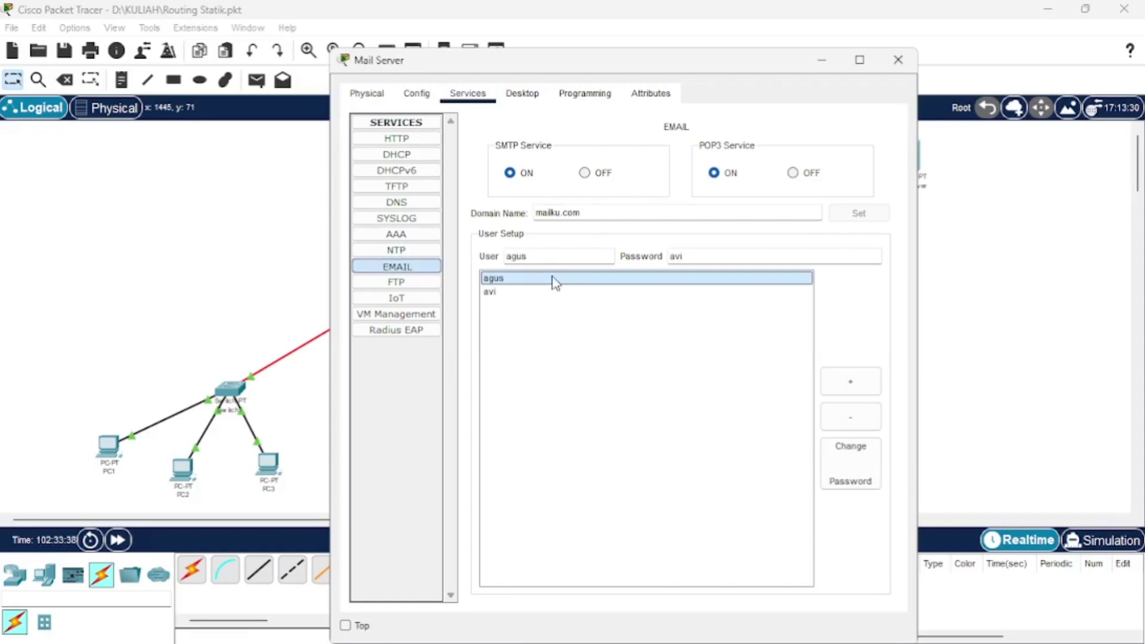
{"action": "left_click", "coordinate": [542, 256]}
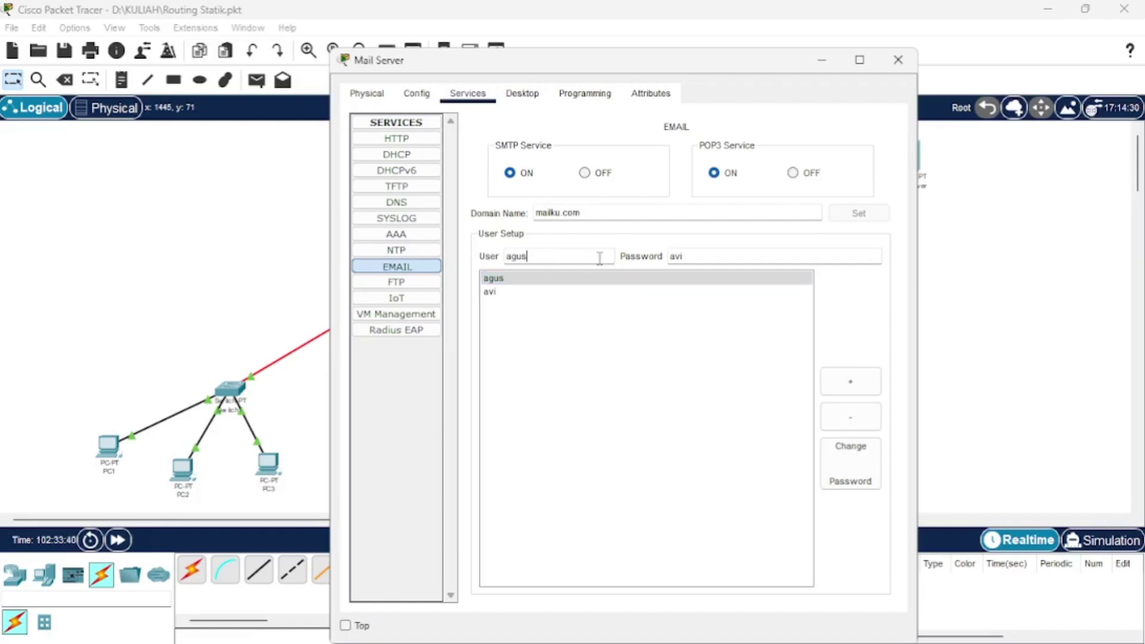
{"action": "left_click", "coordinate": [509, 298]}
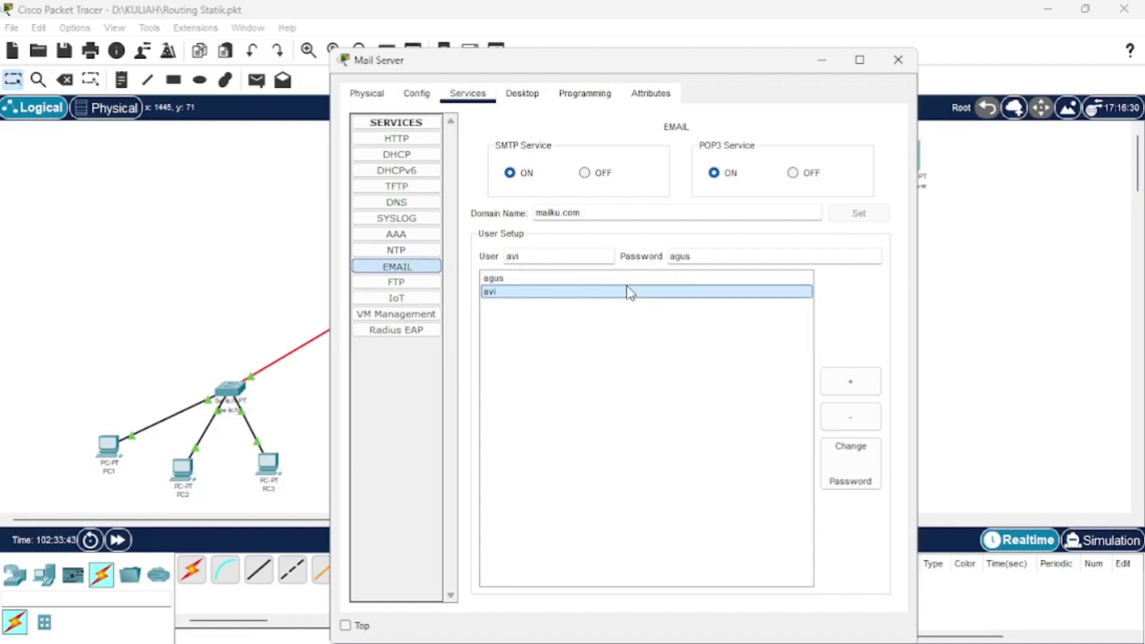
{"action": "left_click", "coordinate": [660, 292]}
{"action": "left_click", "coordinate": [889, 58]}
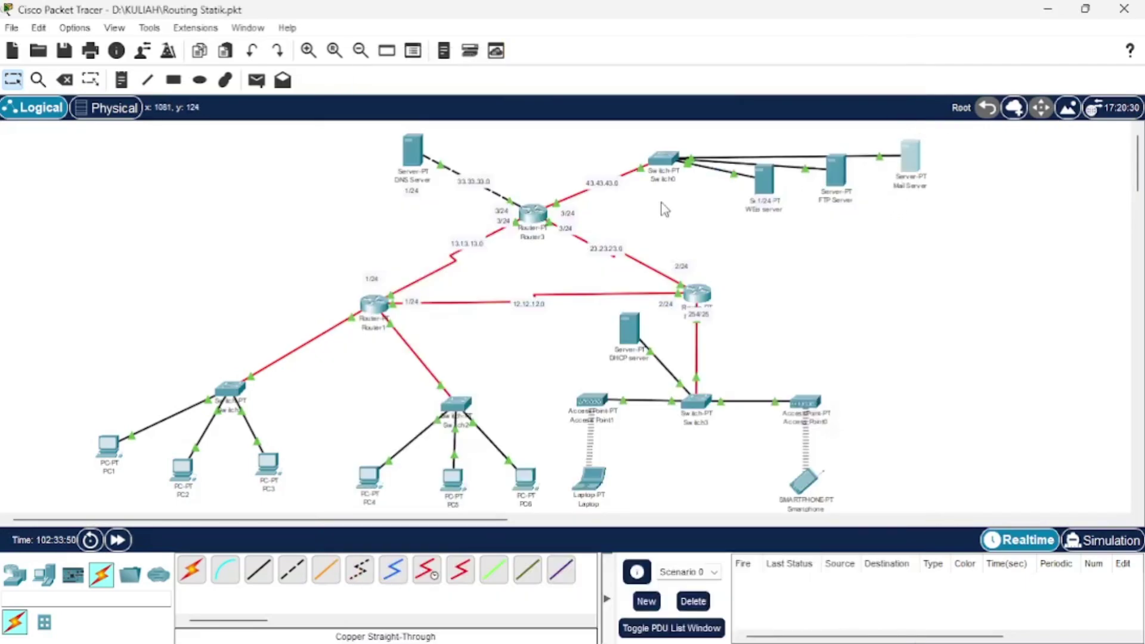
Inspect the ftp.jarkom.com DNS record and its address 43.43.43.2.
{"action": "left_click", "coordinate": [417, 156]}
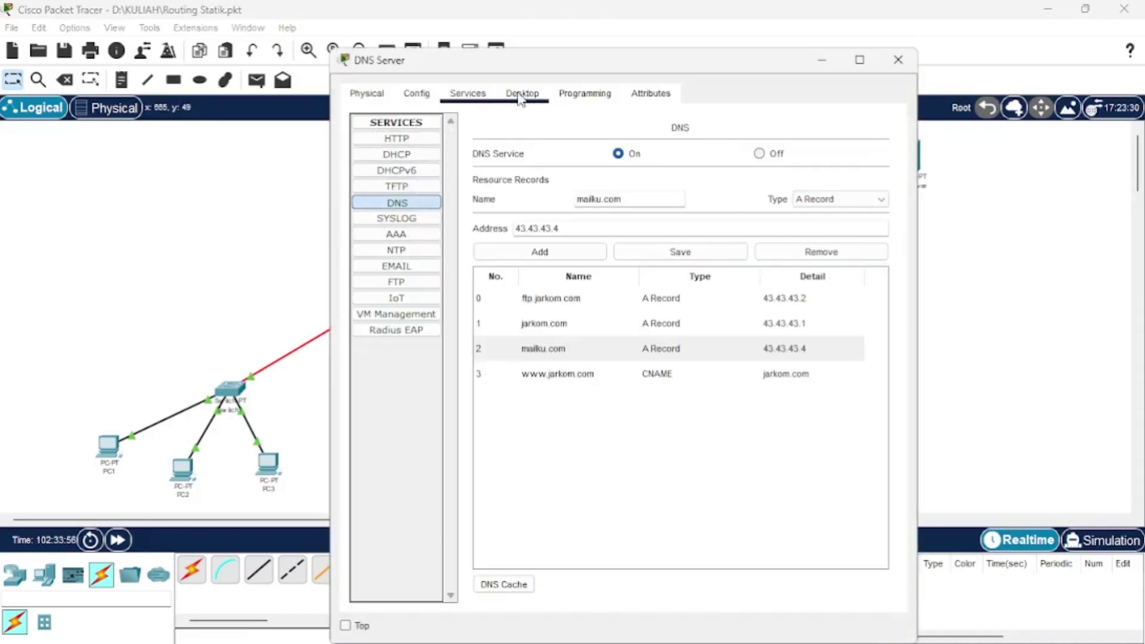
{"action": "left_click", "coordinate": [397, 204]}
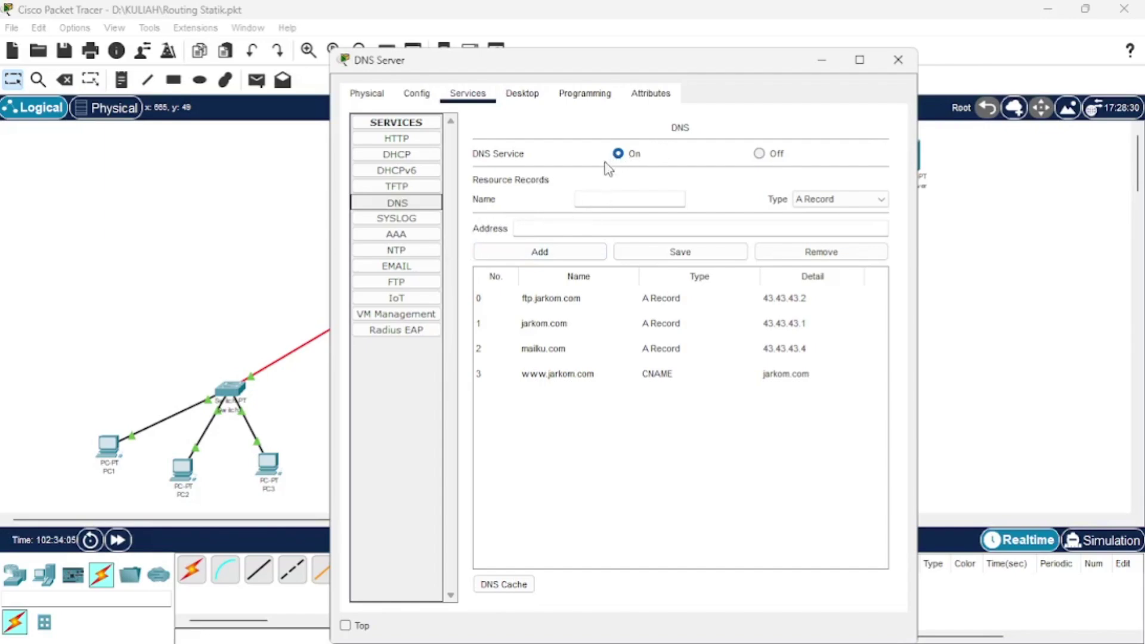
{"action": "left_click", "coordinate": [594, 198]}
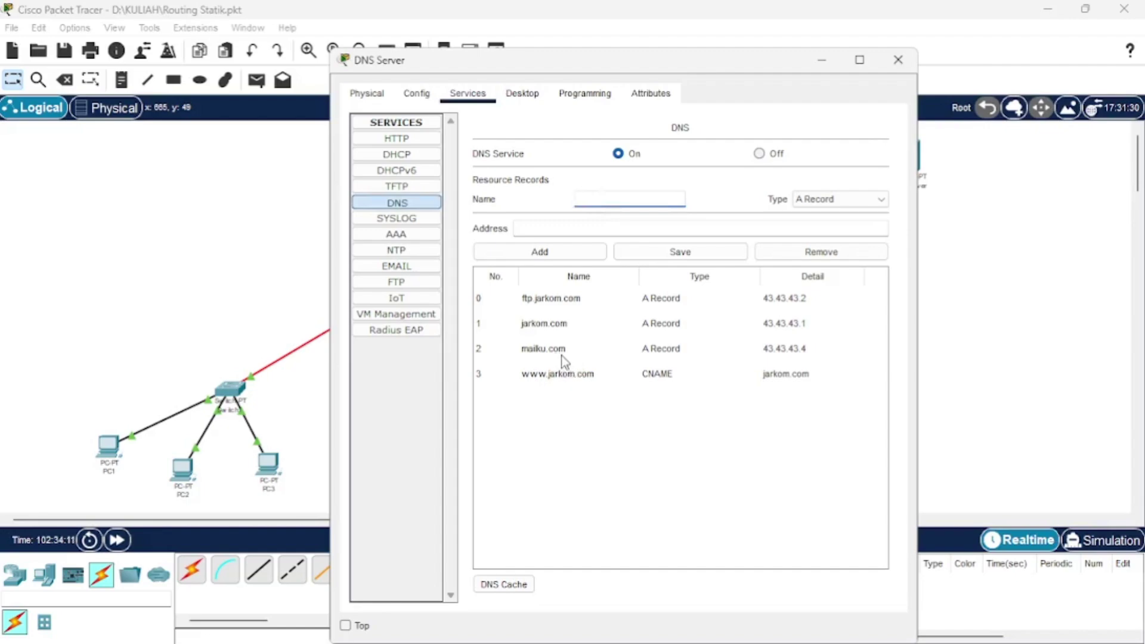
{"action": "left_click", "coordinate": [561, 300]}
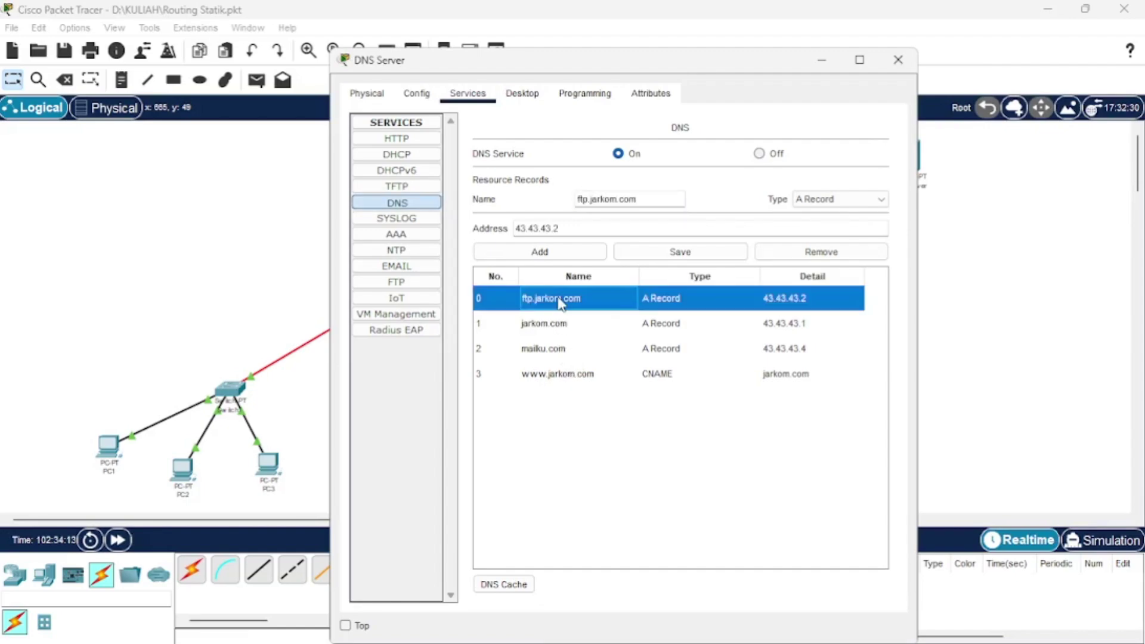
{"action": "left_click", "coordinate": [583, 199]}
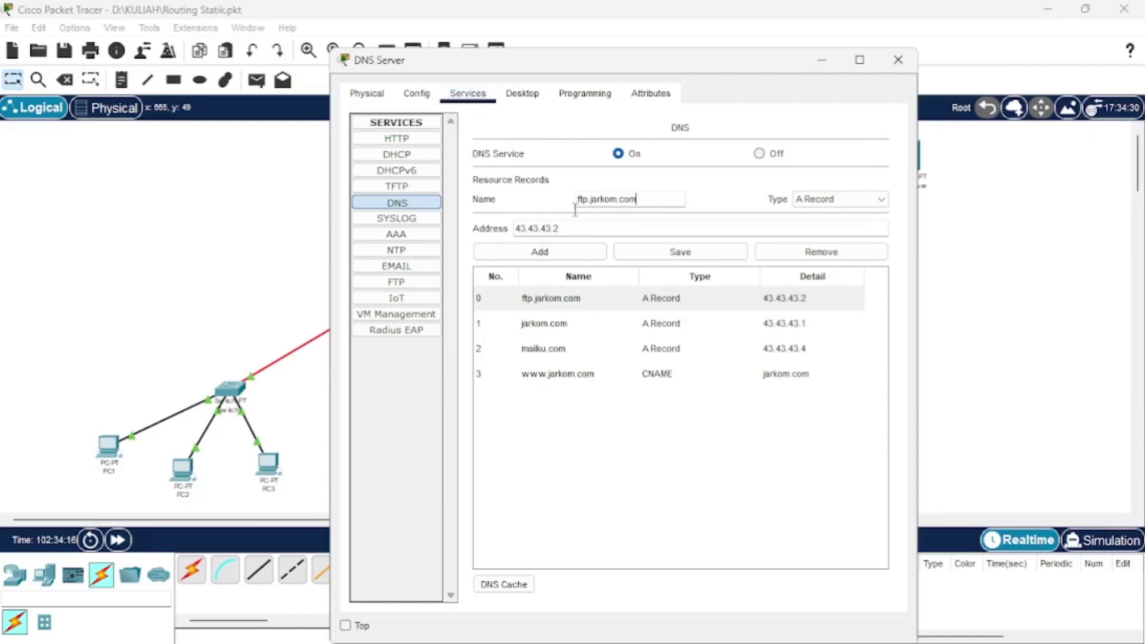
{"action": "left_click", "coordinate": [552, 229]}
{"action": "left_click_drag", "start_coordinate": [564, 229], "coordinate": [520, 235]}
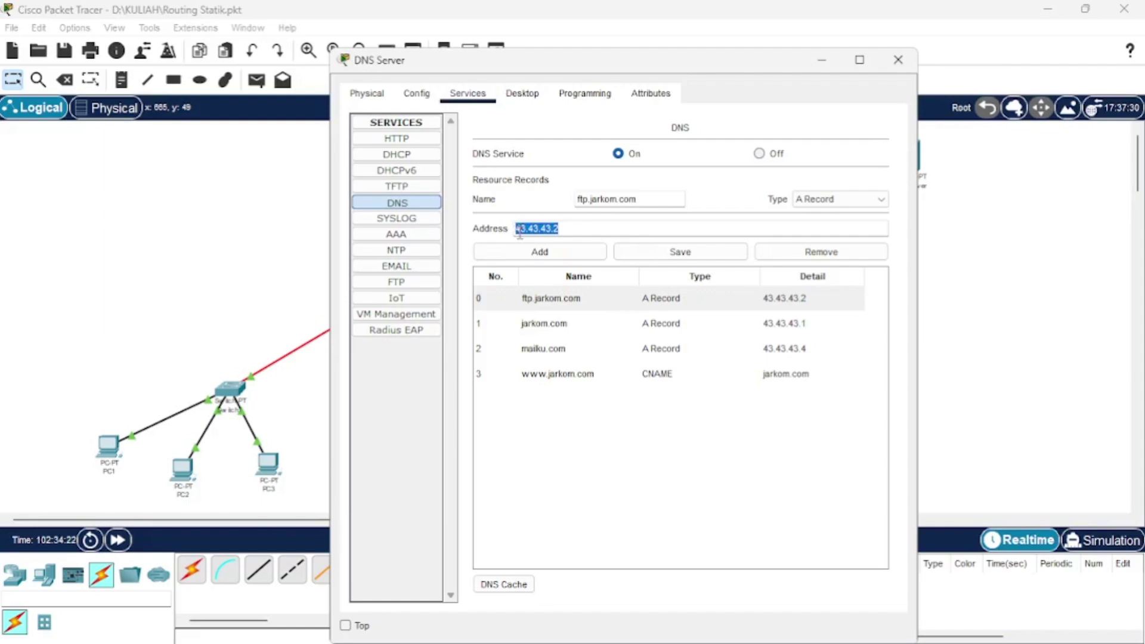
{"action": "left_click", "coordinate": [580, 231]}
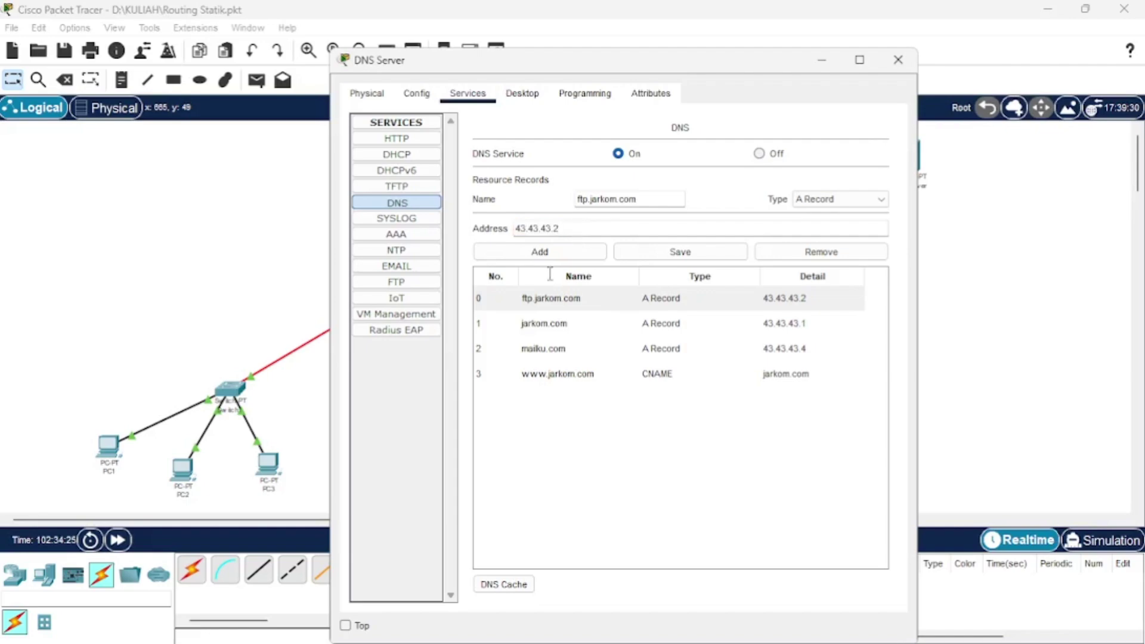
{"action": "left_click", "coordinate": [561, 323]}
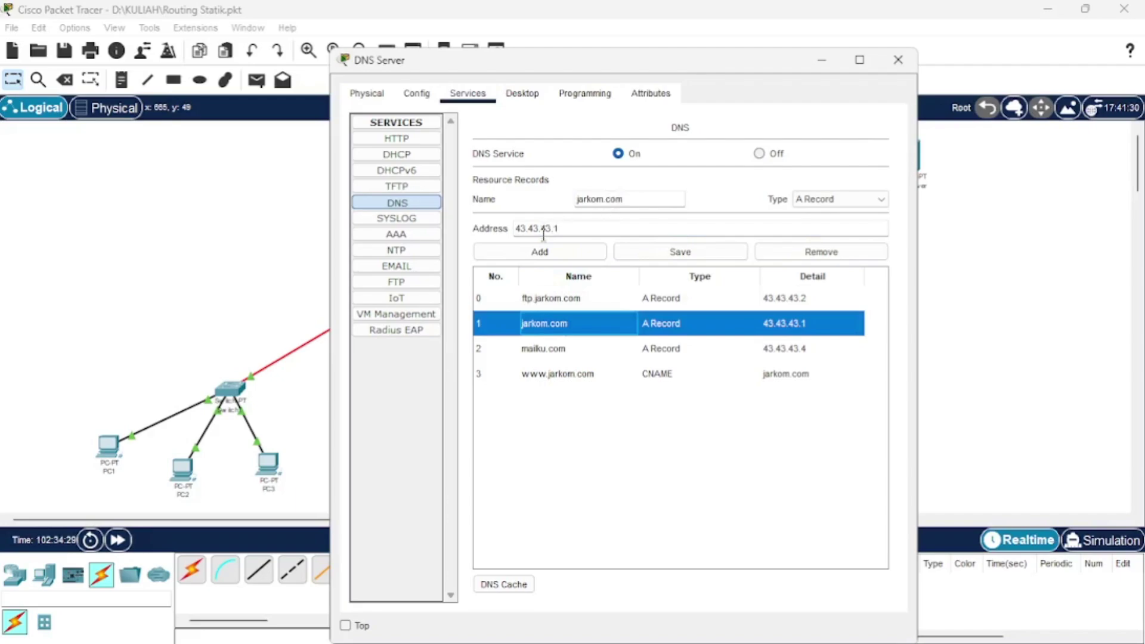
{"action": "left_click", "coordinate": [548, 351]}
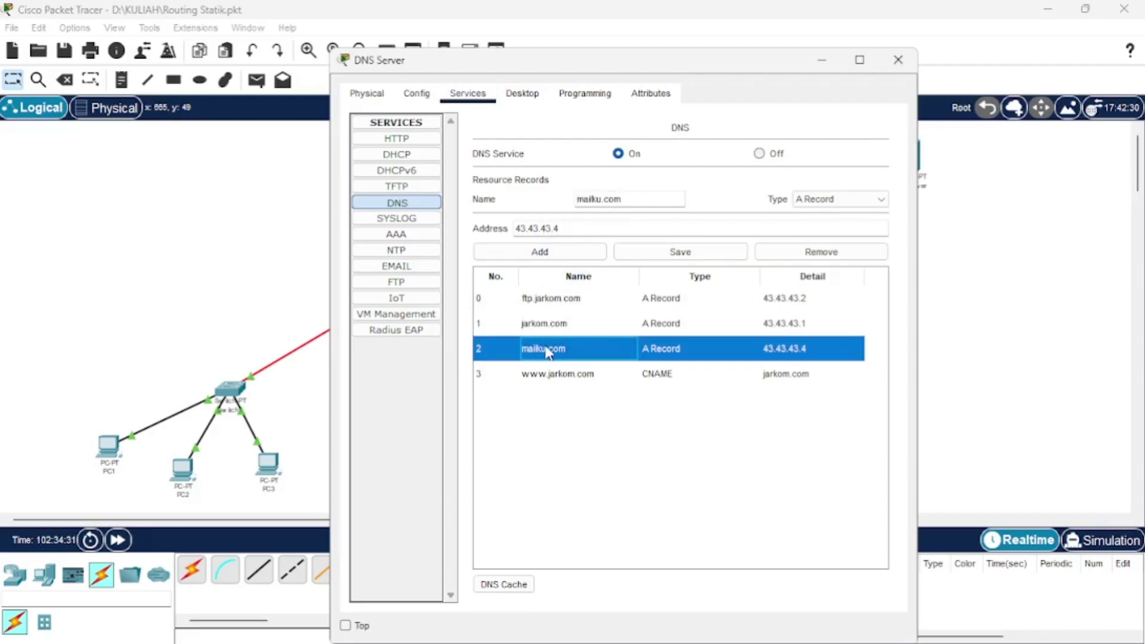
{"action": "left_click", "coordinate": [547, 370]}
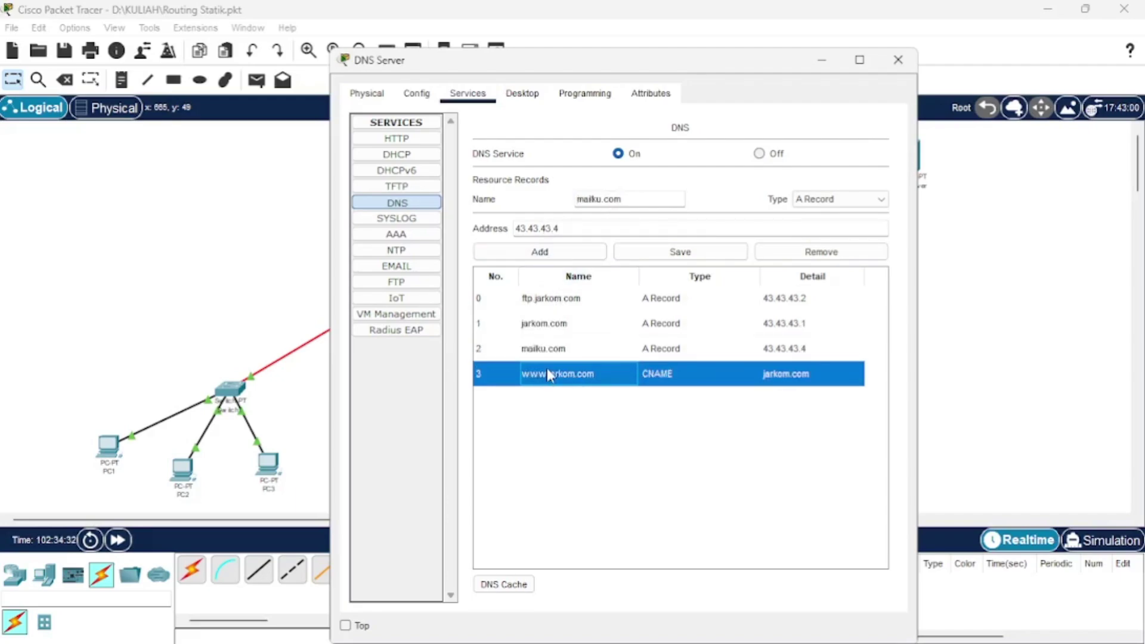
{"action": "left_click", "coordinate": [656, 192]}
{"action": "key", "text": "ctrl+a"}
{"action": "left_click", "coordinate": [585, 208]}
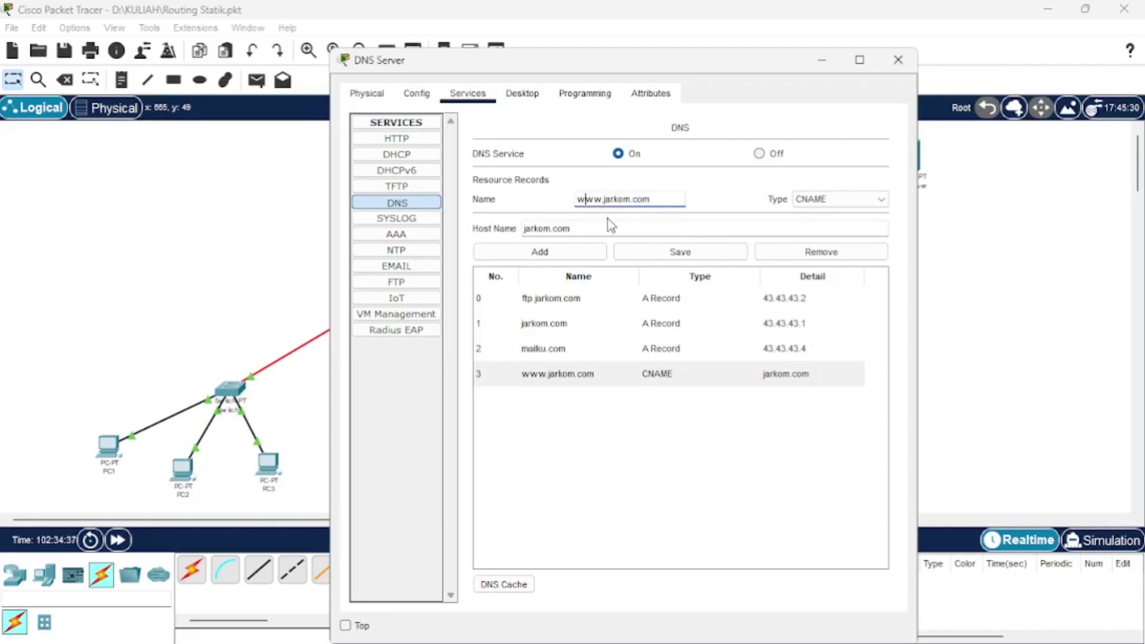
{"action": "left_click", "coordinate": [640, 202]}
{"action": "left_click", "coordinate": [830, 202]}
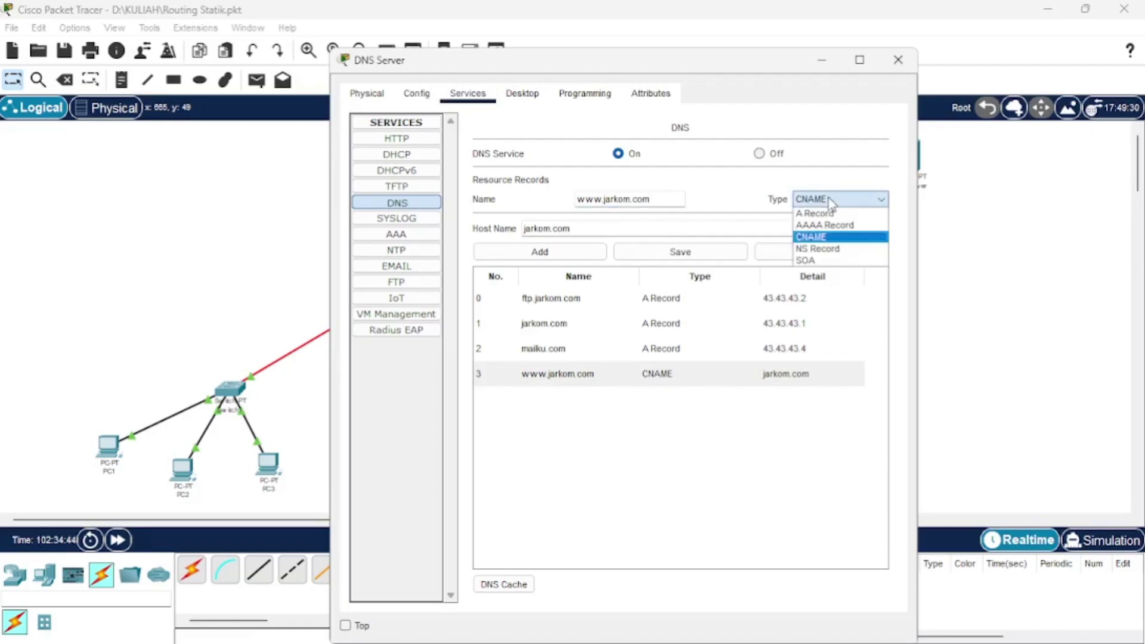
{"action": "left_click", "coordinate": [659, 228]}
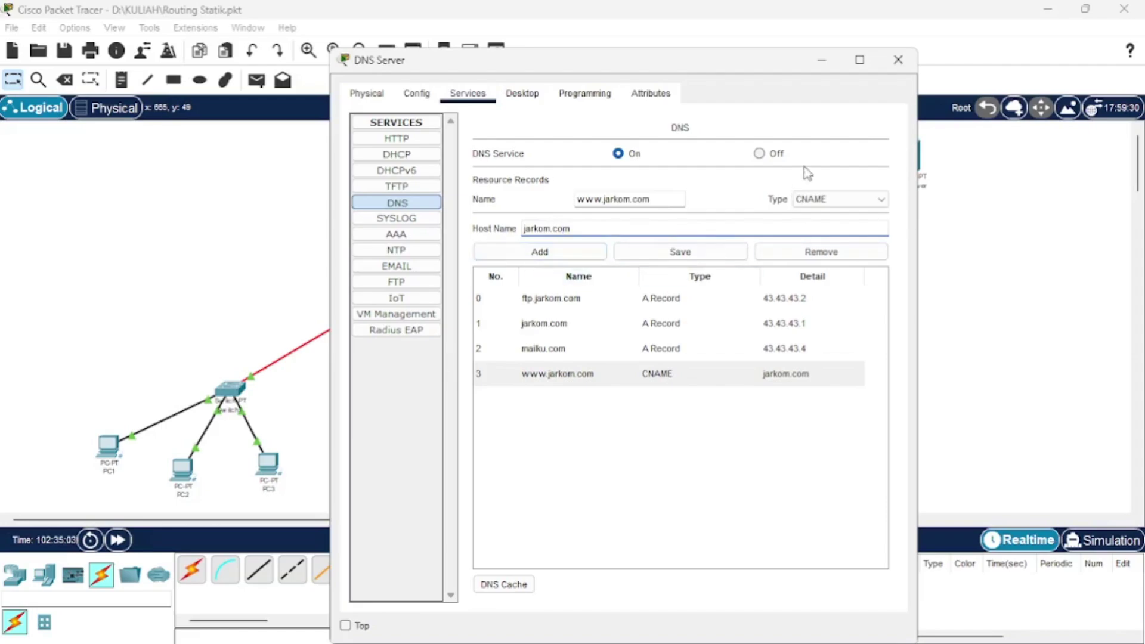
{"action": "left_click", "coordinate": [899, 62]}
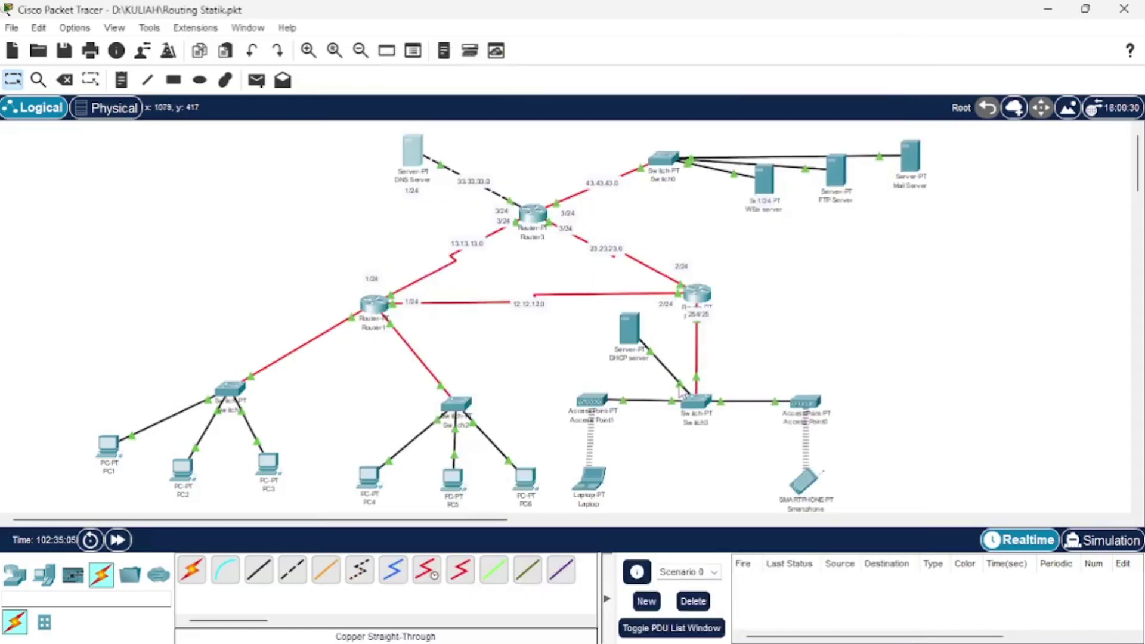
{"action": "left_click", "coordinate": [636, 328]}
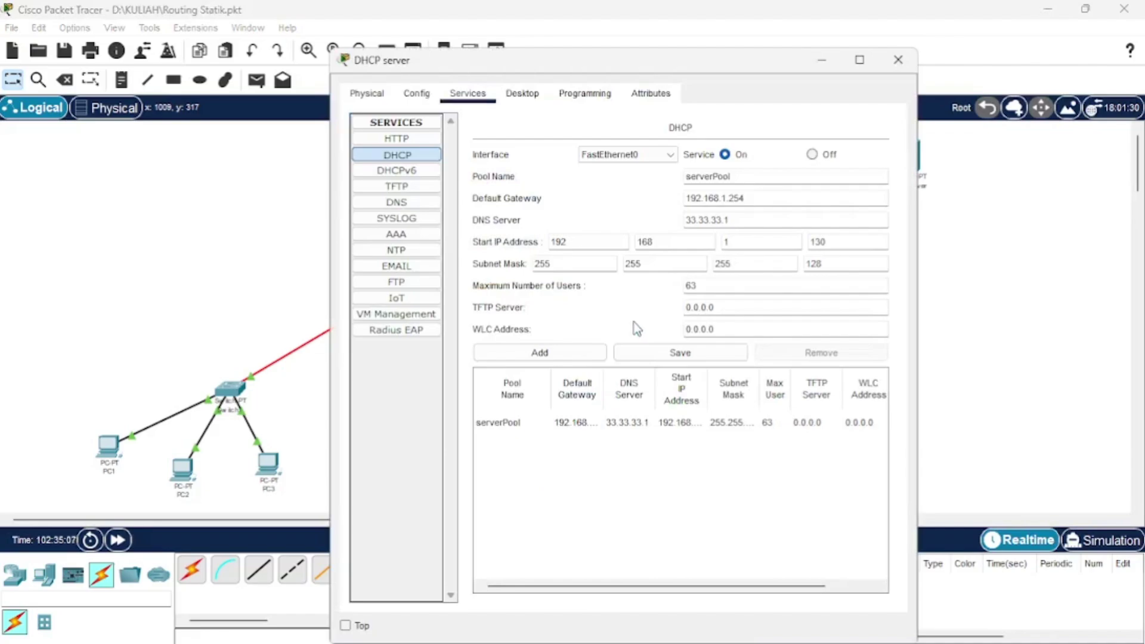
{"action": "left_click", "coordinate": [897, 61]}
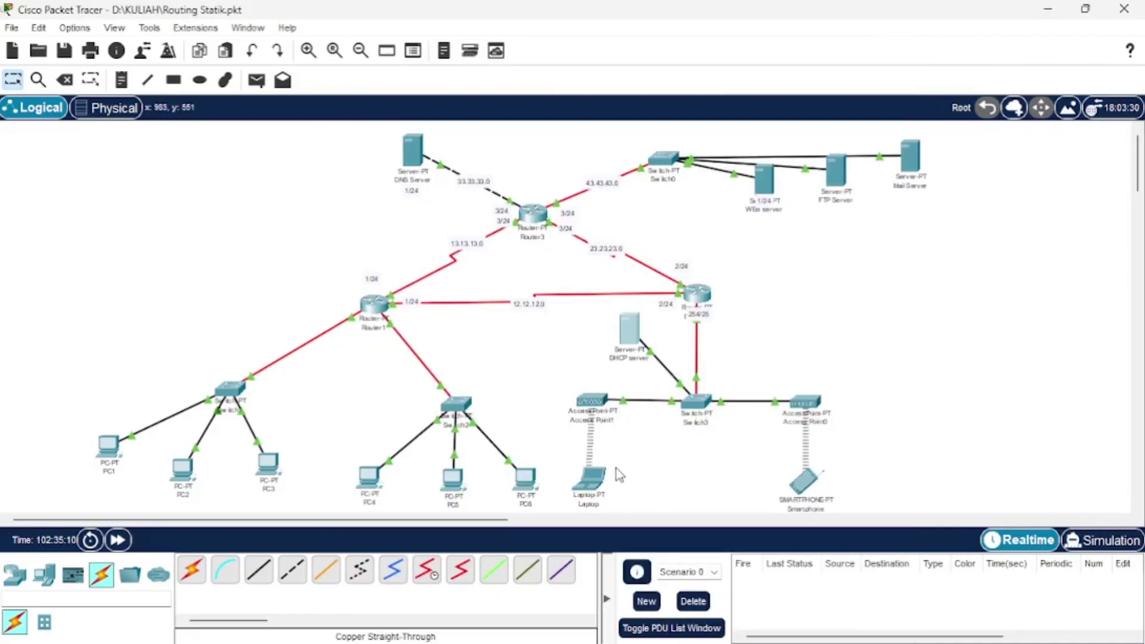
On the Laptop's command prompt, nslookup jarkom.com, resolving to 43.43.43.1 via DNS 33.33.33.1.
{"action": "left_click", "coordinate": [589, 492]}
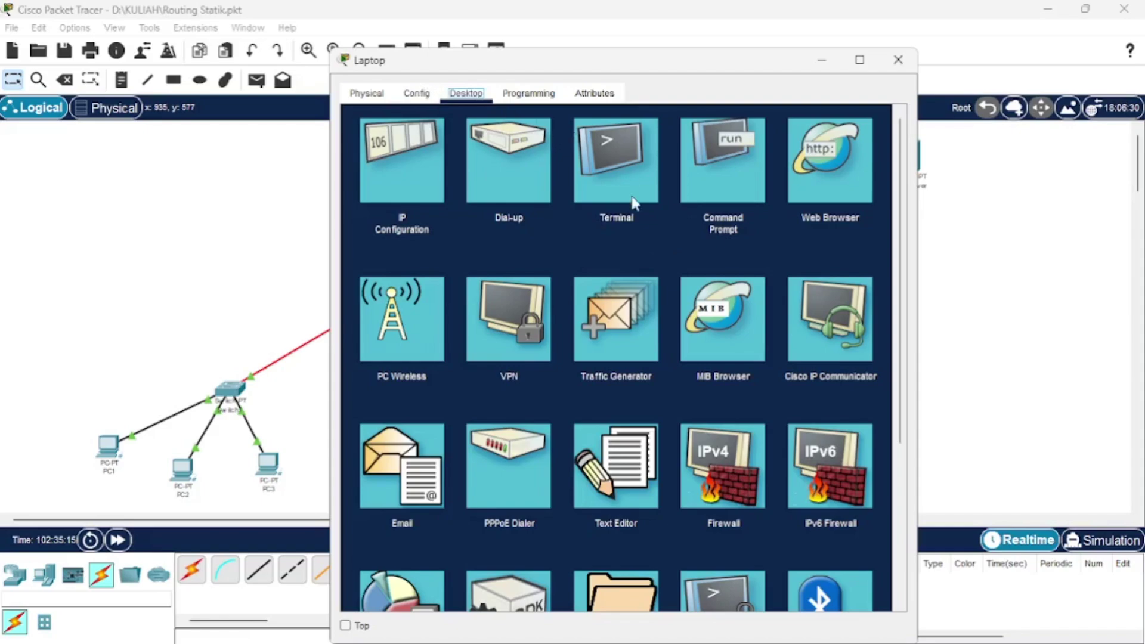
{"action": "left_click", "coordinate": [712, 185]}
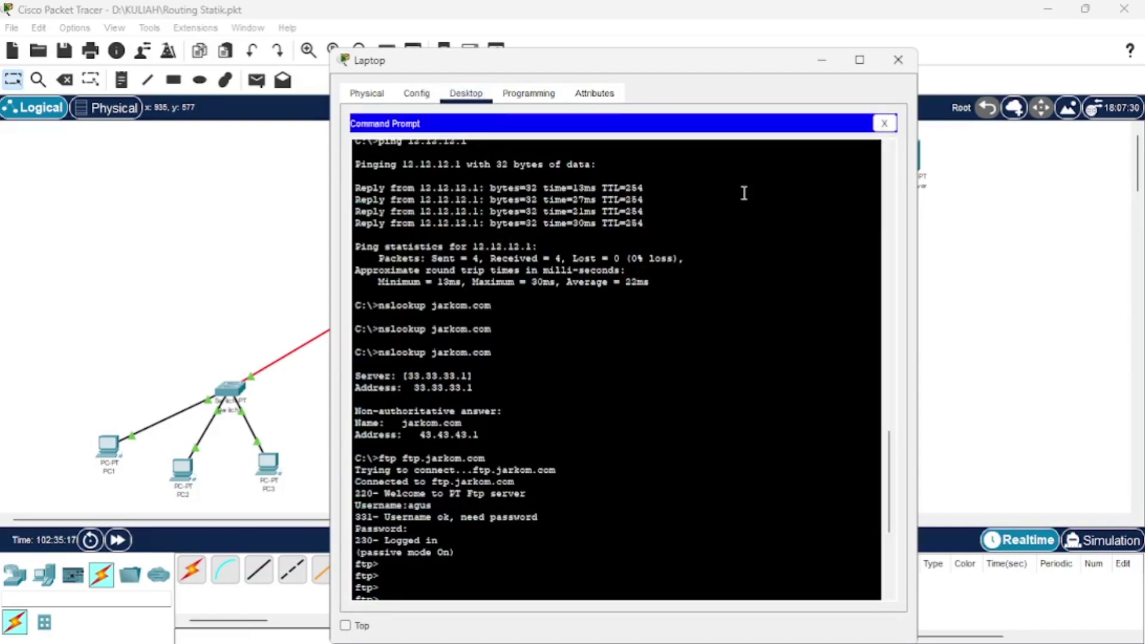
{"action": "scroll", "coordinate": [613, 541], "scroll_direction": "down", "scroll_amount": 7}
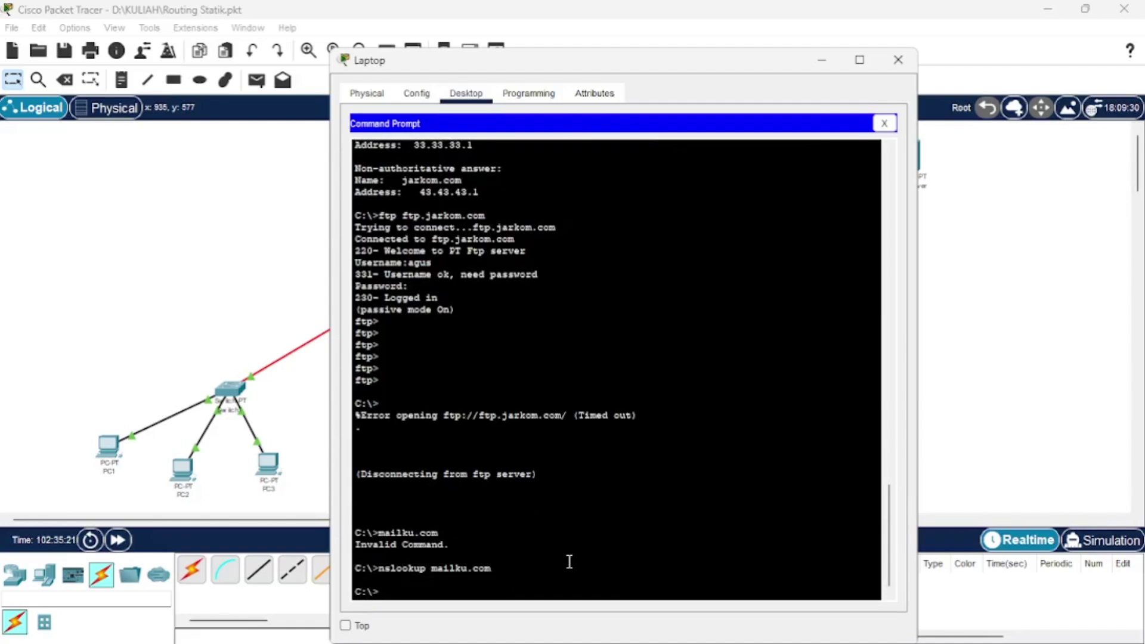
{"action": "type", "text": "nslookup"}
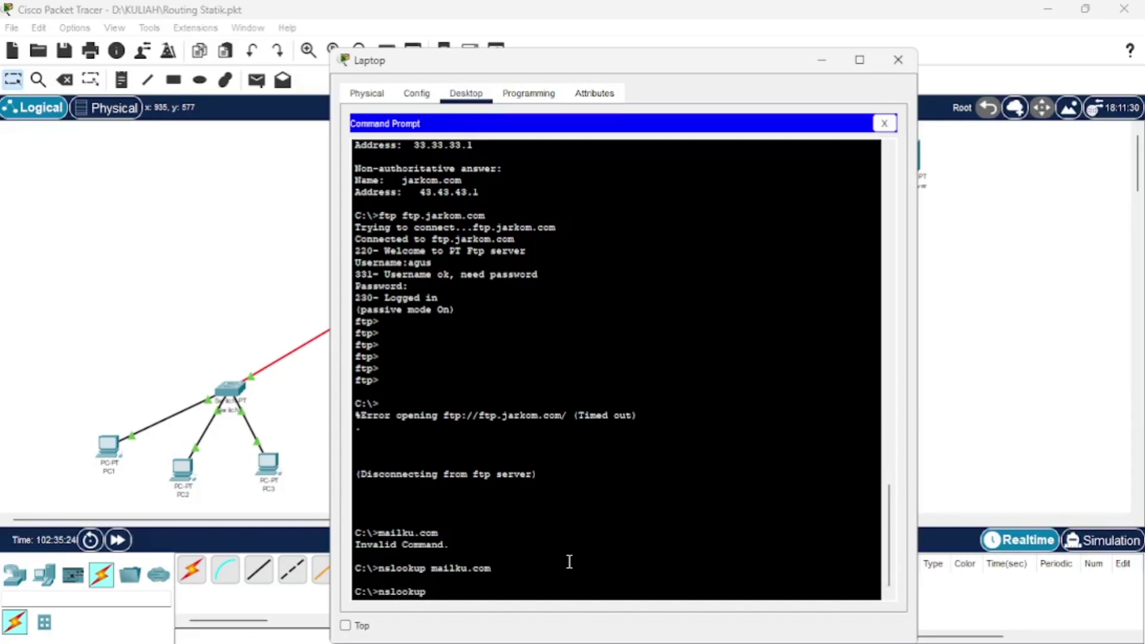
{"action": "type", "text": " jarkom"}
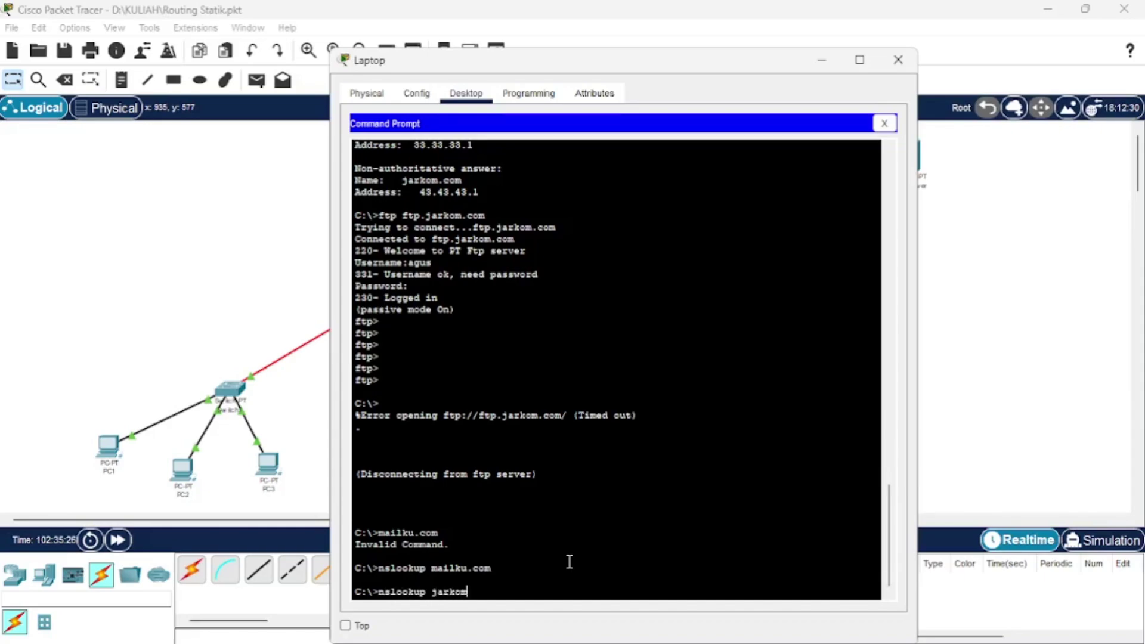
{"action": "type", "text": ".com"}
{"action": "key", "text": "Return"}
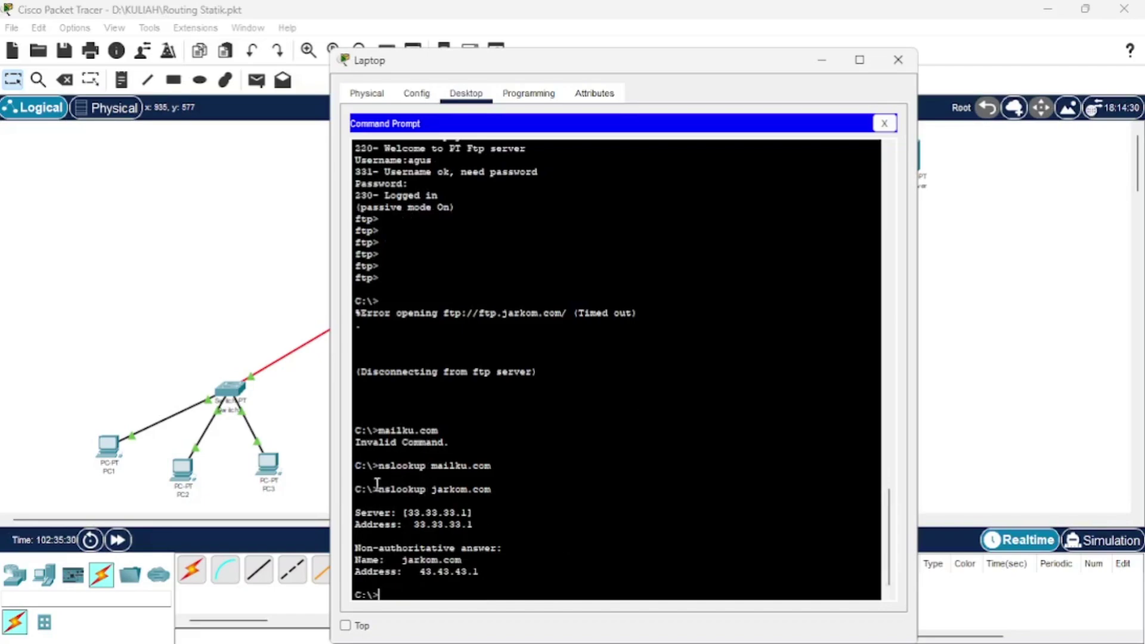
{"action": "left_click_drag", "start_coordinate": [359, 512], "coordinate": [435, 510]}
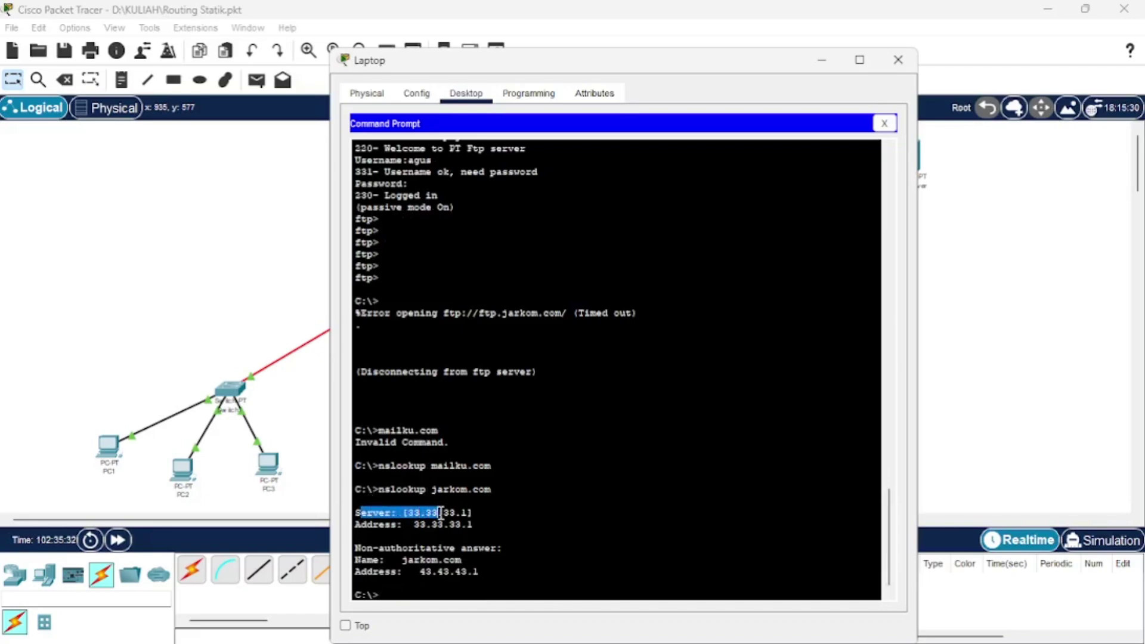
{"action": "left_click", "coordinate": [436, 511]}
{"action": "left_click", "coordinate": [403, 548]}
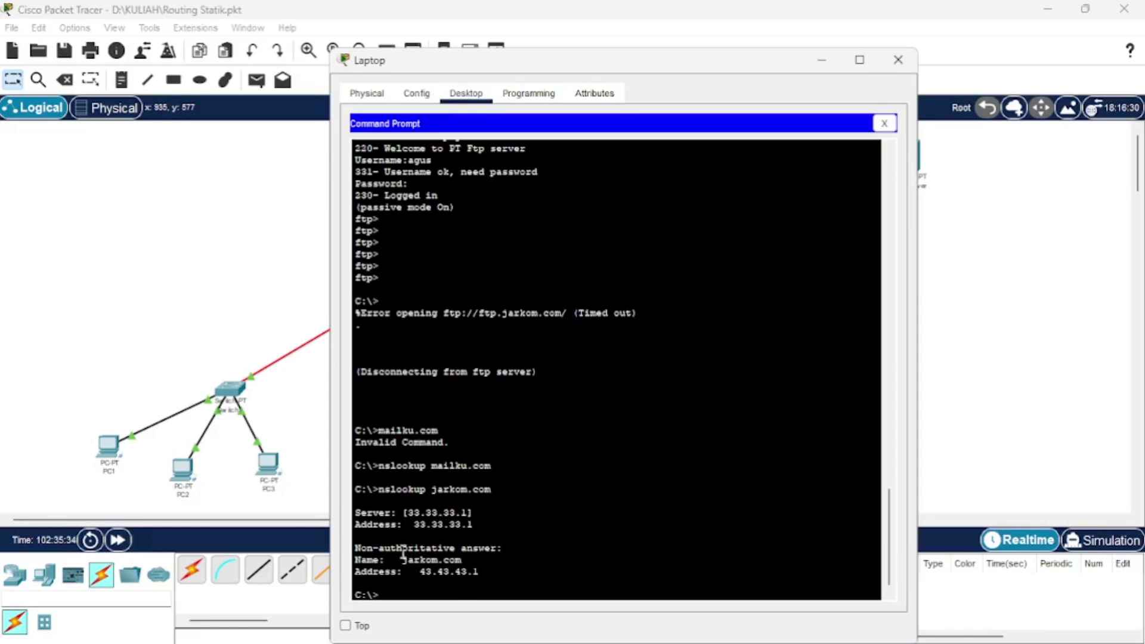
{"action": "left_click", "coordinate": [469, 573]}
{"action": "left_click", "coordinate": [436, 593]}
{"action": "type", "text": "nslookup"}
{"action": "type", "text": "www"}
{"action": "key", "text": "BackSpace"}
{"action": "key", "text": "BackSpace"}
{"action": "key", "text": "BackSpace"}
{"action": "key", "text": "BackSpace"}
{"action": "type", "text": "ft"}
{"action": "key", "text": "BackSpace"}
{"action": "key", "text": "BackSpace"}
{"action": "type", "text": "www.jarkom"}
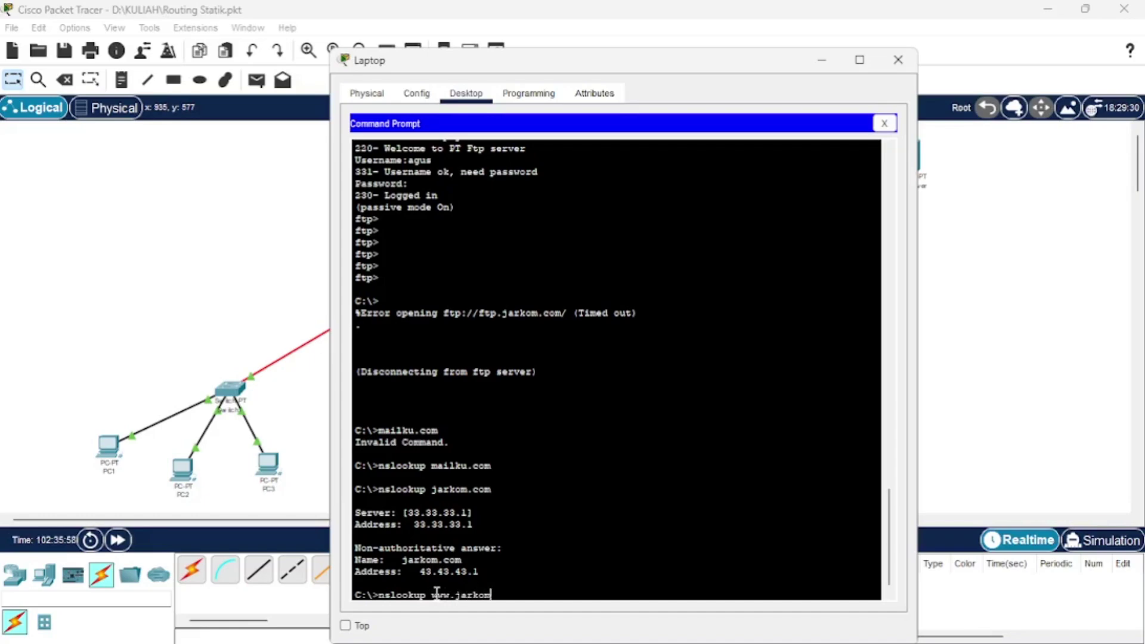
{"action": "type", "text": ".com"}
{"action": "key", "text": "Return"}
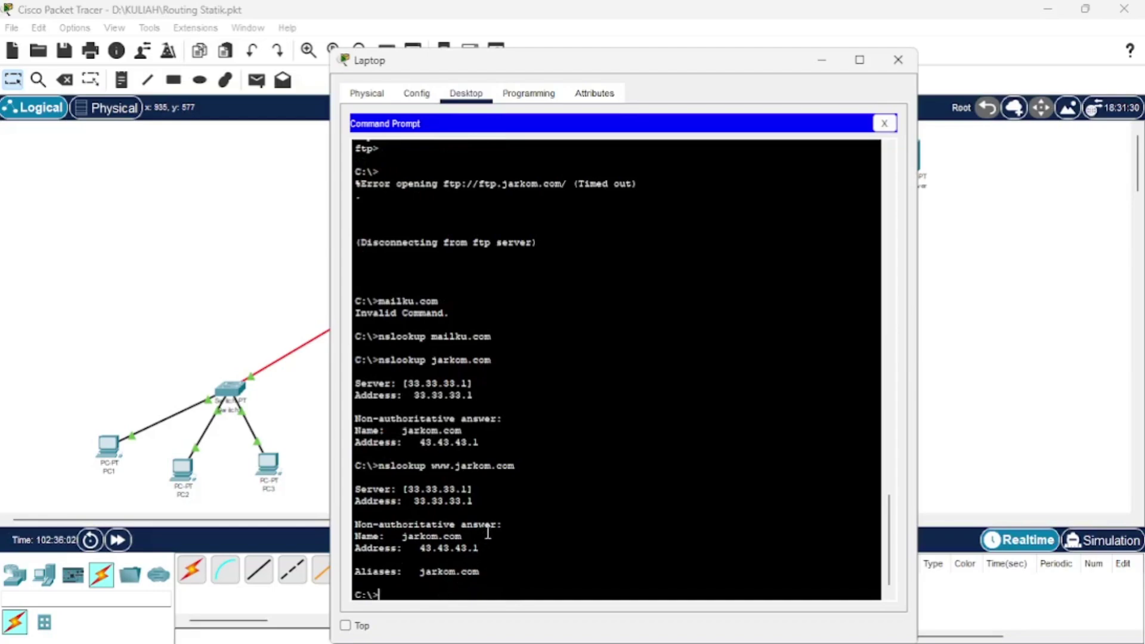
{"action": "left_click", "coordinate": [449, 536]}
{"action": "scroll", "coordinate": [499, 492], "scroll_direction": "down", "scroll_amount": 1}
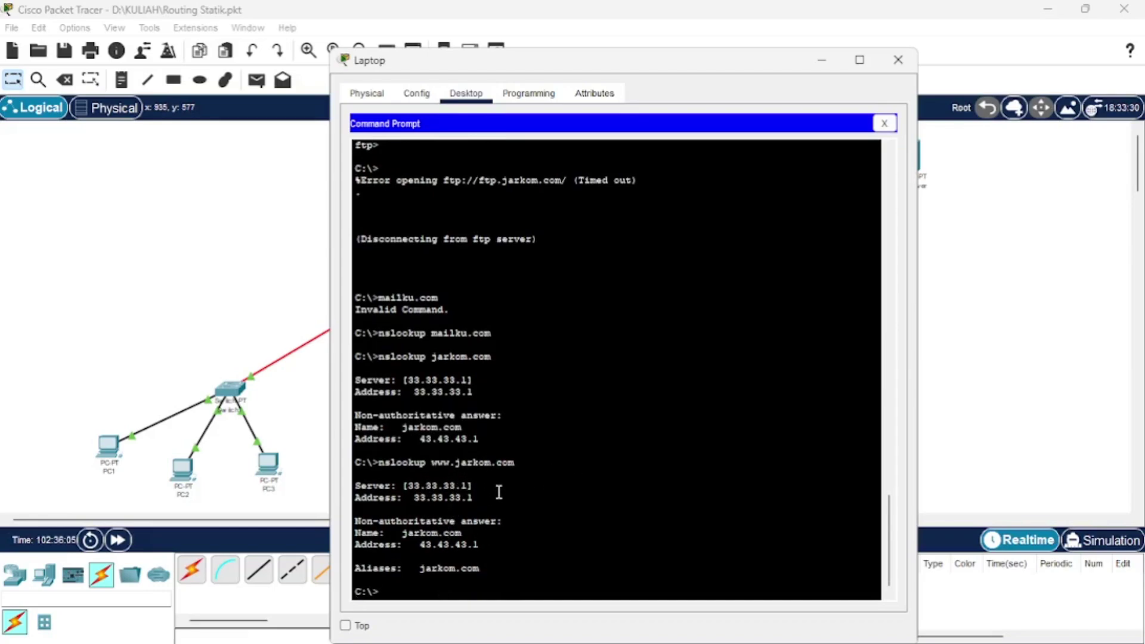
FTP from the Laptop to ftp.jarkom.com, logging in with the FTP username and password.
{"action": "left_click", "coordinate": [424, 588]}
{"action": "type", "text": "ftp ft"}
{"action": "key", "text": "BackSpace"}
{"action": "key", "text": "BackSpace"}
{"action": "key", "text": "BackSpace"}
{"action": "key", "text": "BackSpace"}
{"action": "type", "text": "ftp.jarkom.com"}
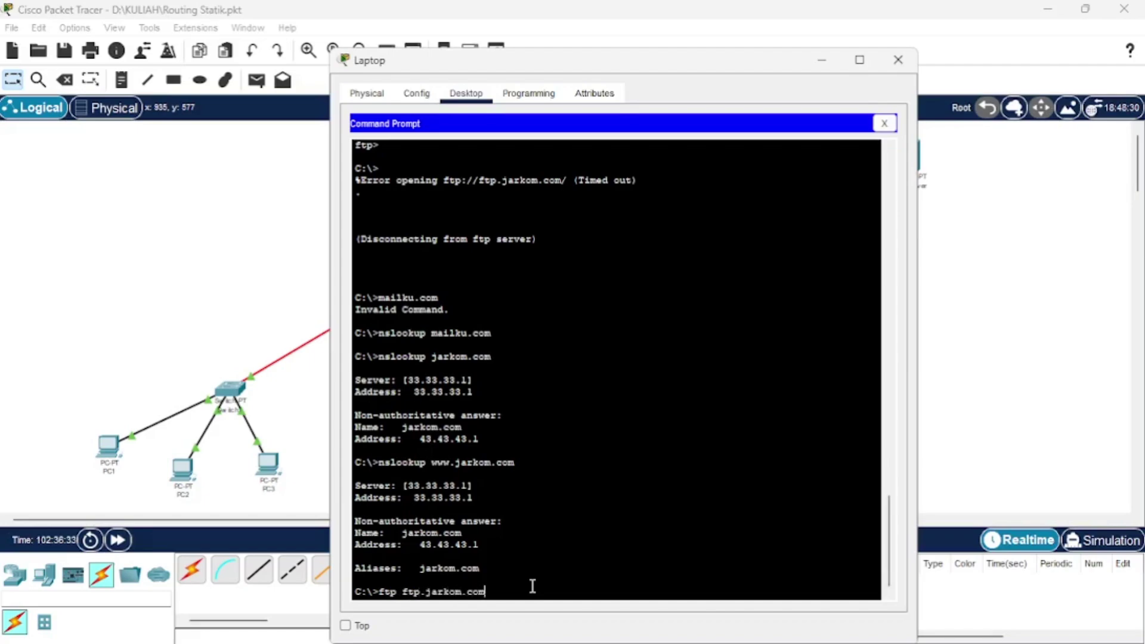
{"action": "key", "text": "Return"}
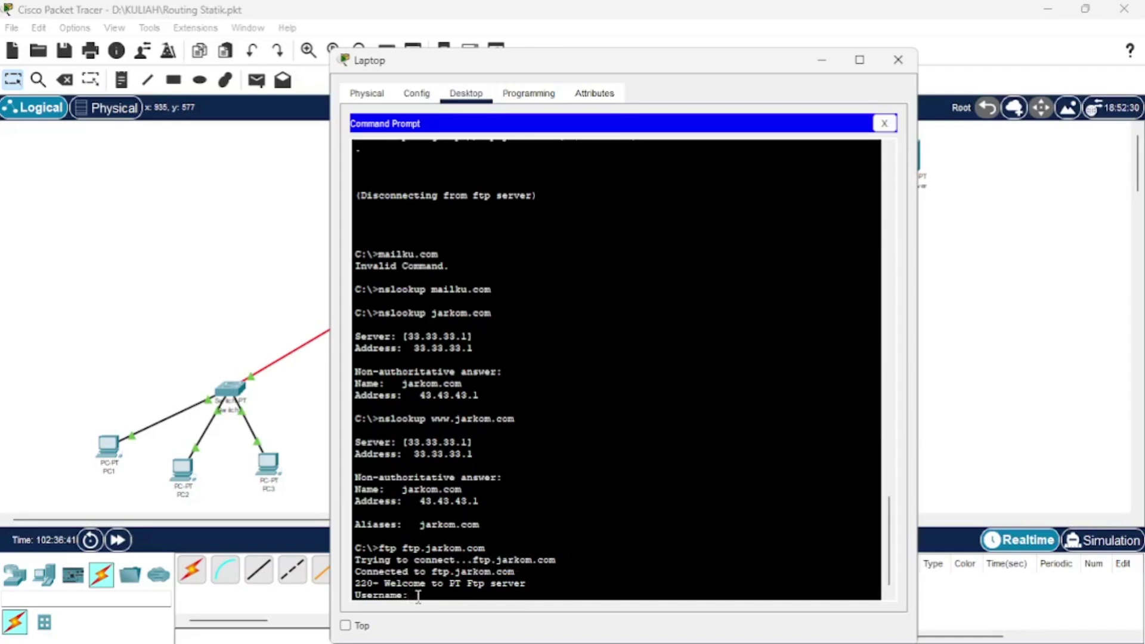
{"action": "type", "text": "agus"}
{"action": "key", "text": "Return"}
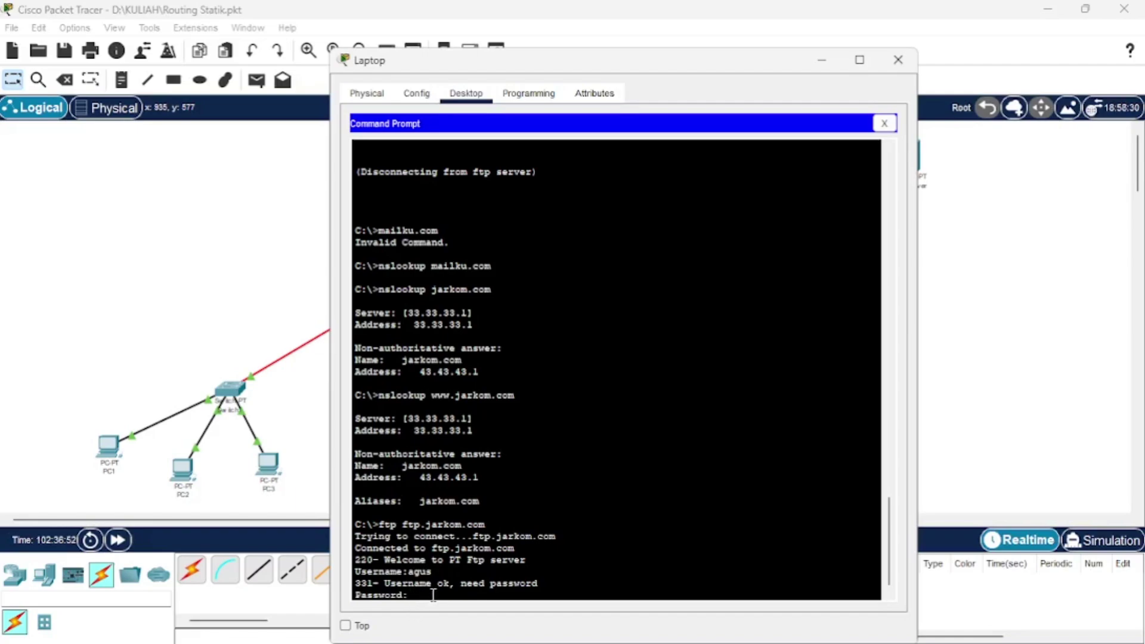
{"action": "key", "text": "Return"}
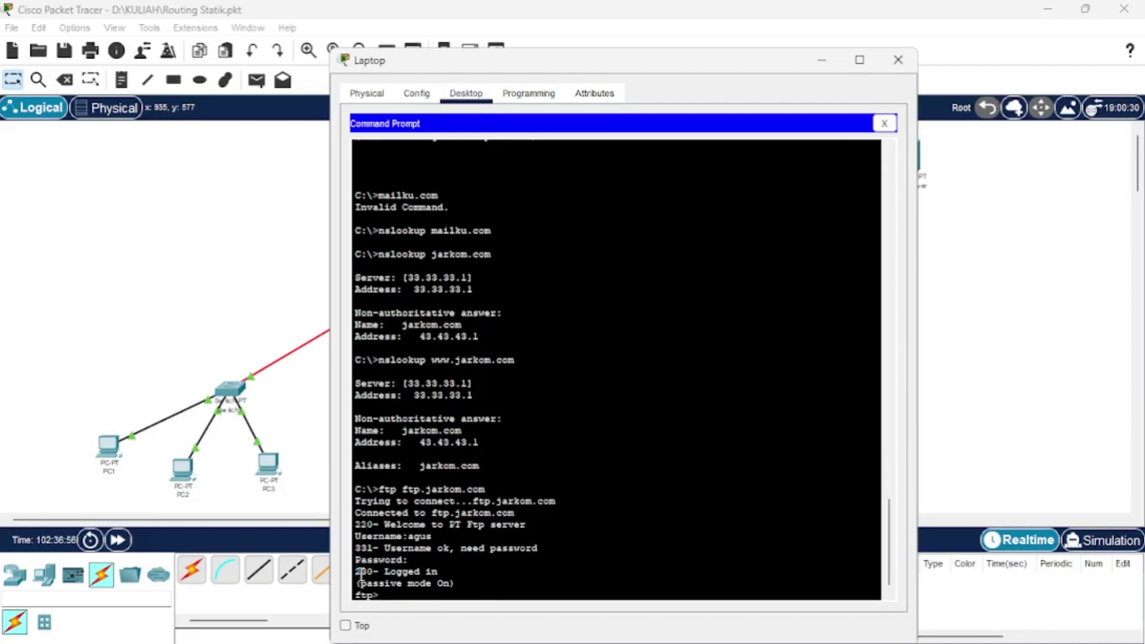
Review the 230 Logged in output and begin typing a ping command.
{"action": "left_click_drag", "start_coordinate": [356, 572], "coordinate": [452, 587]}
{"action": "scroll", "coordinate": [472, 563], "scroll_direction": "down", "scroll_amount": 1}
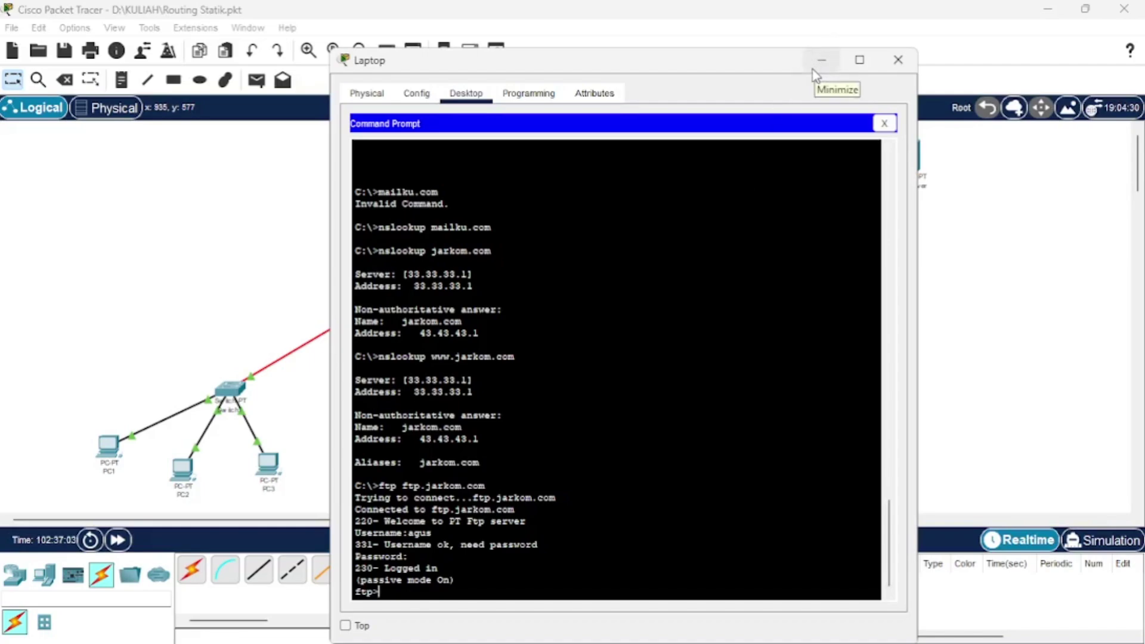
{"action": "scroll", "coordinate": [678, 260], "scroll_direction": "up", "scroll_amount": 2}
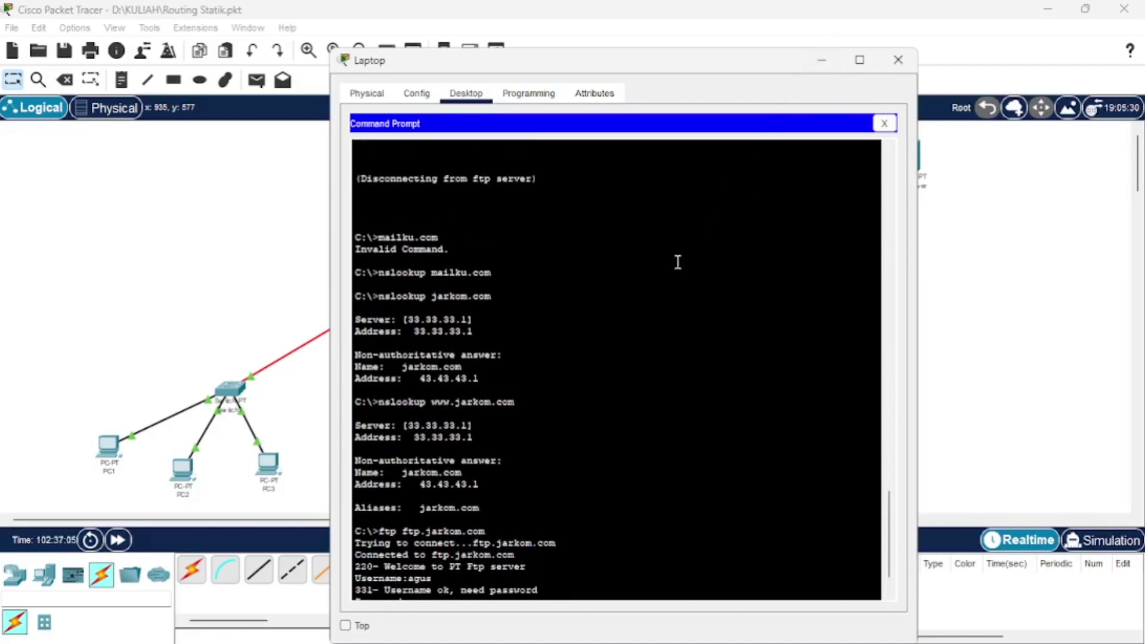
{"action": "scroll", "coordinate": [677, 260], "scroll_direction": "down", "scroll_amount": 2}
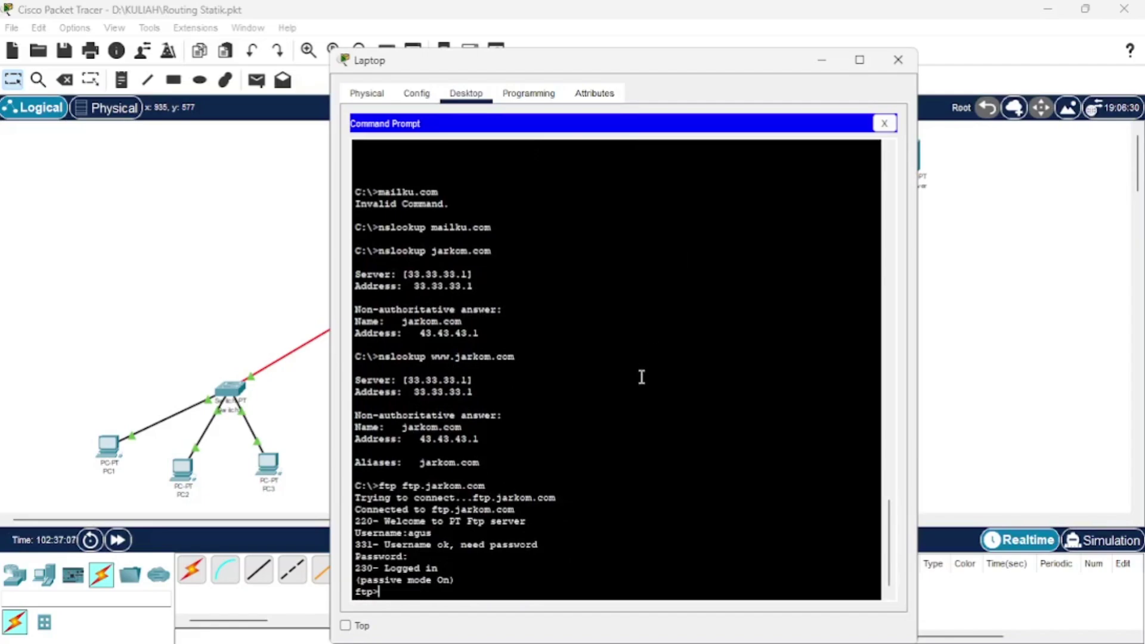
{"action": "scroll", "coordinate": [698, 477], "scroll_direction": "up", "scroll_amount": 4}
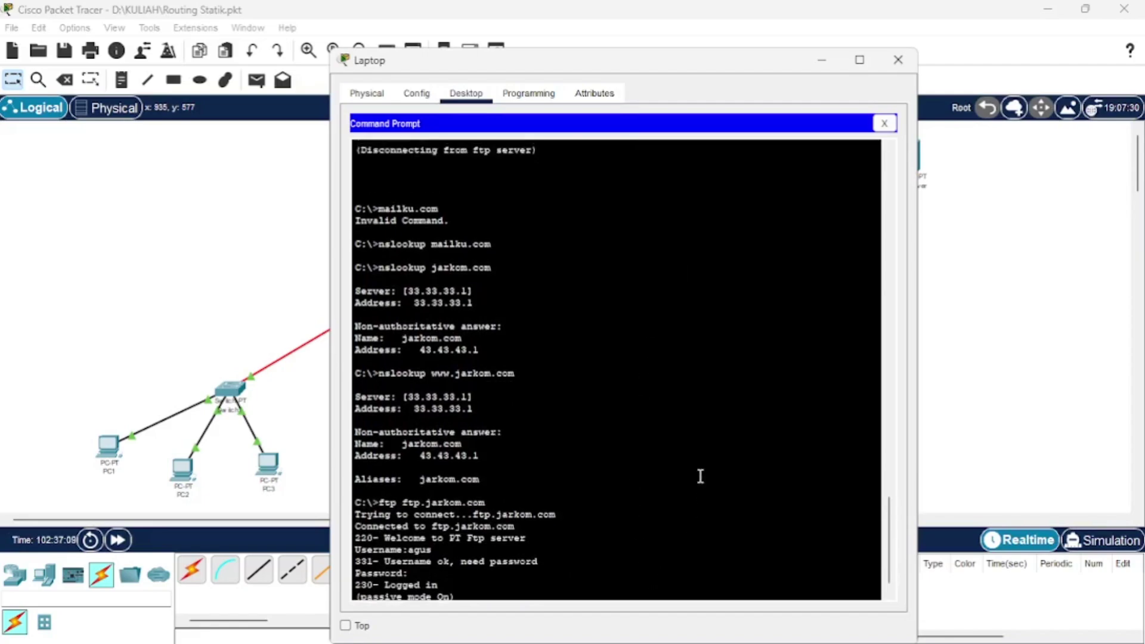
{"action": "scroll", "coordinate": [689, 522], "scroll_direction": "up", "scroll_amount": 9}
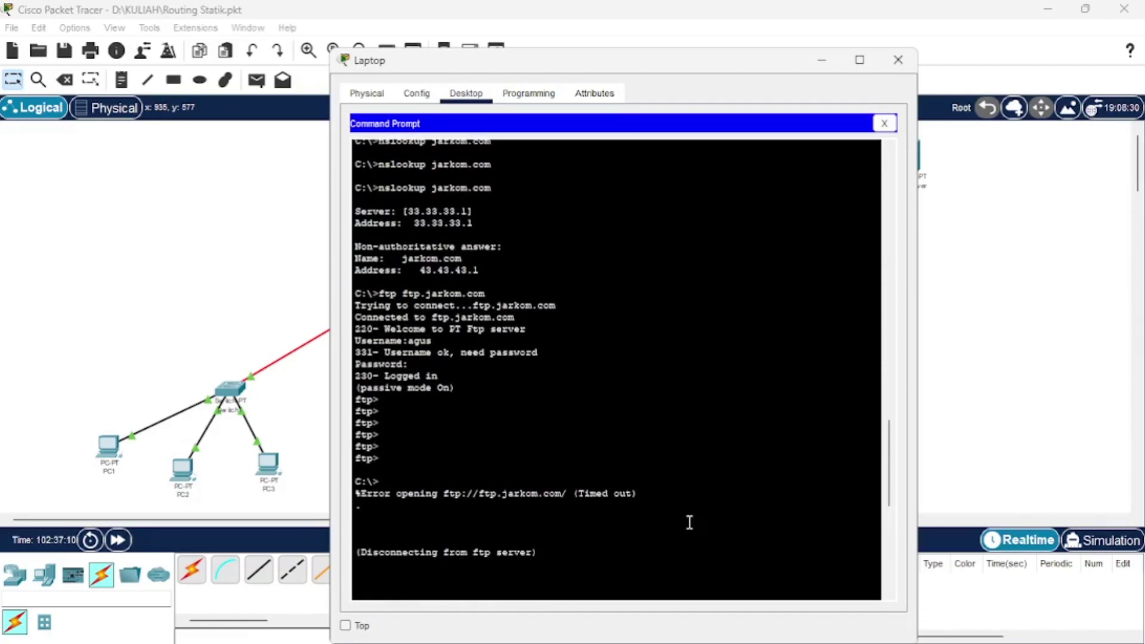
{"action": "scroll", "coordinate": [689, 523], "scroll_direction": "down", "scroll_amount": 7}
{"action": "scroll", "coordinate": [690, 523], "scroll_direction": "down", "scroll_amount": 8}
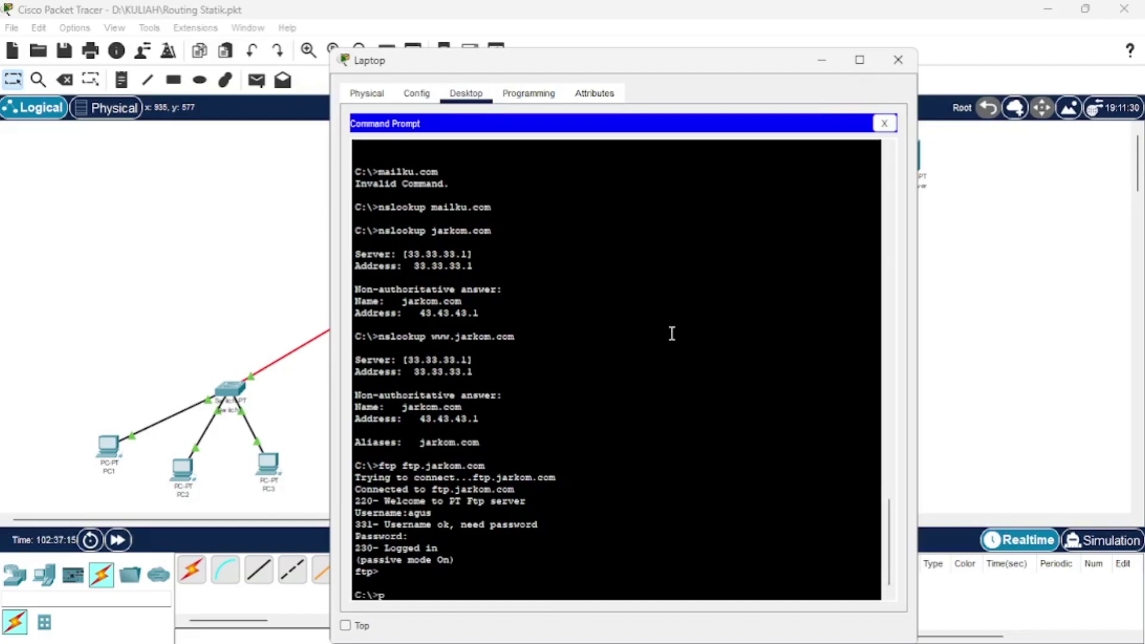
{"action": "type", "text": "ing"}
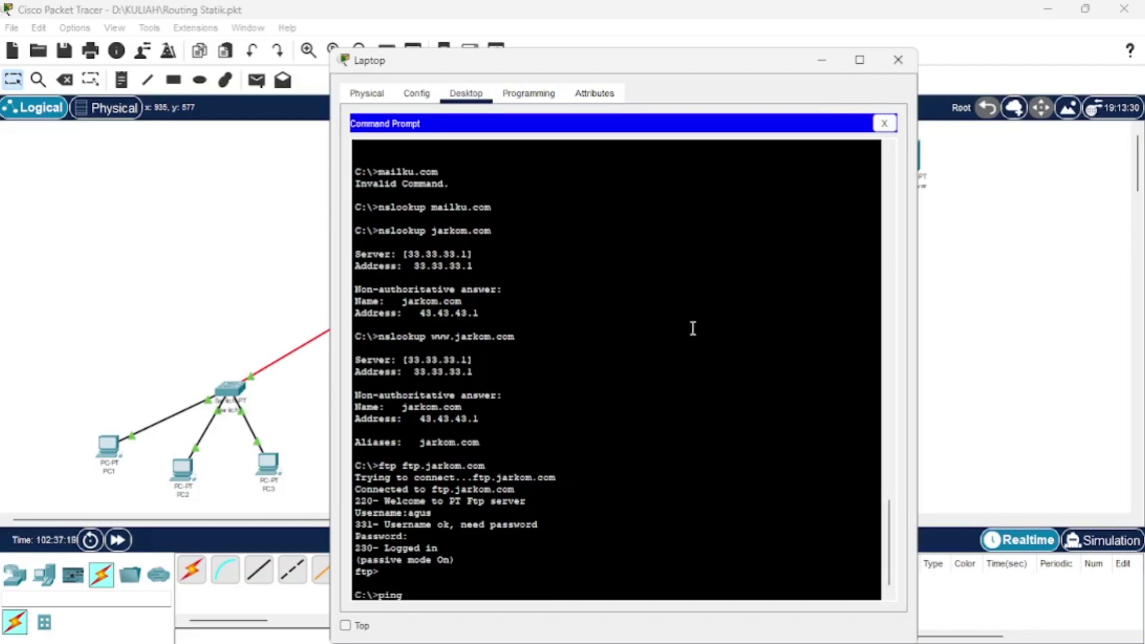
Switch from the Laptop to PC3's command prompt and nslookup jarkom.com.
{"action": "left_click", "coordinate": [895, 61]}
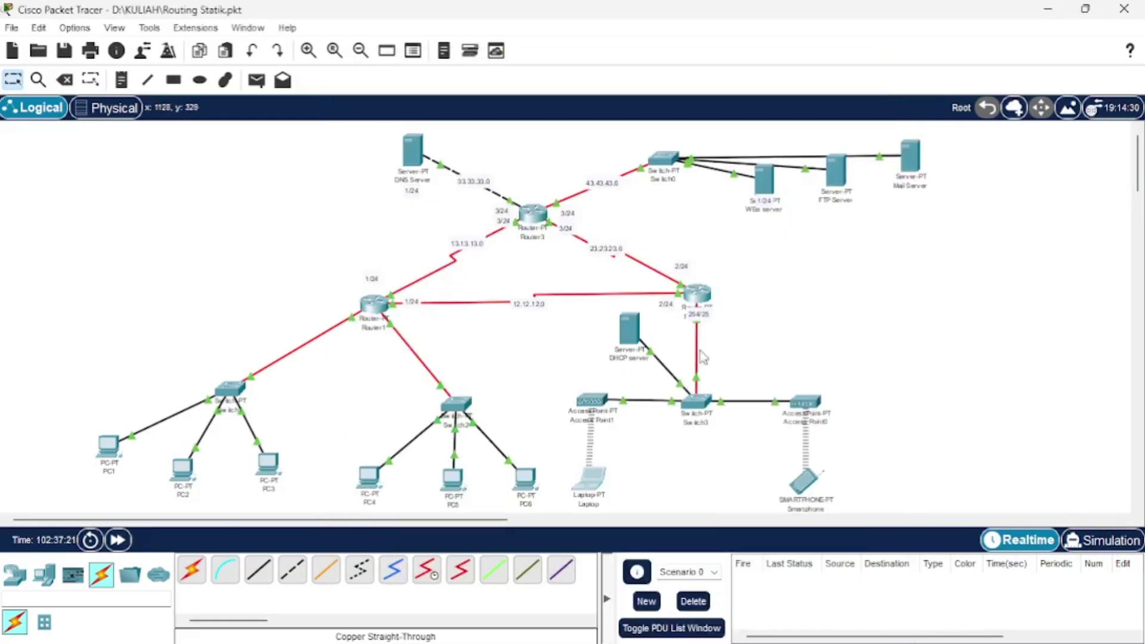
{"action": "left_click", "coordinate": [266, 469]}
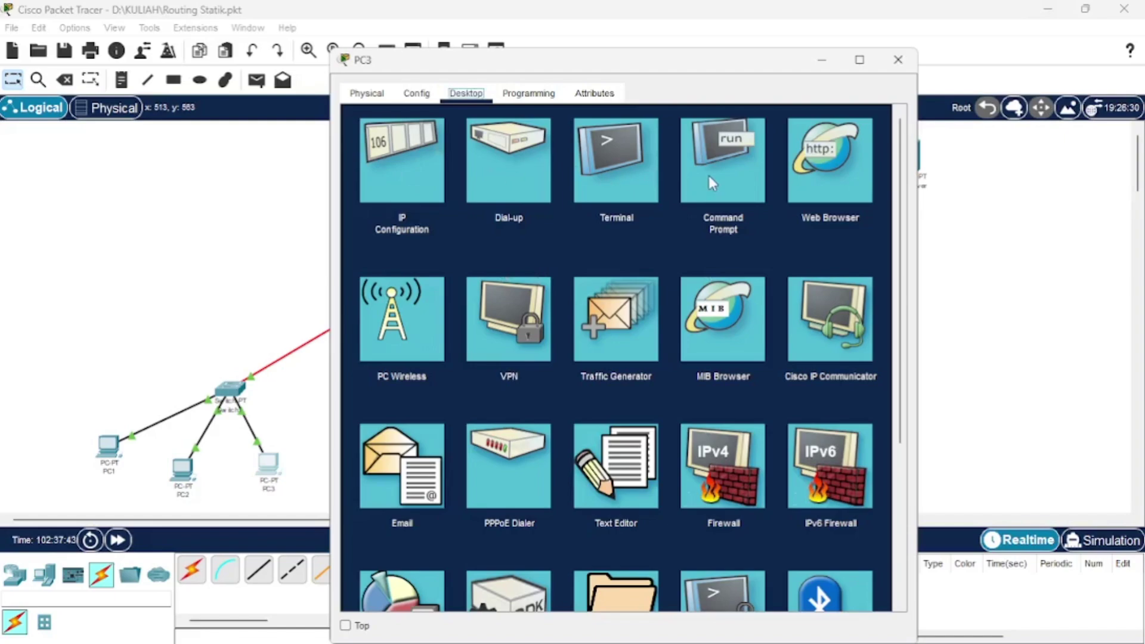
{"action": "left_click", "coordinate": [709, 175]}
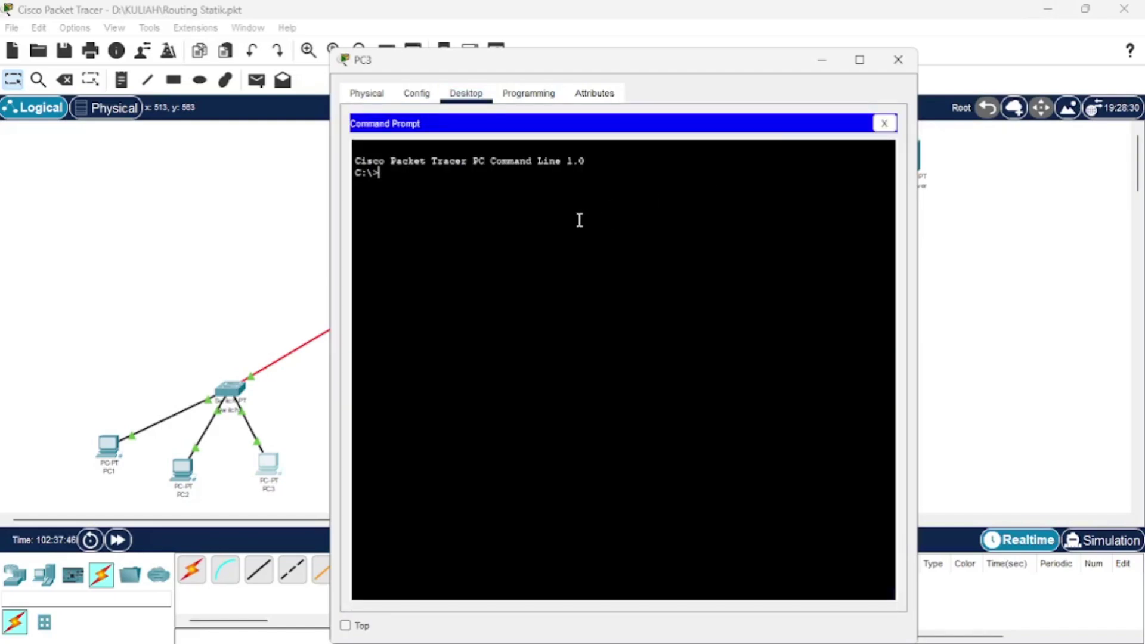
{"action": "type", "text": "nslookup jarokom."}
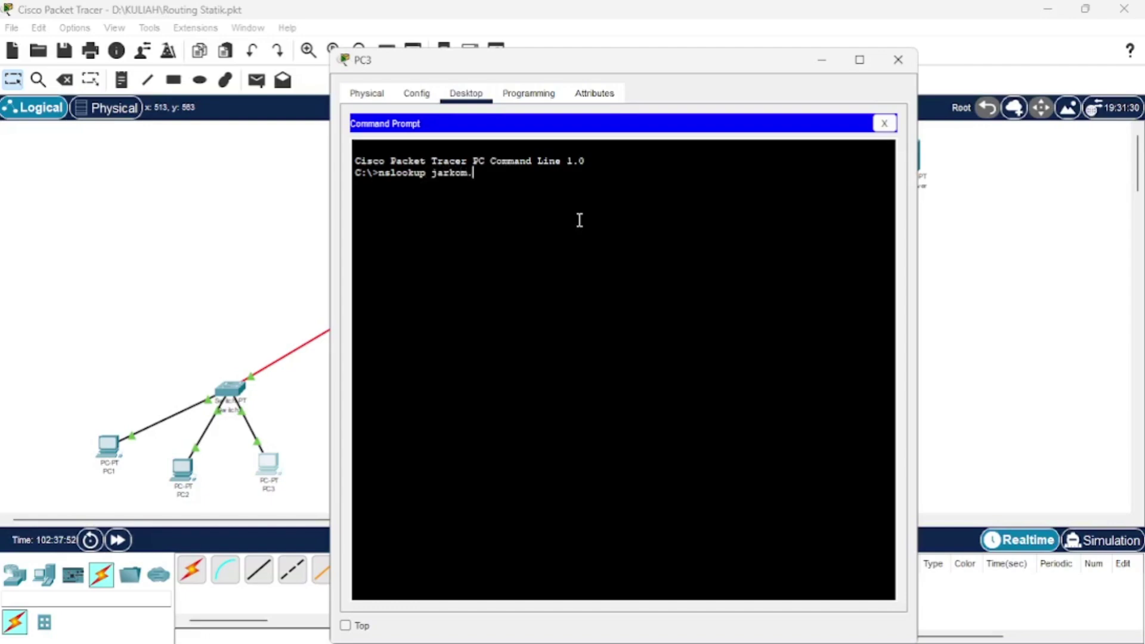
{"action": "type", "text": "com"}
{"action": "key", "text": "Return"}
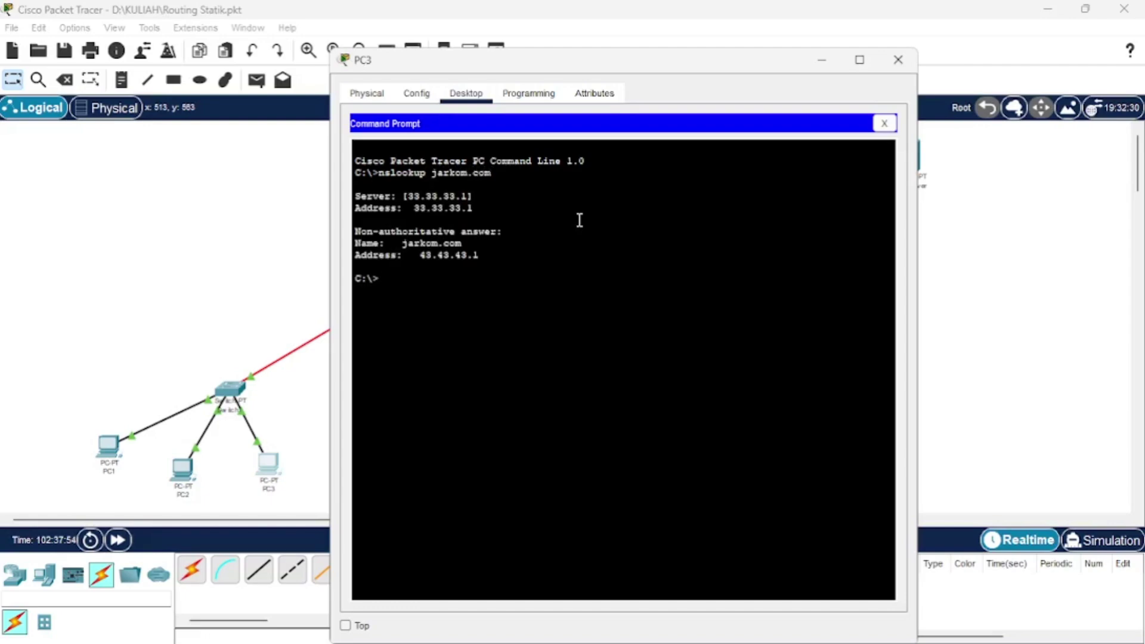
{"action": "type", "text": "www"}
{"action": "key", "text": "BackSpace"}
{"action": "key", "text": "BackSpace"}
{"action": "type", "text": "nslookup www."}
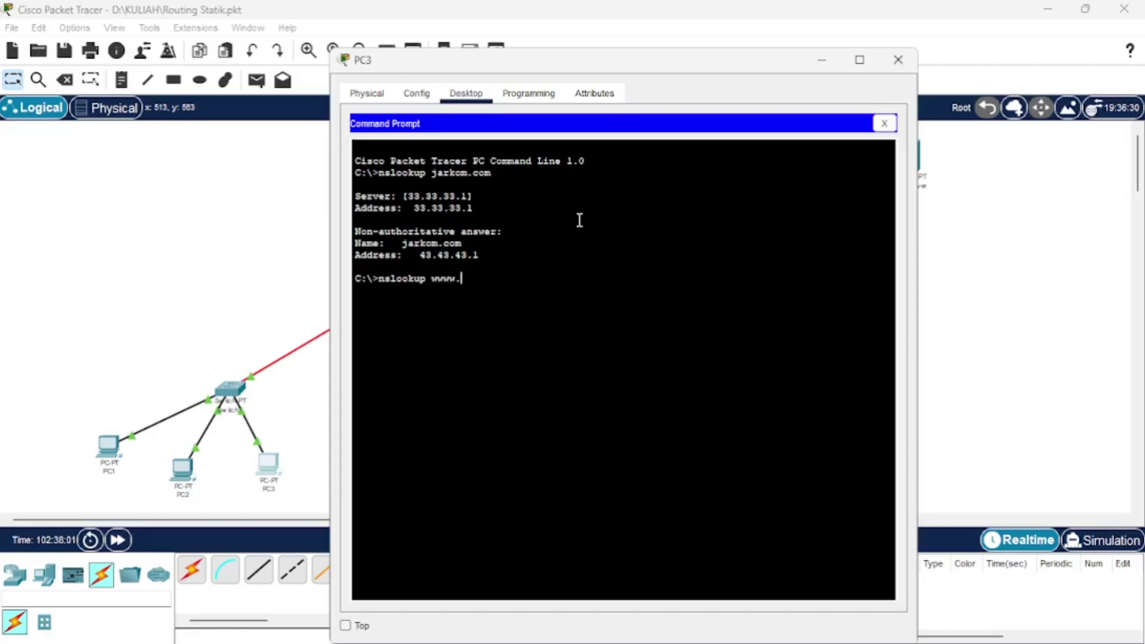
{"action": "key", "text": "BackSpace"}
{"action": "type", "text": ".jarkom.com\\"}
{"action": "key", "text": "Return"}
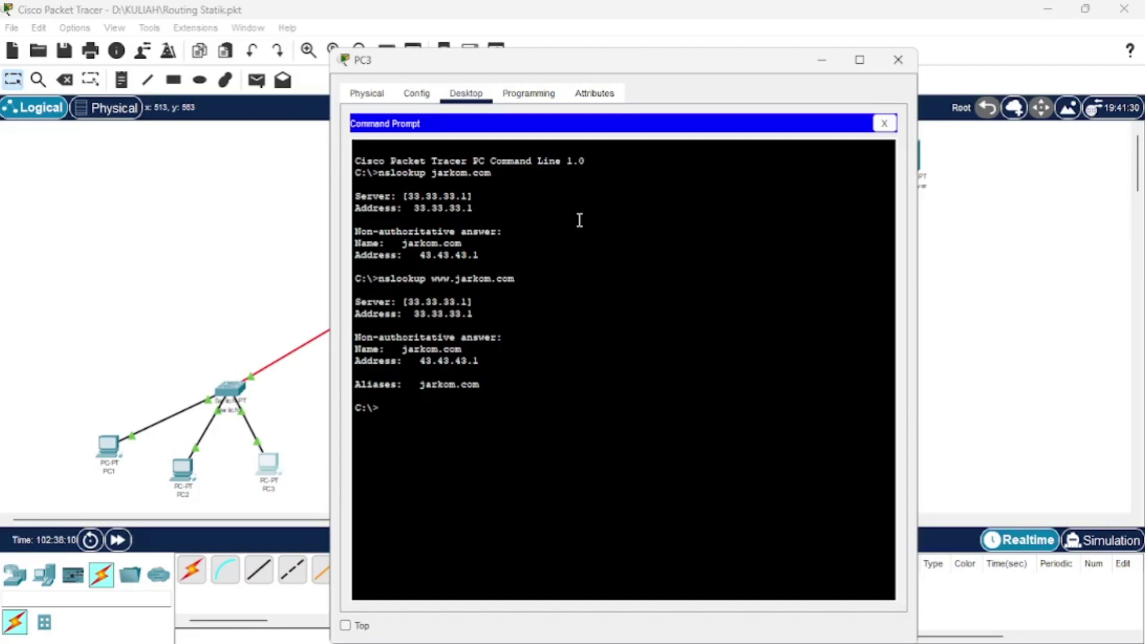
{"action": "type", "text": "nslooku"}
{"action": "type", "text": "p t"}
{"action": "type", "text": "tp"}
{"action": "type", "text": ".jarkom.com"}
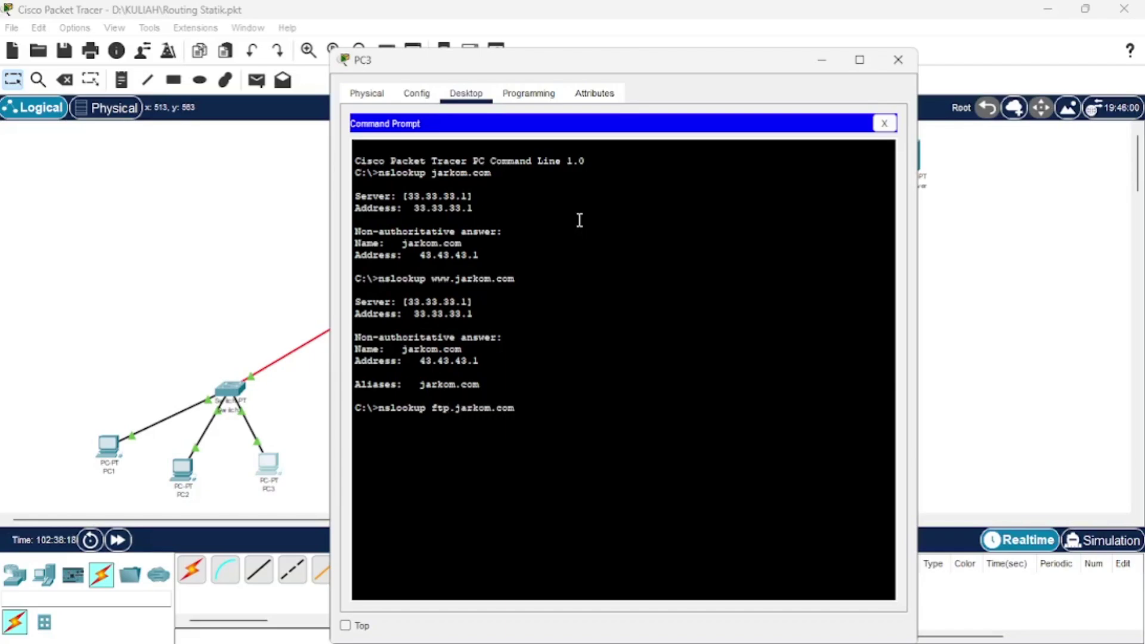
{"action": "key", "text": "Return"}
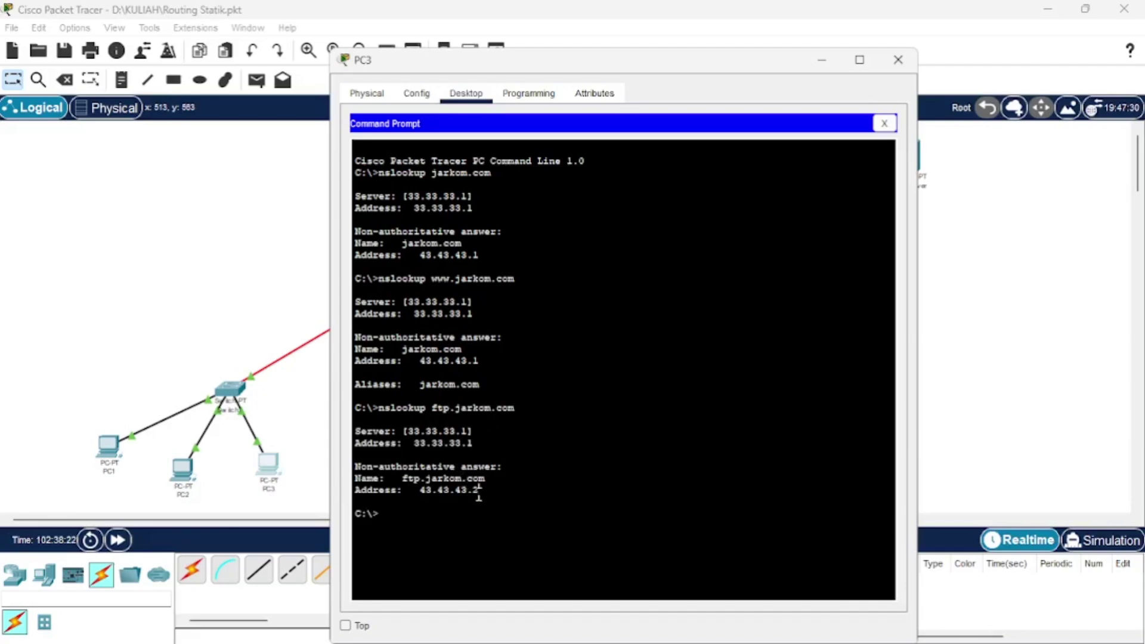
{"action": "left_click", "coordinate": [897, 61]}
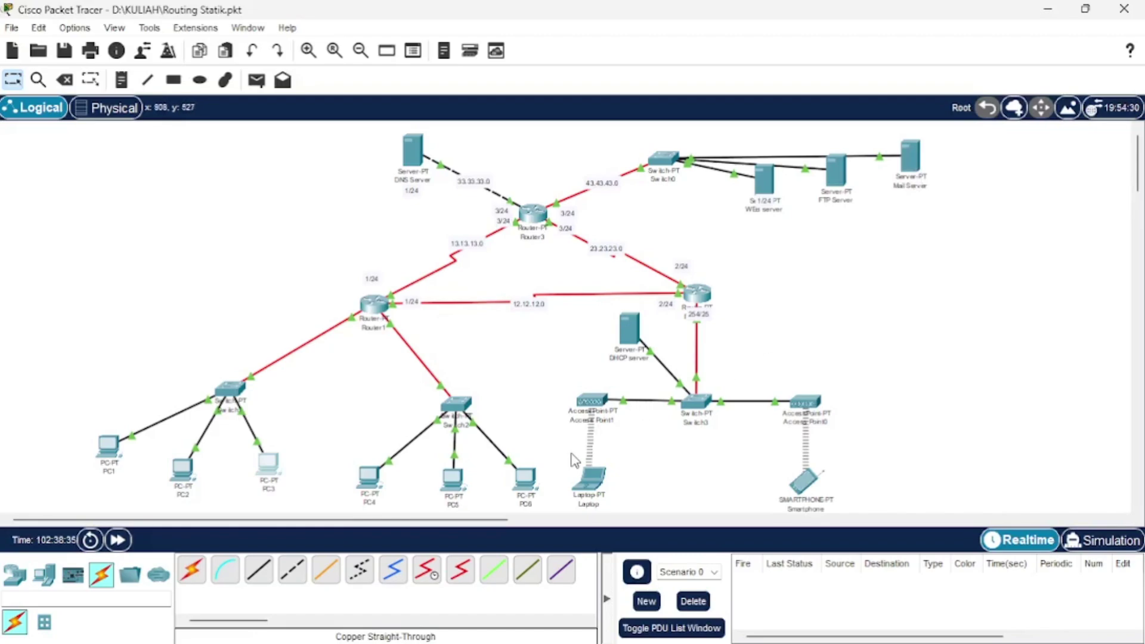
{"action": "left_click", "coordinate": [527, 479]}
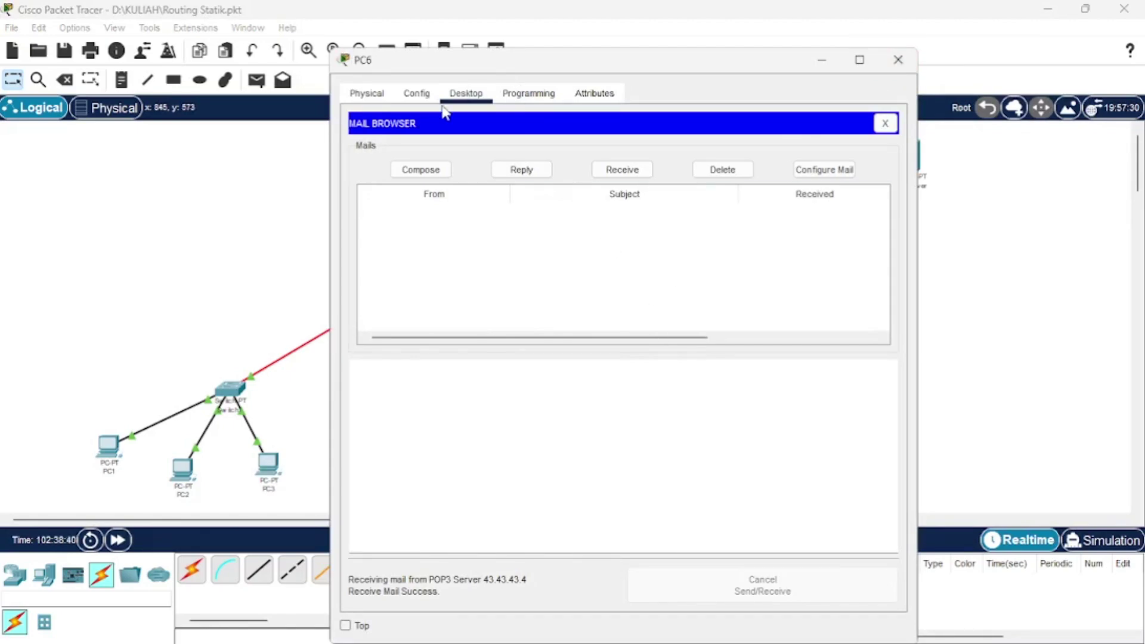
{"action": "left_click", "coordinate": [833, 172]}
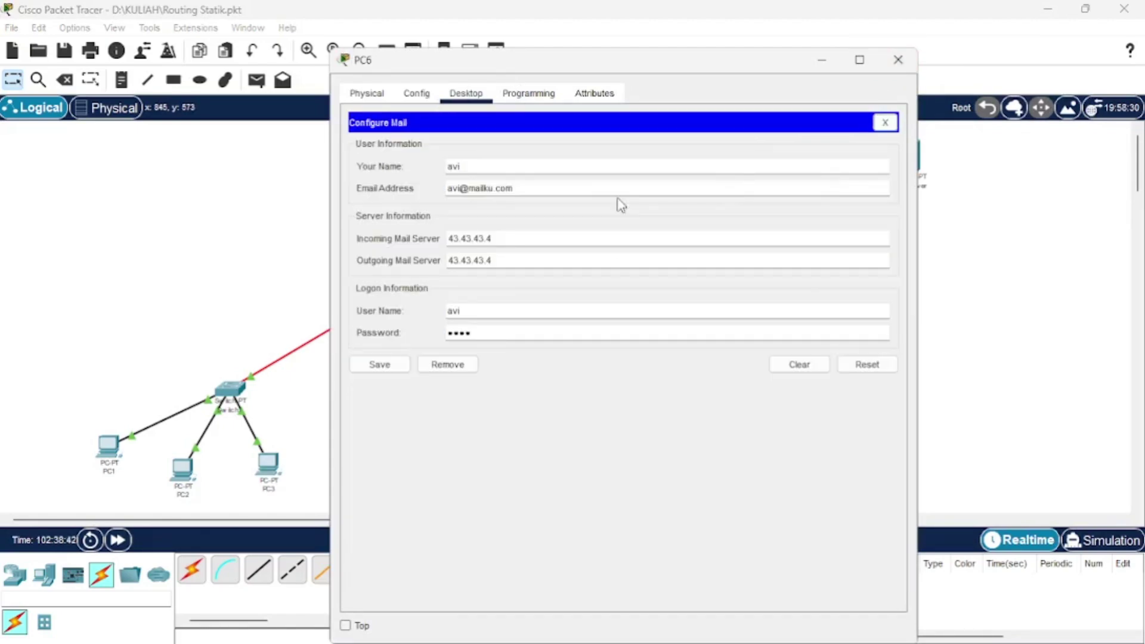
{"action": "left_click", "coordinate": [470, 172]}
{"action": "double_click", "coordinate": [454, 189]}
{"action": "left_click_drag", "start_coordinate": [454, 190], "coordinate": [518, 190]}
{"action": "left_click", "coordinate": [475, 190]}
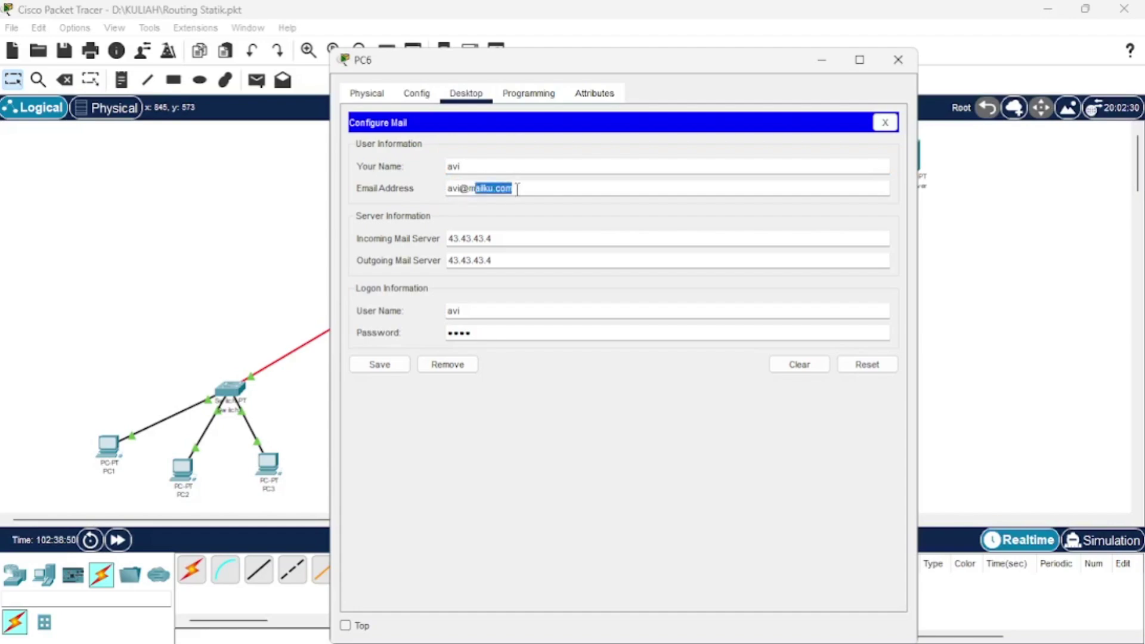
{"action": "left_click", "coordinate": [460, 188]}
{"action": "left_click_drag", "start_coordinate": [468, 188], "coordinate": [487, 188]}
{"action": "left_click", "coordinate": [488, 189]}
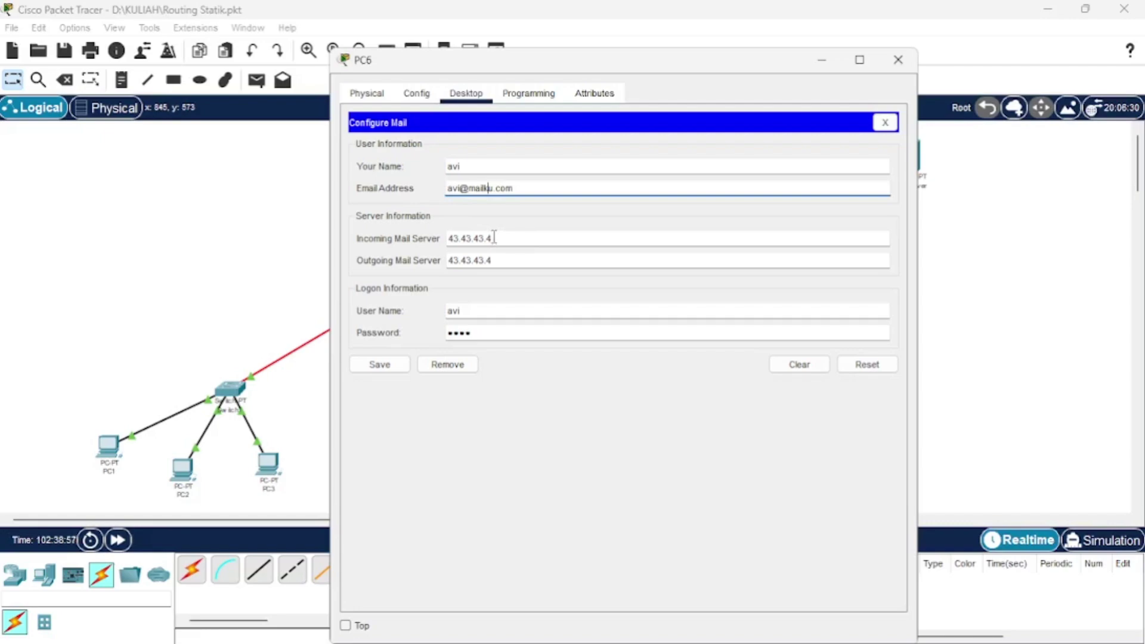
{"action": "left_click_drag", "start_coordinate": [453, 238], "coordinate": [499, 233]}
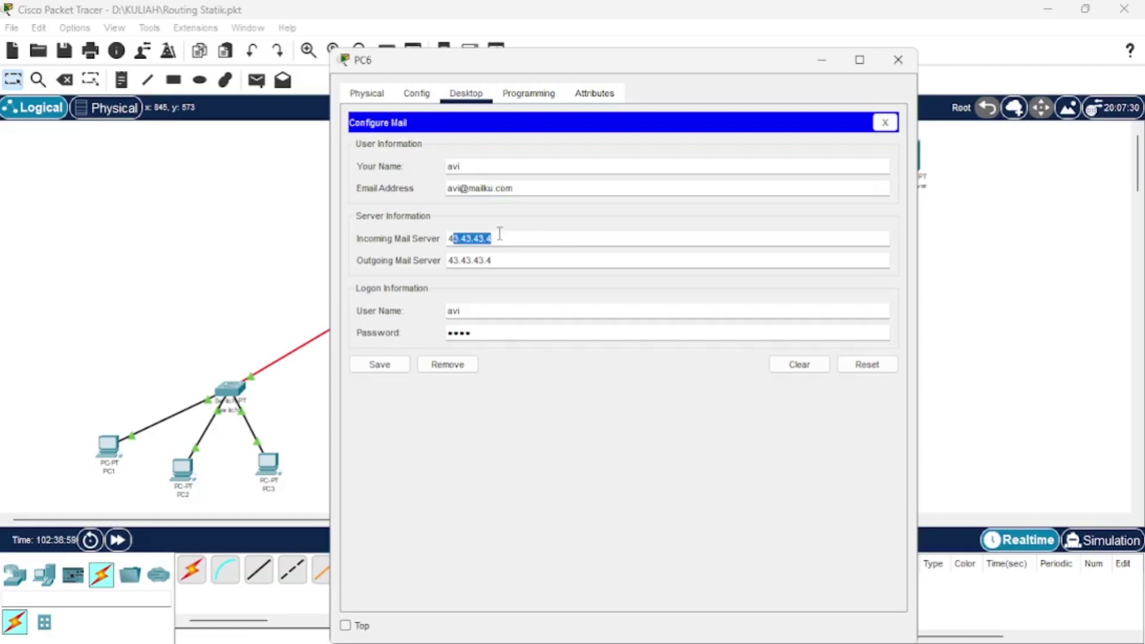
{"action": "left_click", "coordinate": [500, 233]}
{"action": "left_click_drag", "start_coordinate": [497, 243], "coordinate": [453, 241]}
{"action": "left_click", "coordinate": [504, 259]}
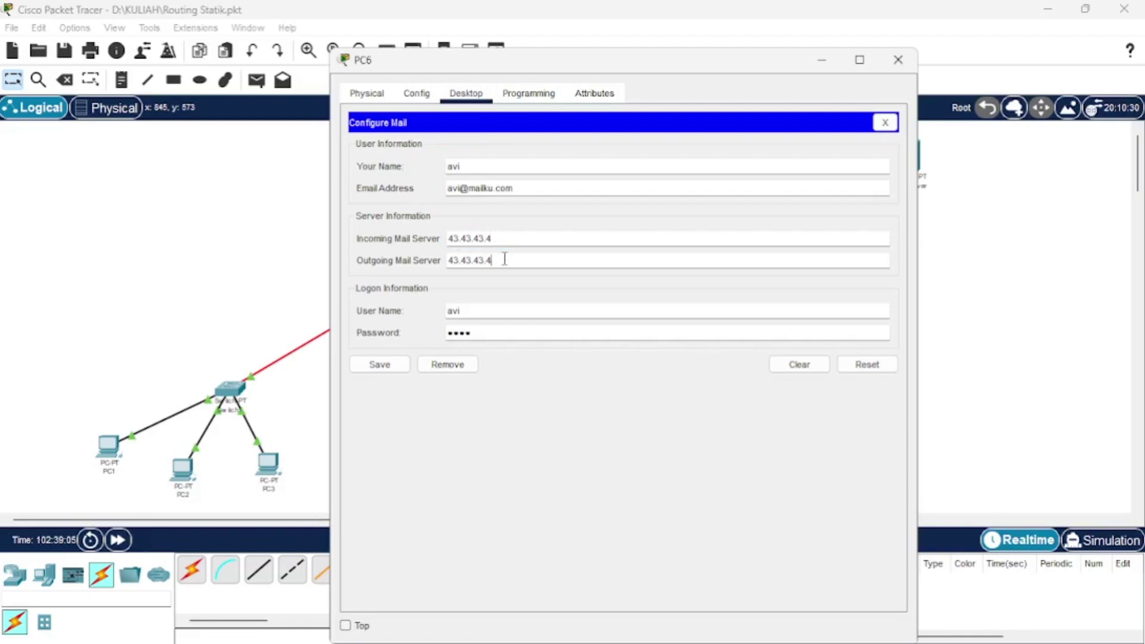
{"action": "left_click_drag", "start_coordinate": [504, 259], "coordinate": [448, 261]}
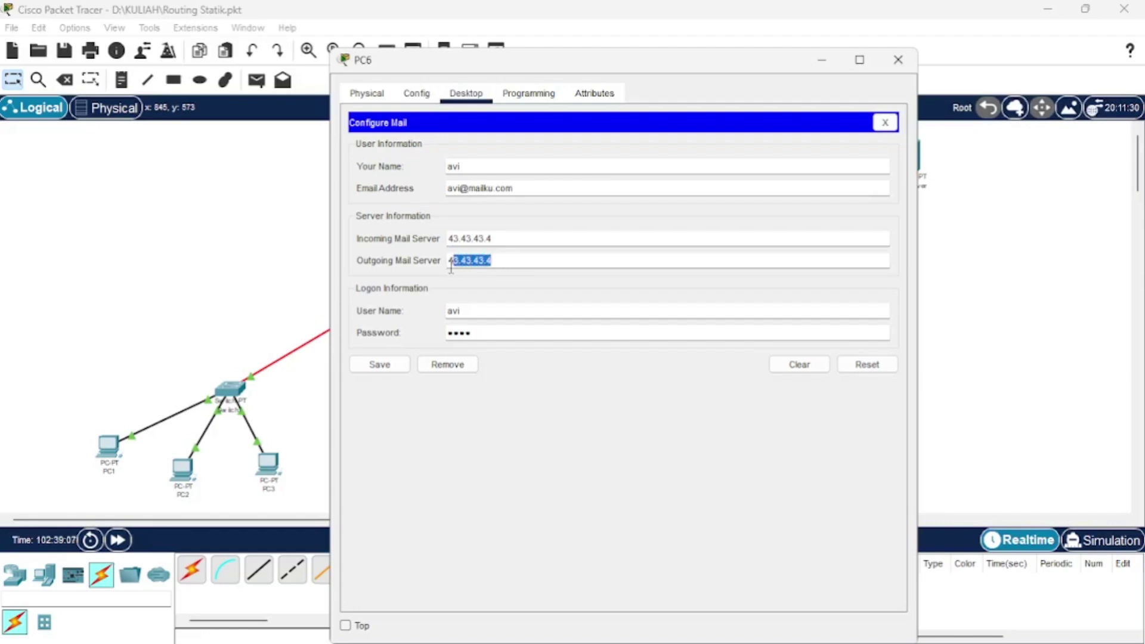
{"action": "left_click", "coordinate": [469, 308]}
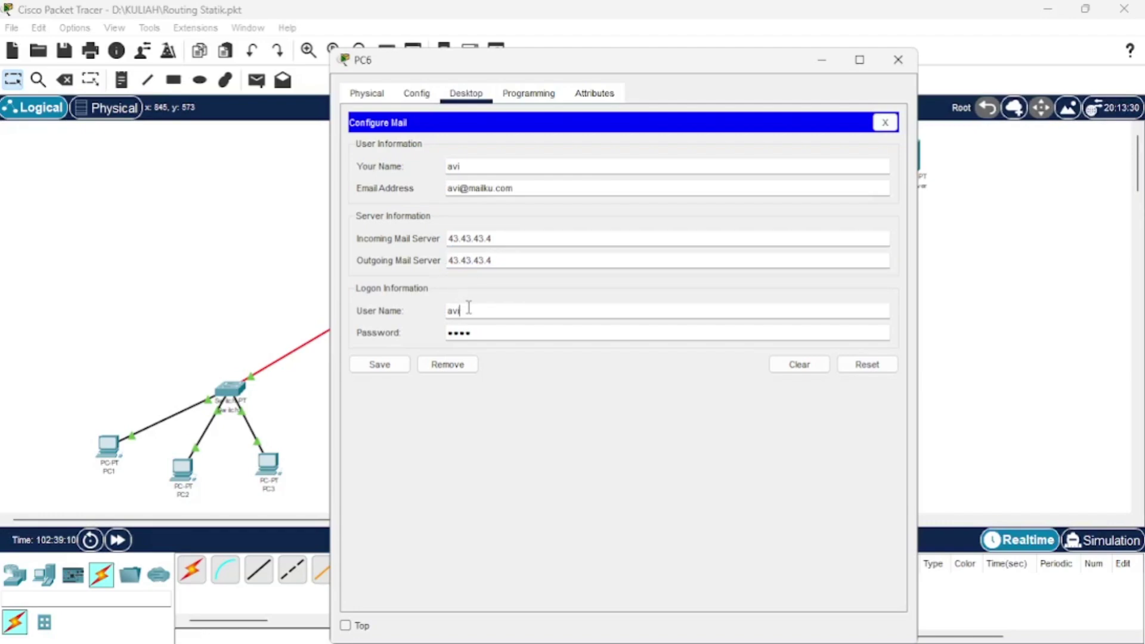
{"action": "left_click", "coordinate": [478, 332]}
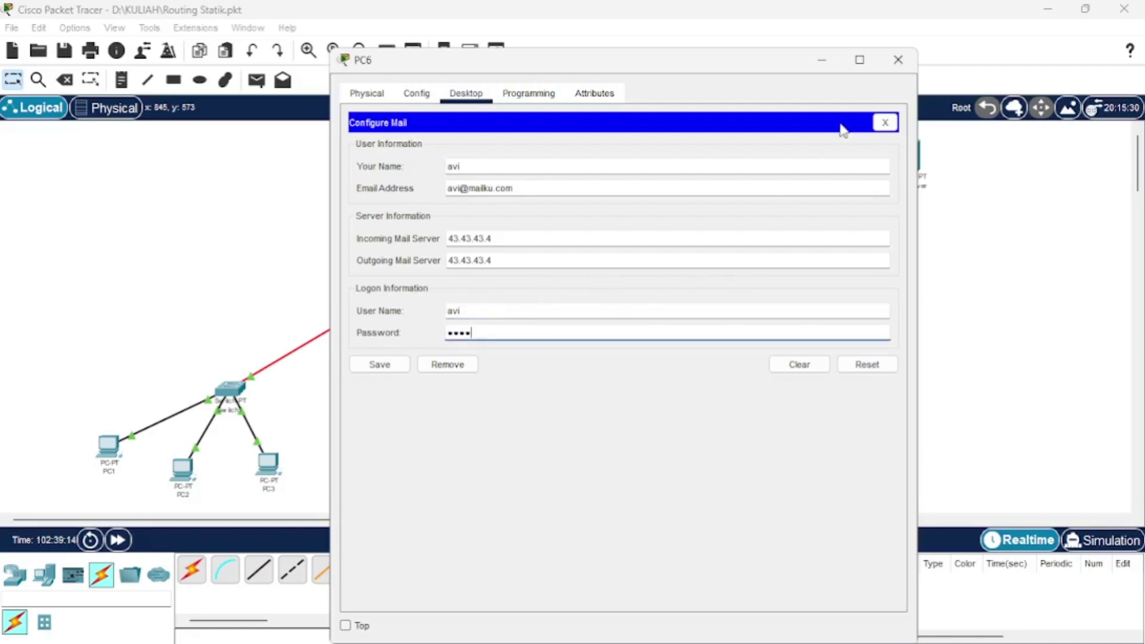
{"action": "left_click", "coordinate": [887, 123]}
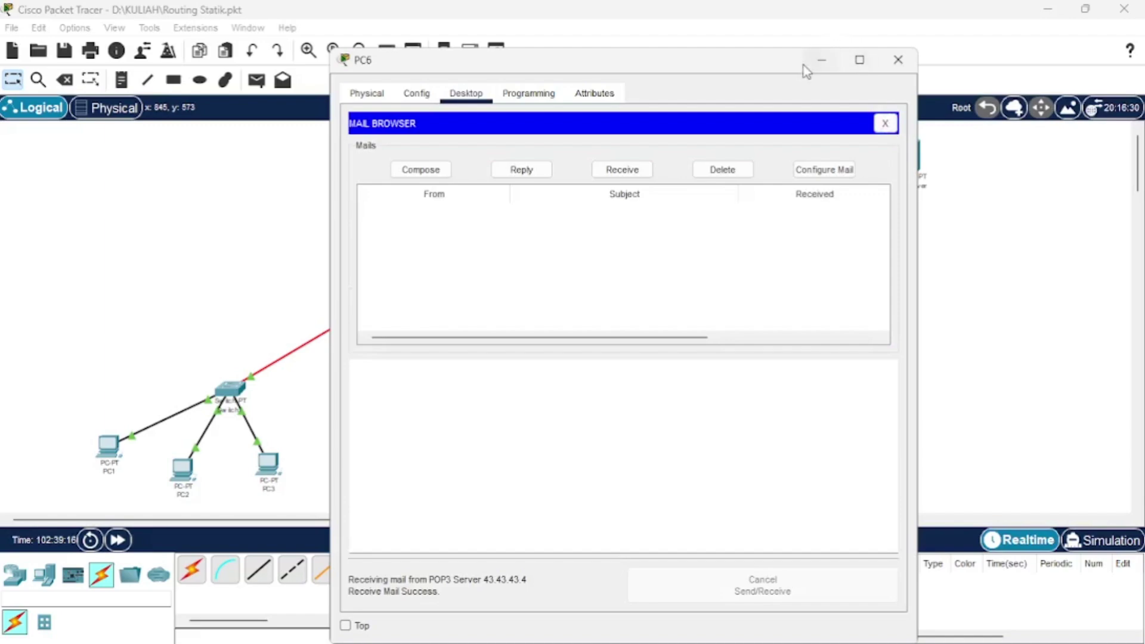
{"action": "left_click", "coordinate": [821, 60]}
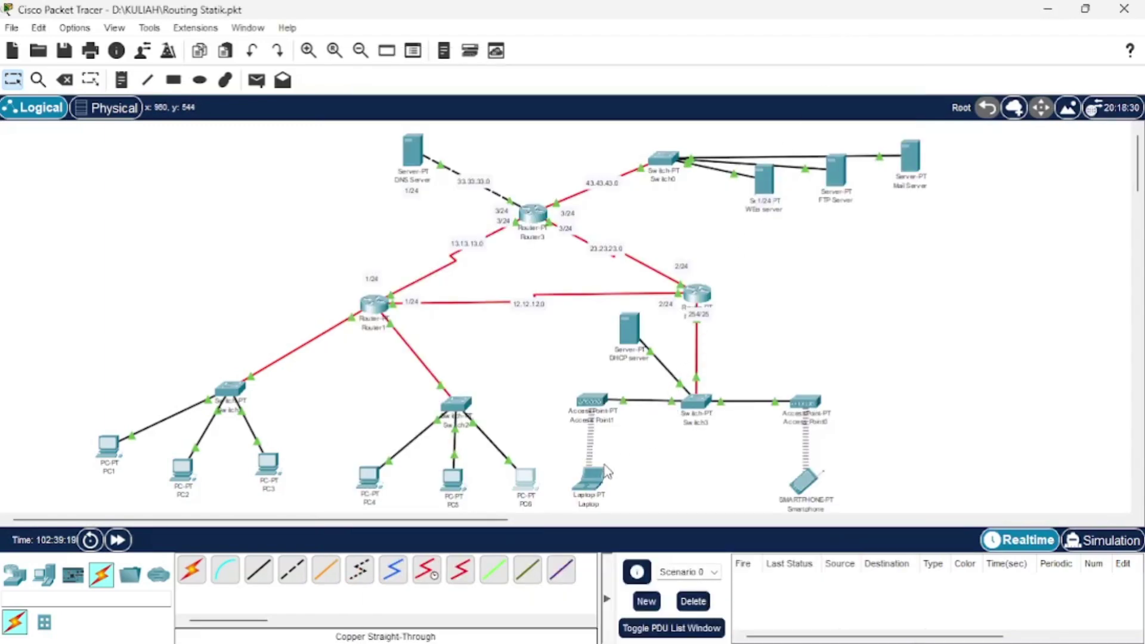
Open the Laptop's Email client and review its account settings using mail server 43.43.43.4.
{"action": "left_click", "coordinate": [601, 485]}
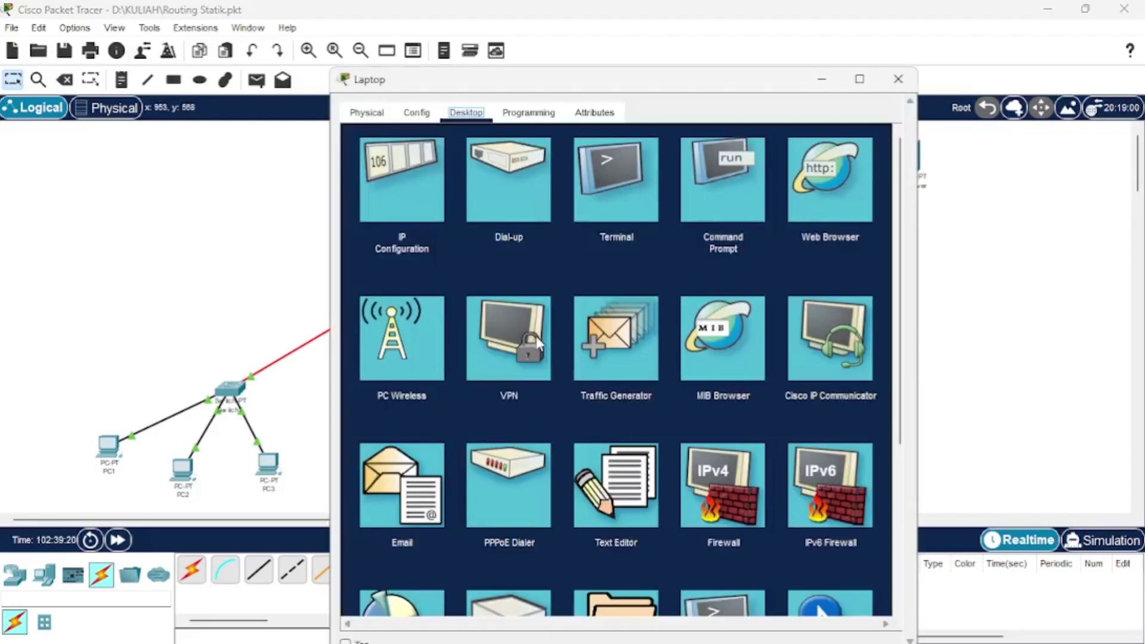
{"action": "left_click", "coordinate": [403, 486]}
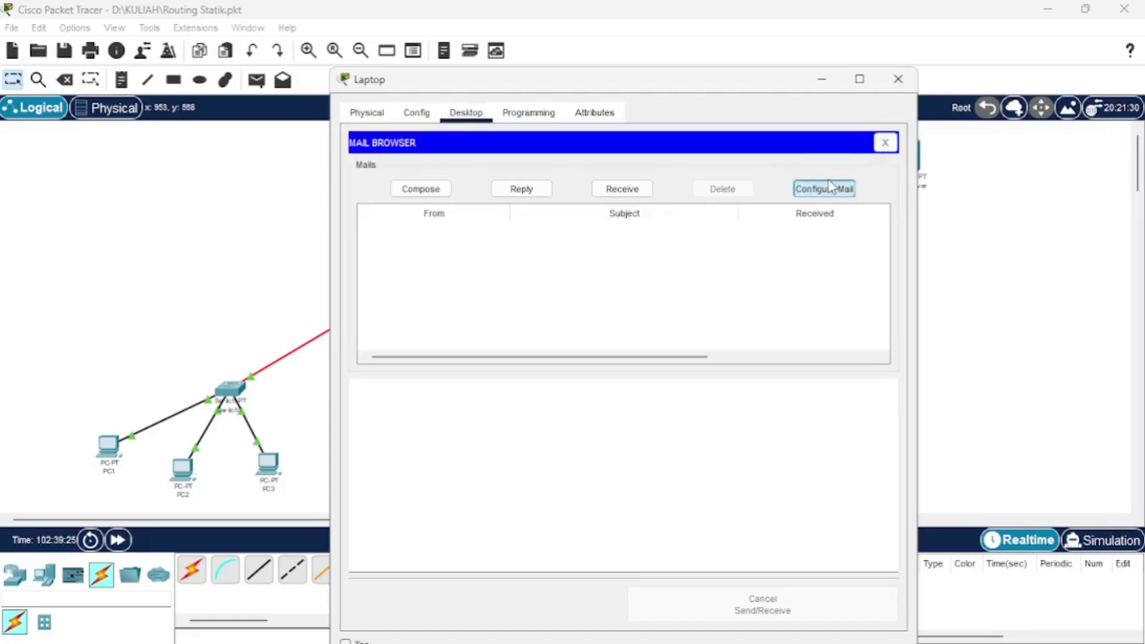
{"action": "left_click", "coordinate": [829, 187]}
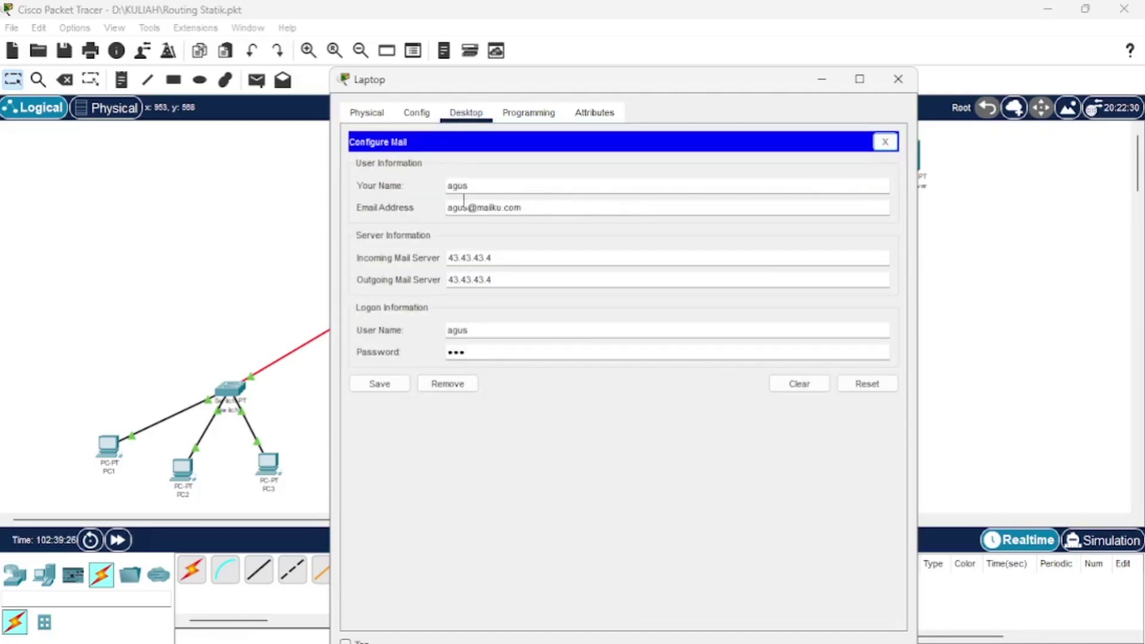
{"action": "left_click_drag", "start_coordinate": [470, 207], "coordinate": [537, 203]}
{"action": "left_click", "coordinate": [537, 203]}
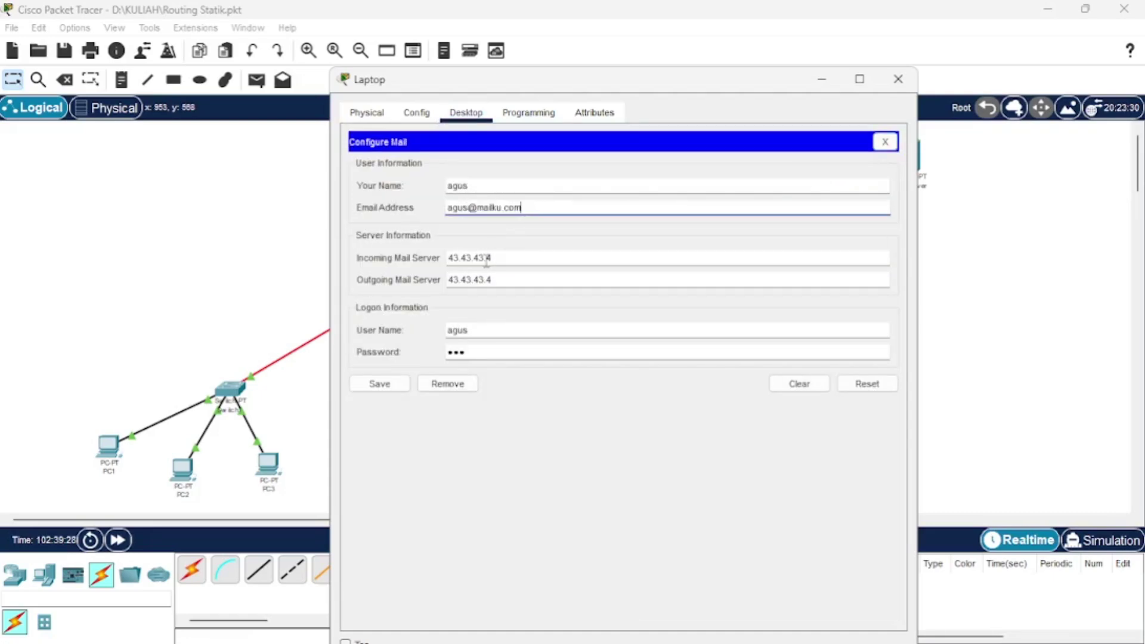
{"action": "left_click", "coordinate": [477, 329]}
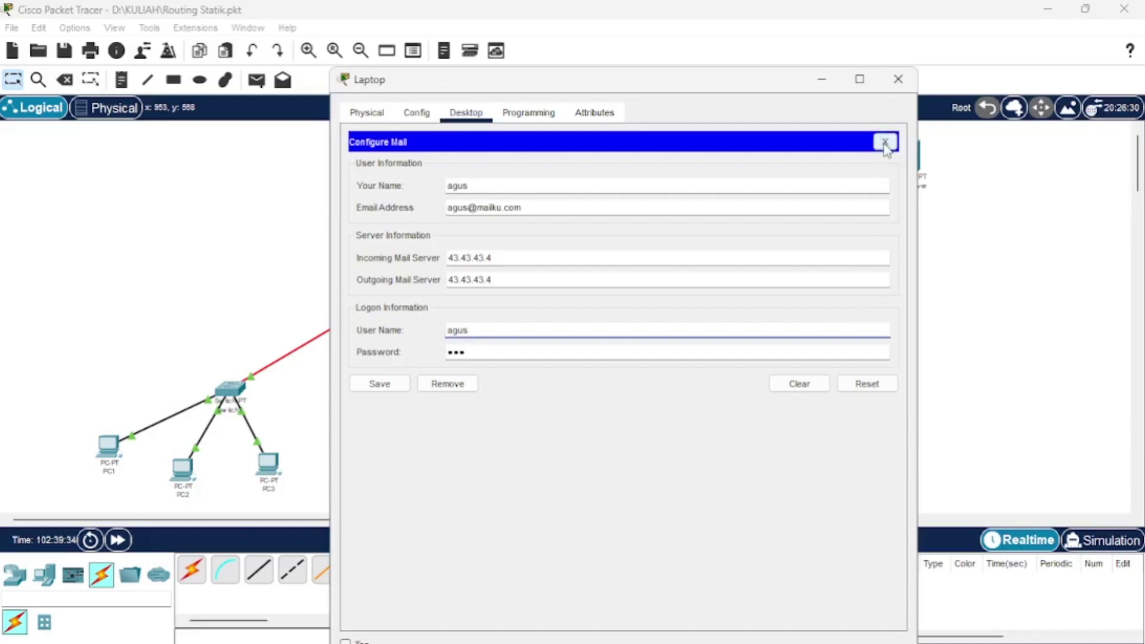
{"action": "left_click", "coordinate": [885, 141]}
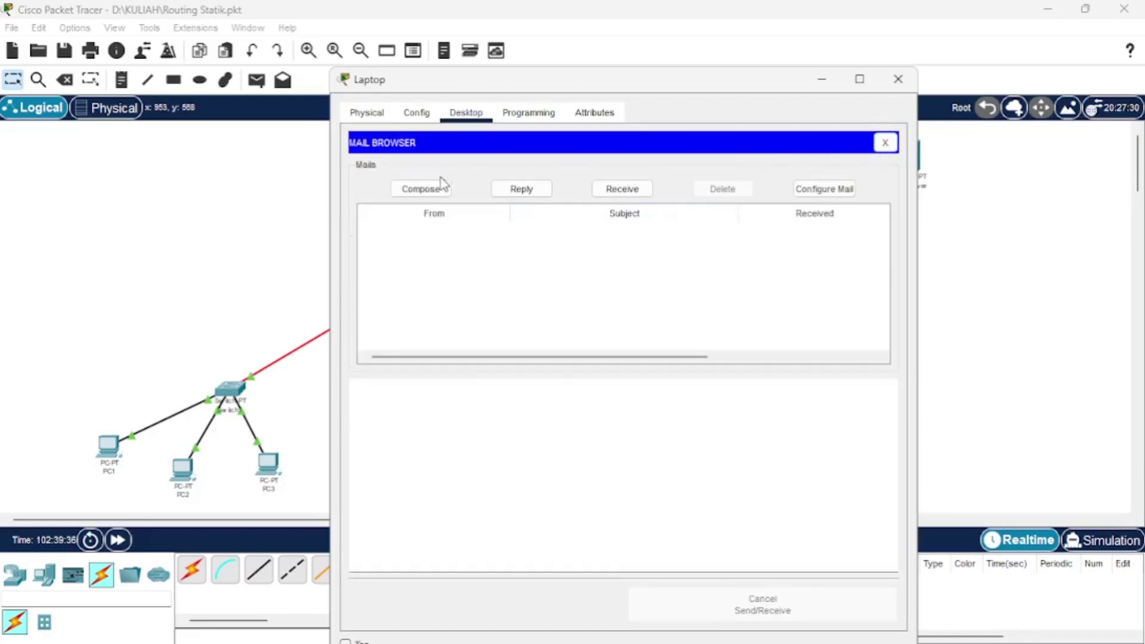
Send a mail titled 'omoshiroi' with body 'WIBUUU!!' to PC6's e-mail address.
{"action": "left_click", "coordinate": [427, 190]}
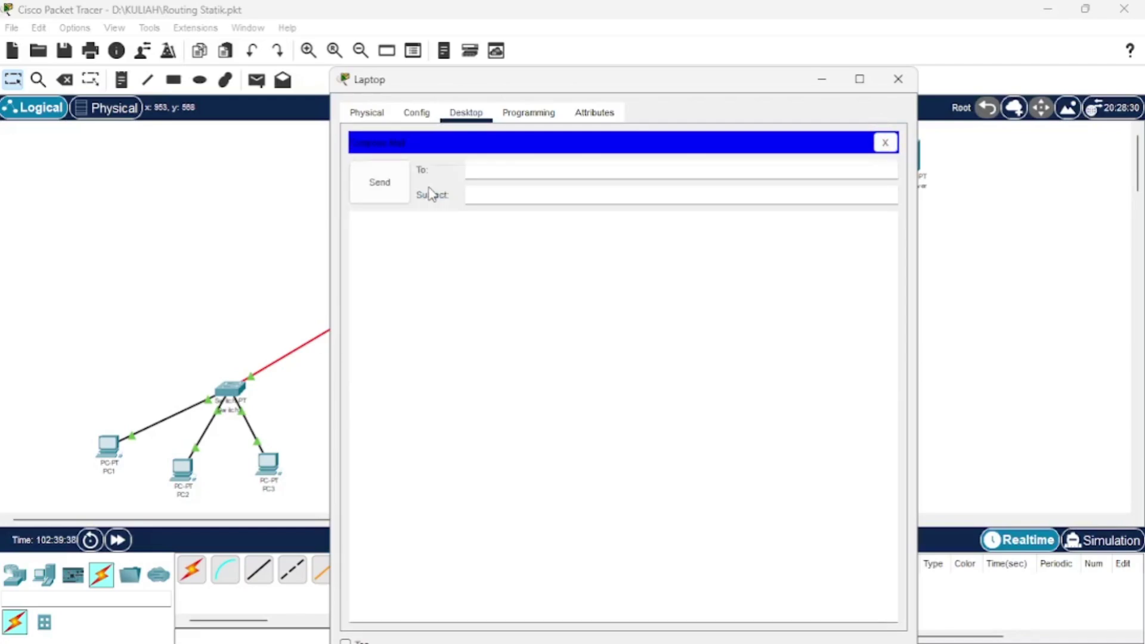
{"action": "left_click", "coordinate": [491, 172]}
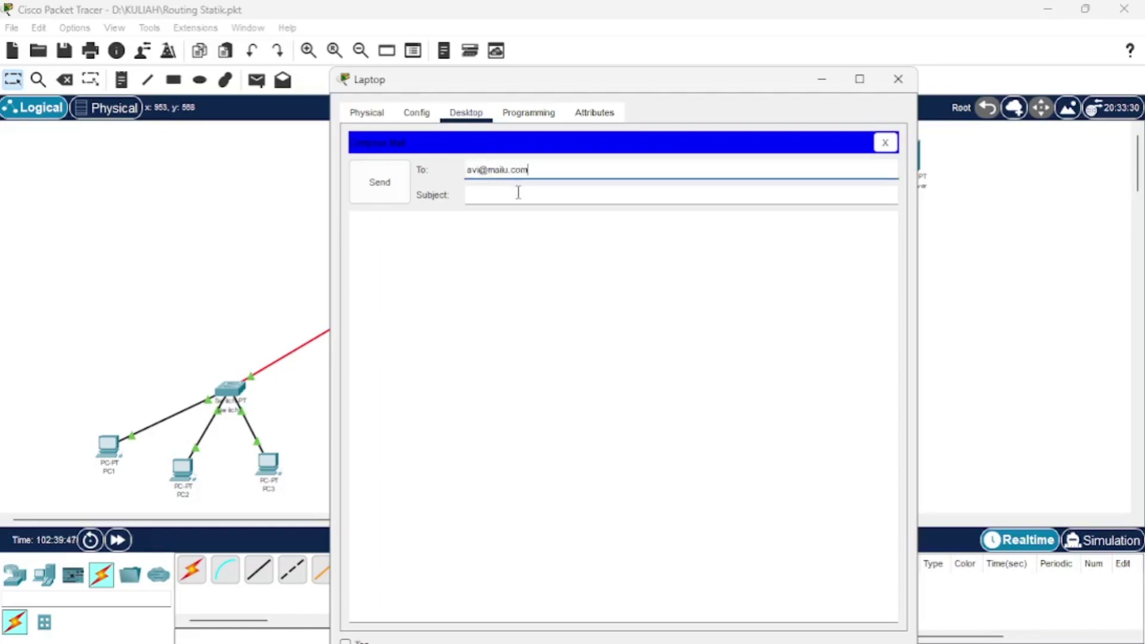
{"action": "left_click", "coordinate": [519, 192]}
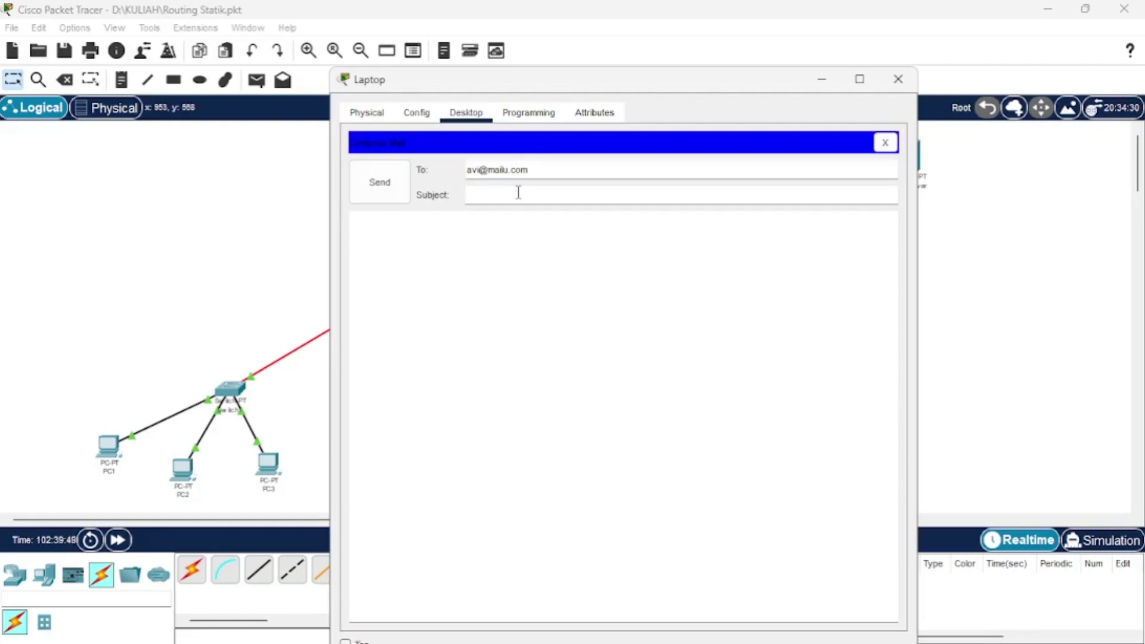
{"action": "type", "text": "omoshiroi"}
{"action": "left_click", "coordinate": [511, 232]}
{"action": "type", "text": "WIB"}
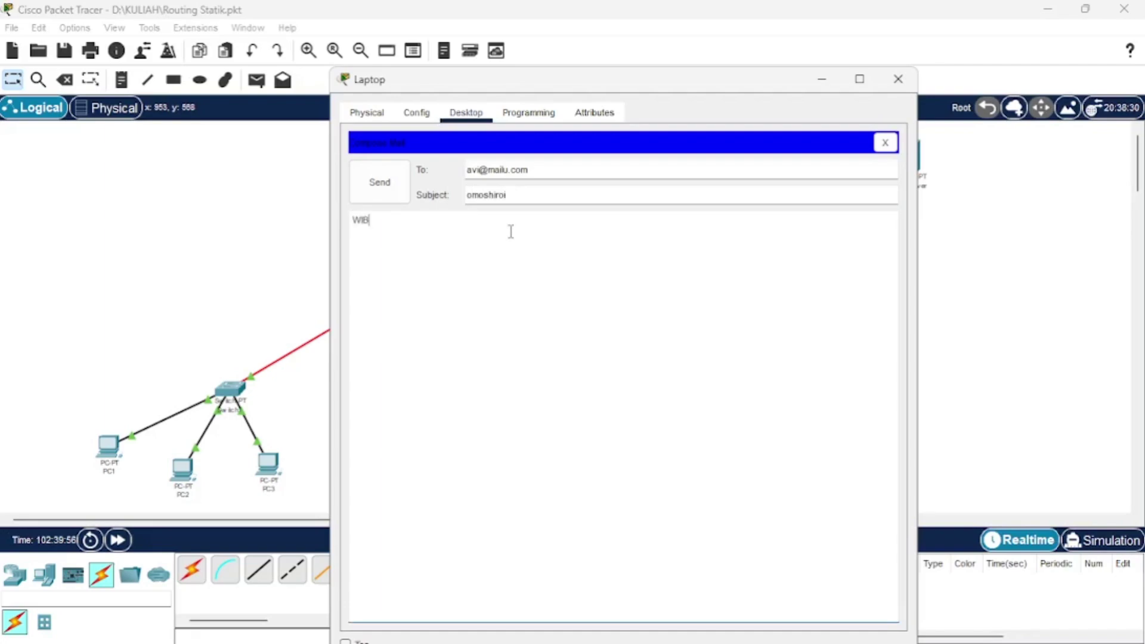
{"action": "type", "text": "UUU!!"}
{"action": "left_click", "coordinate": [383, 190]}
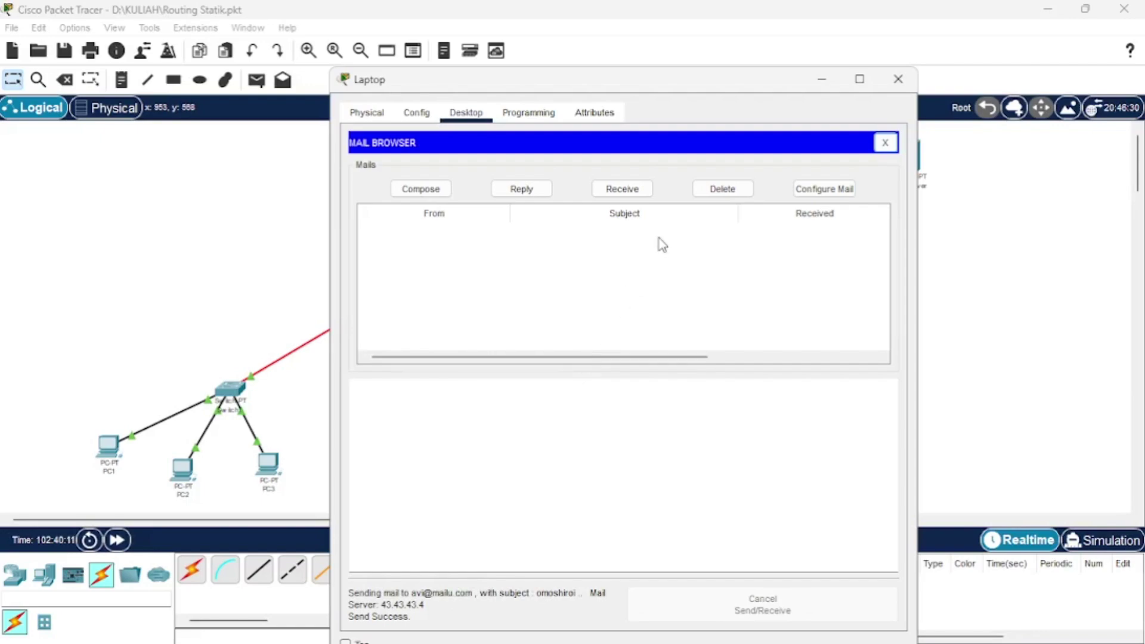
Resend the 'omoshiroi' mail with the recipient domain corrected to maiku.com.
{"action": "left_click", "coordinate": [631, 195]}
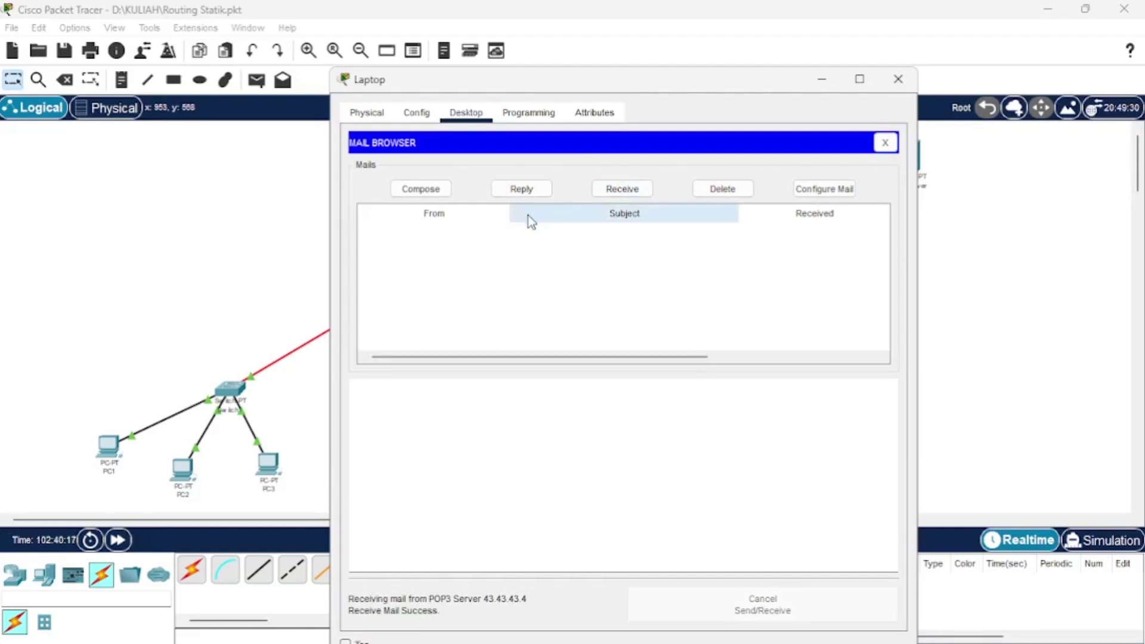
{"action": "left_click", "coordinate": [433, 195]}
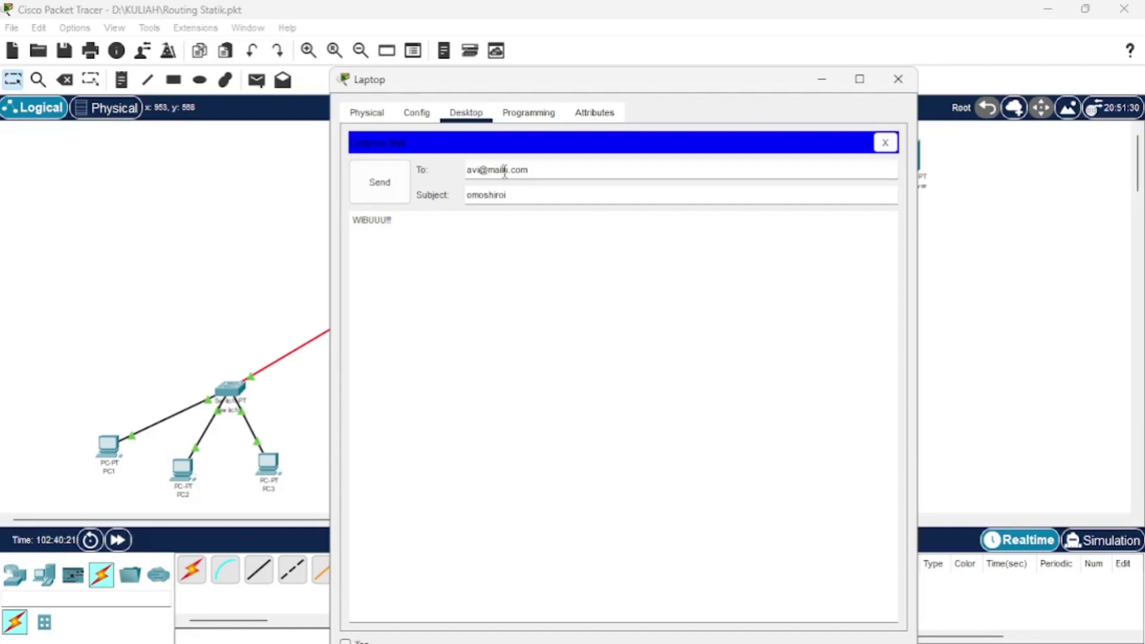
{"action": "type", "text": "u"}
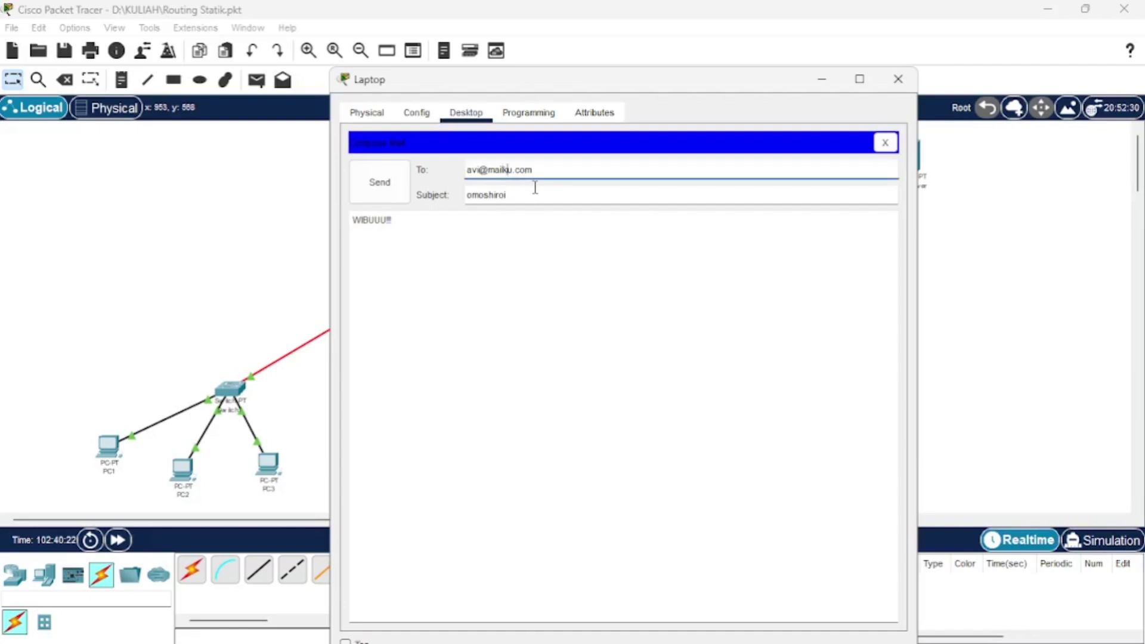
{"action": "left_click", "coordinate": [395, 183]}
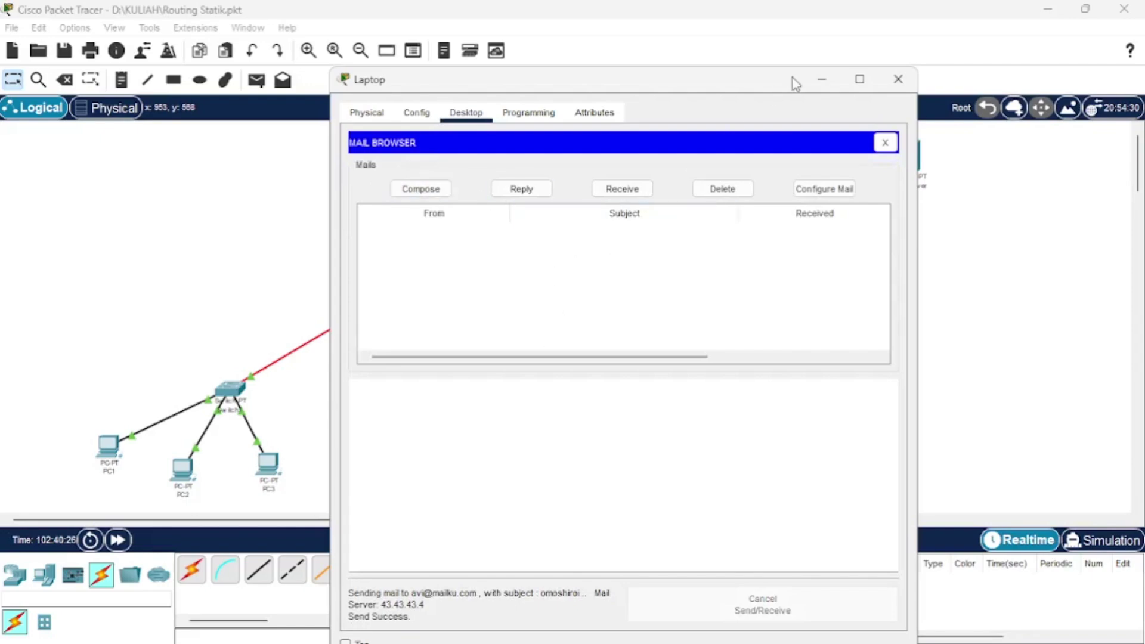
Open PC6's Email client, receive new mail and read the 'omoshiroi' message.
{"action": "left_click", "coordinate": [829, 79]}
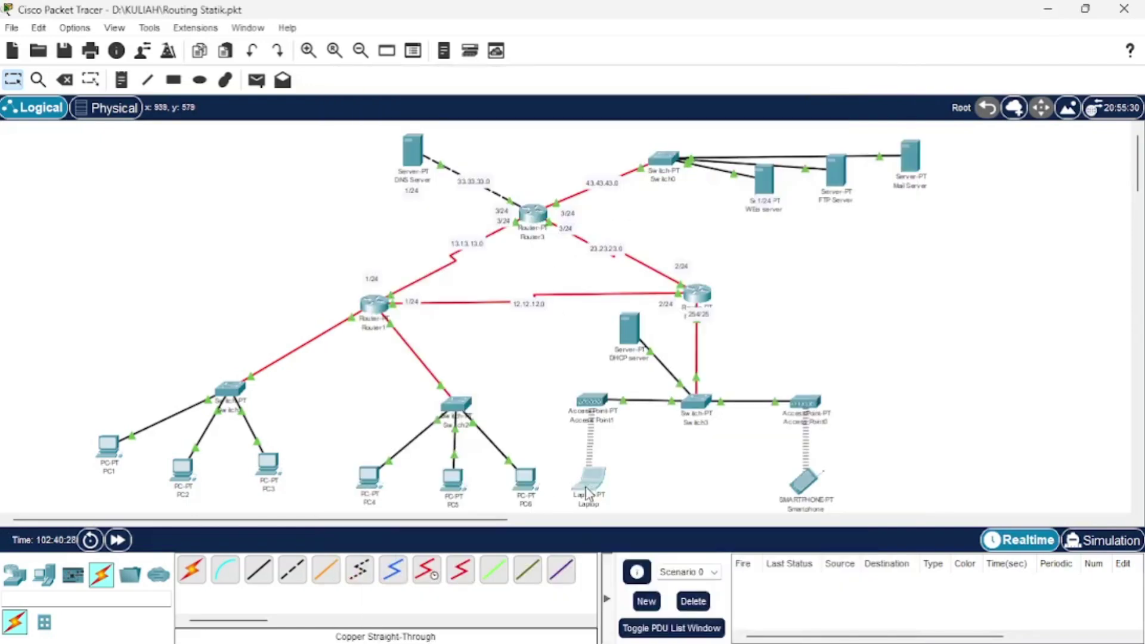
{"action": "left_click", "coordinate": [521, 492]}
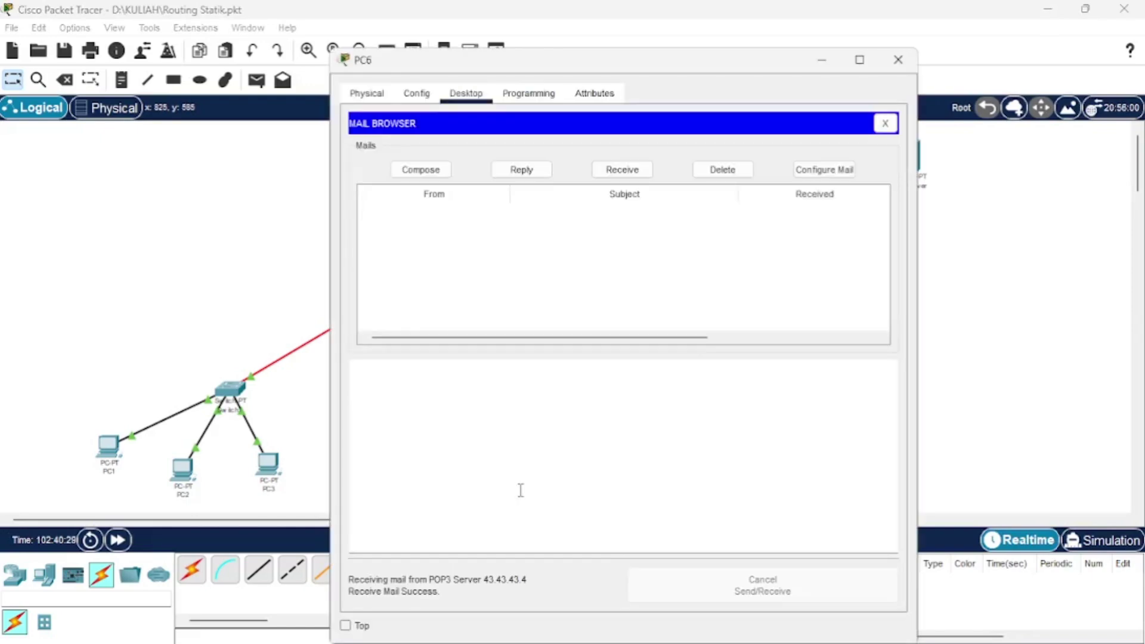
{"action": "left_click", "coordinate": [545, 177]}
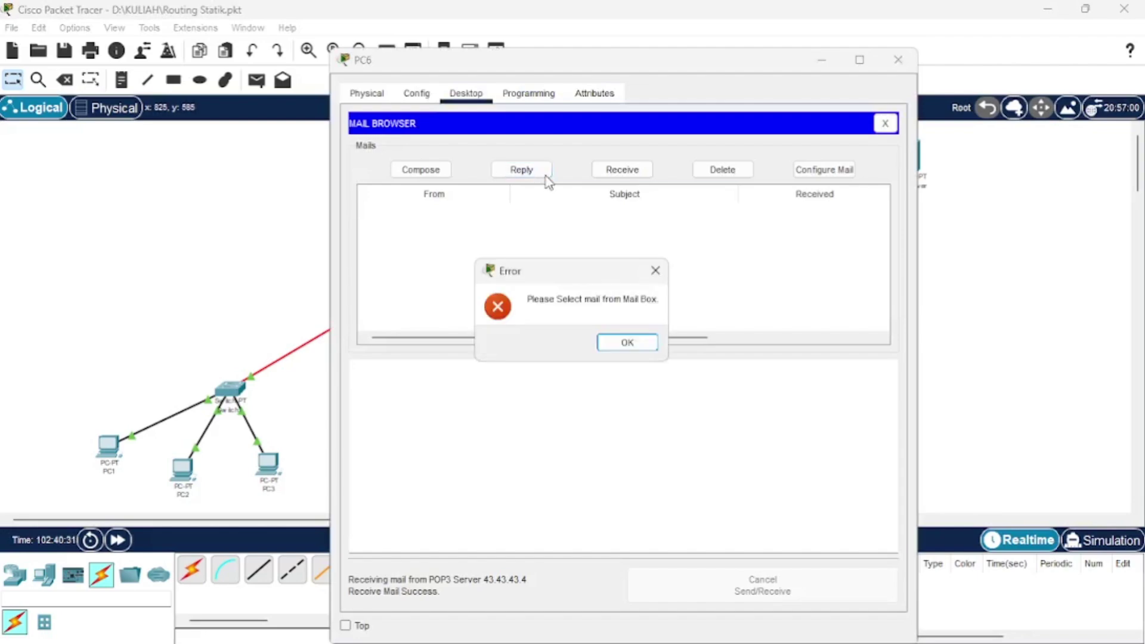
{"action": "left_click", "coordinate": [654, 275]}
{"action": "left_click", "coordinate": [622, 173]}
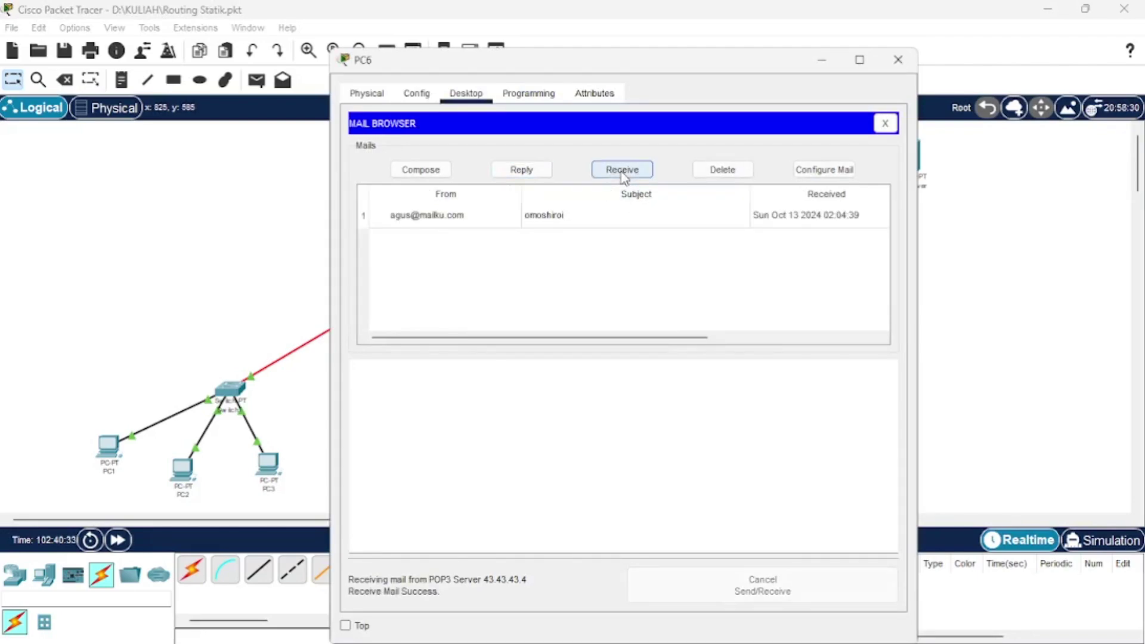
{"action": "left_click", "coordinate": [458, 223]}
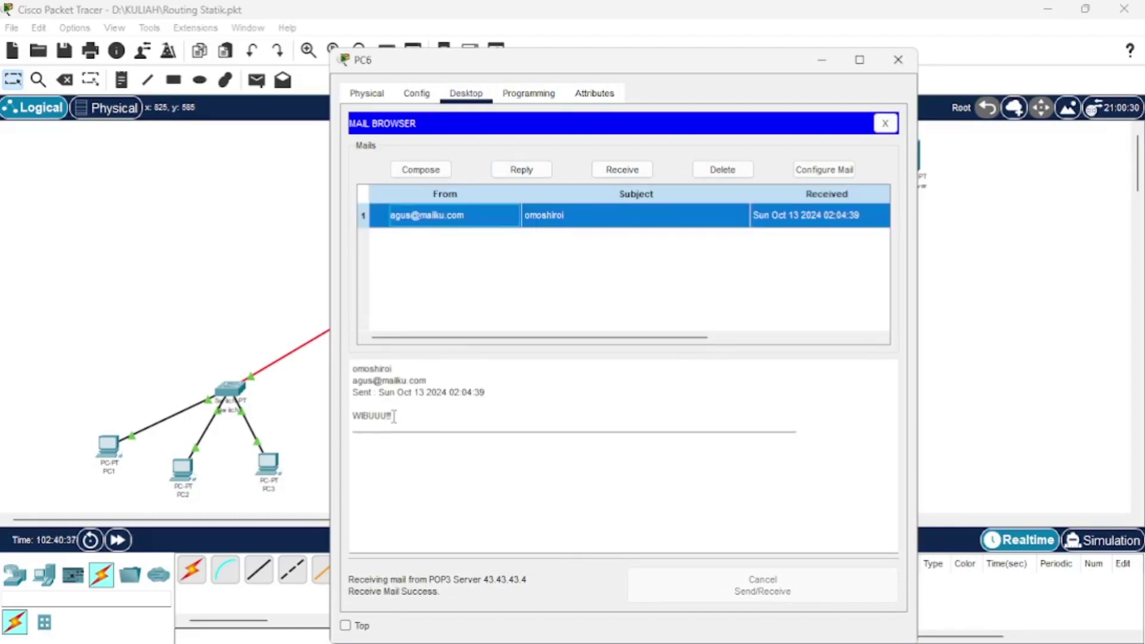
{"action": "left_click", "coordinate": [382, 419]}
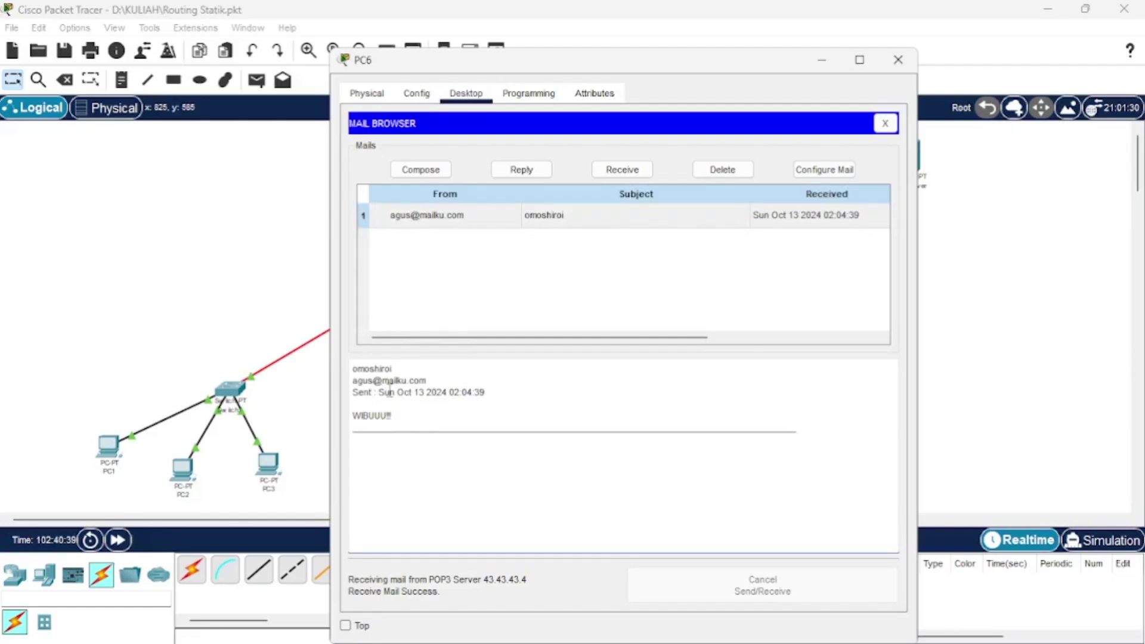
{"action": "left_click_drag", "start_coordinate": [389, 391], "coordinate": [428, 392]}
{"action": "left_click", "coordinate": [423, 400]}
Reply to 'omoshiroi' from PC6 with the message 'You are soo cute'.
{"action": "left_click", "coordinate": [521, 170]}
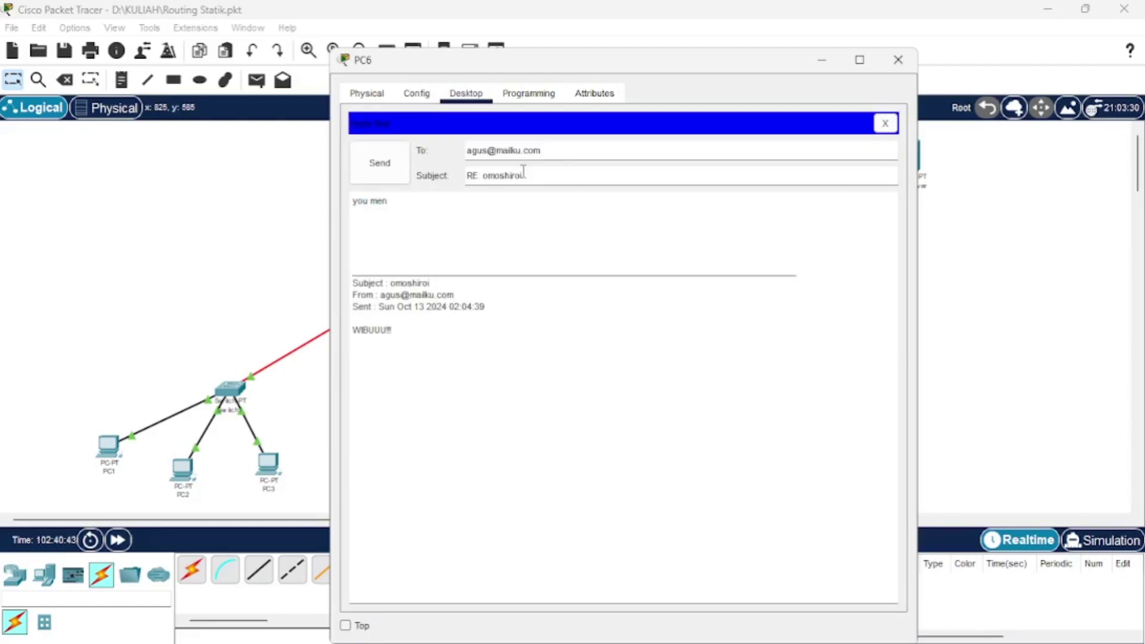
{"action": "left_click", "coordinate": [452, 214]}
{"action": "left_click", "coordinate": [416, 198]}
{"action": "key", "text": "BackSpace"}
{"action": "key", "text": "BackSpace"}
{"action": "key", "text": "BackSpace"}
{"action": "key", "text": "BackSpace"}
{"action": "key", "text": "BackSpace"}
{"action": "key", "text": "BackSpace"}
{"action": "type", "text": "You are soo c"}
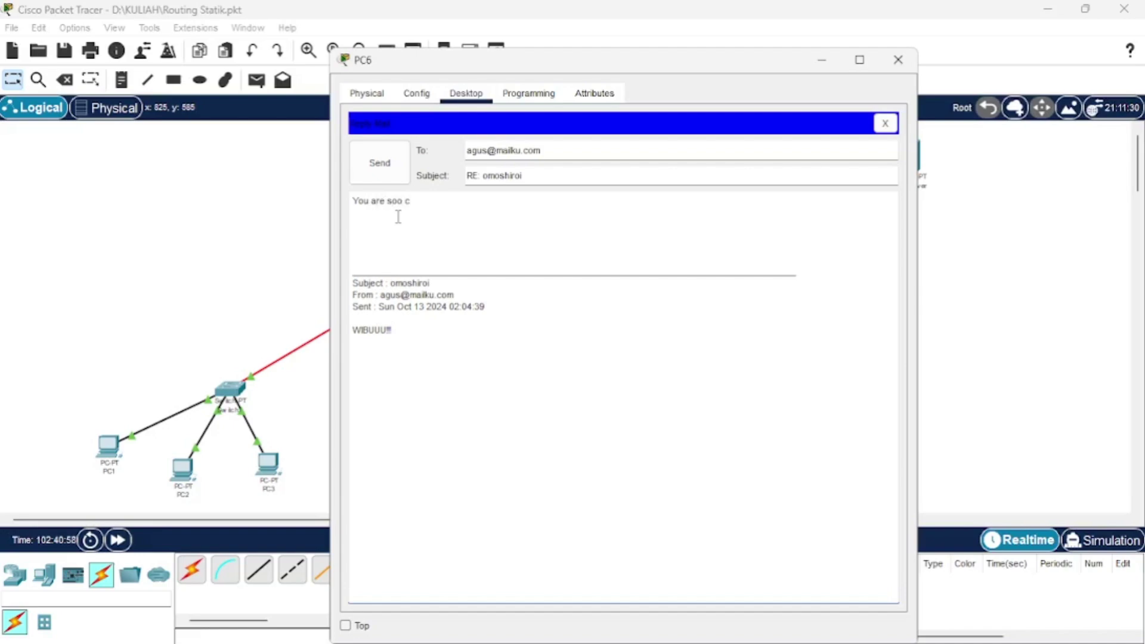
{"action": "type", "text": "yt"}
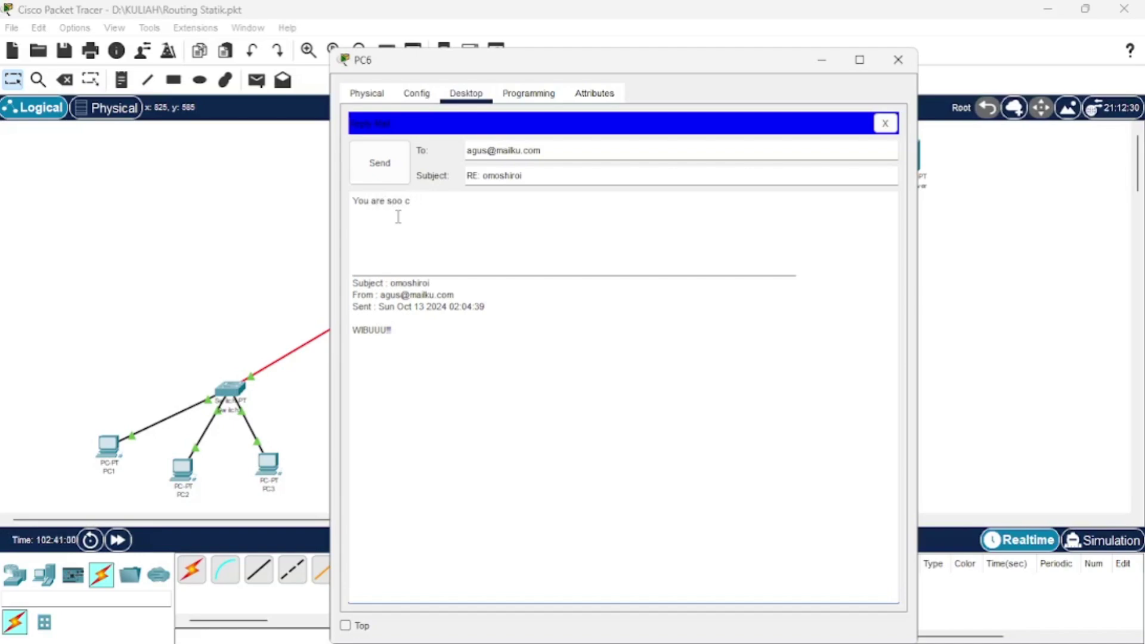
{"action": "left_click", "coordinate": [380, 163]}
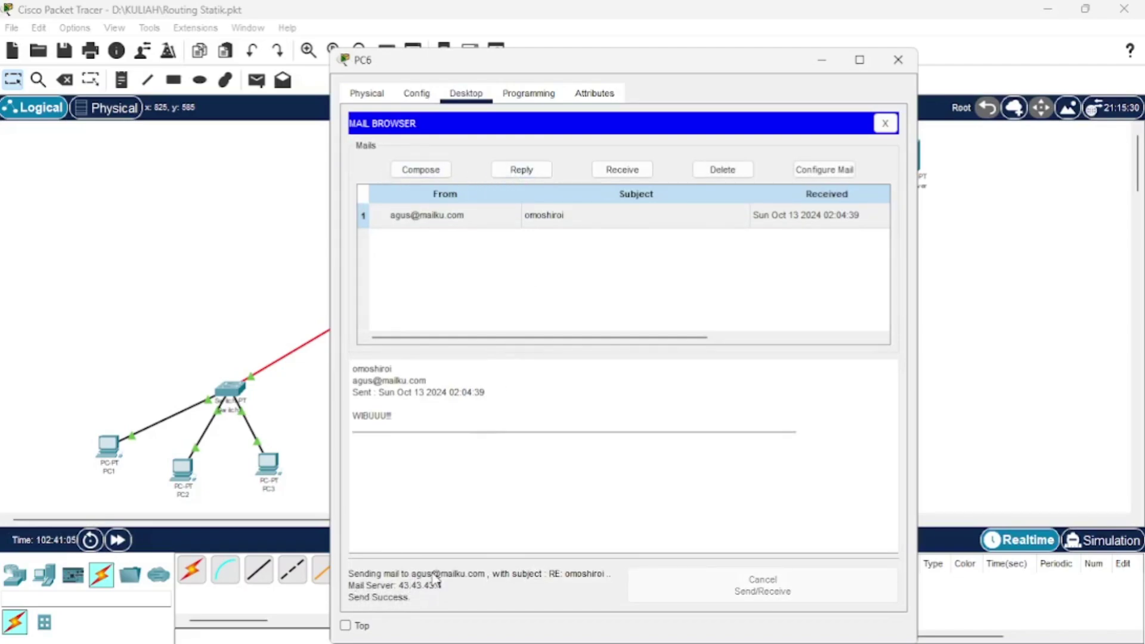
{"action": "left_click", "coordinate": [822, 60]}
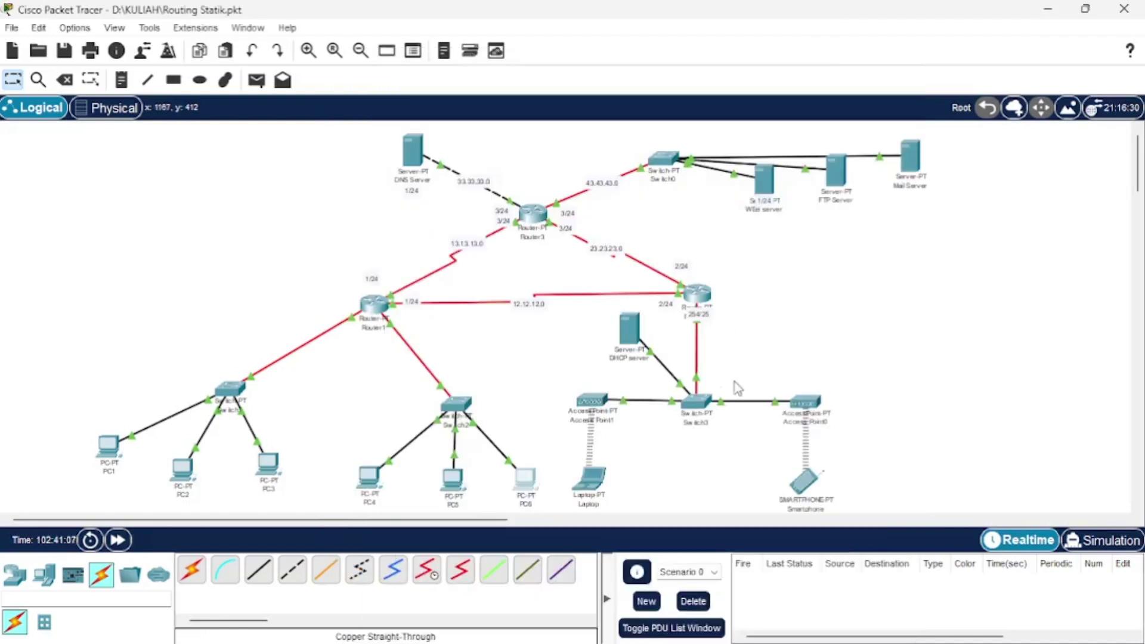
{"action": "left_click", "coordinate": [593, 477]}
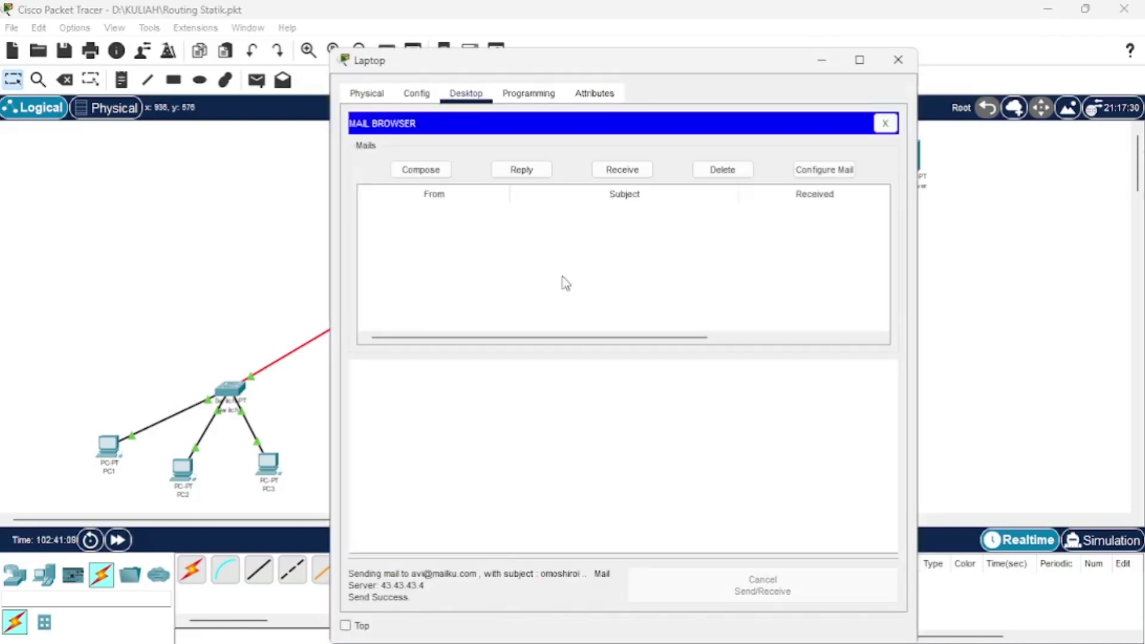
{"action": "left_click", "coordinate": [545, 170]}
{"action": "left_click", "coordinate": [613, 171]}
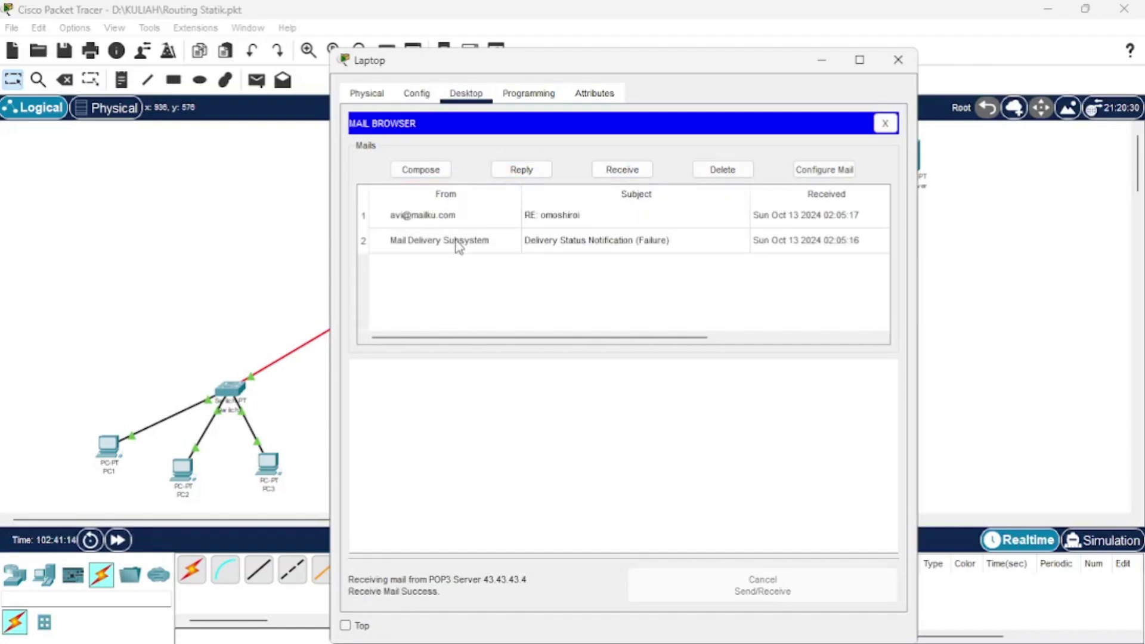
Delete the delivery-failure notice, read PC6's 'RE: omoshiroi' reply, and return to the topology.
{"action": "left_click", "coordinate": [463, 246]}
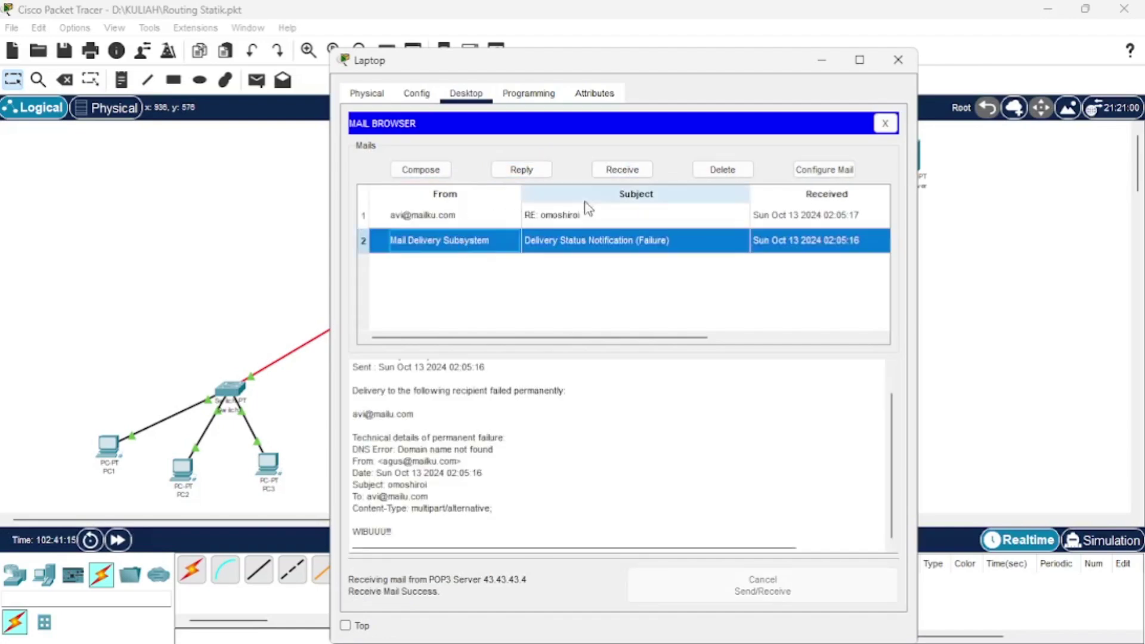
{"action": "left_click", "coordinate": [701, 169]}
{"action": "double_click", "coordinate": [462, 219]}
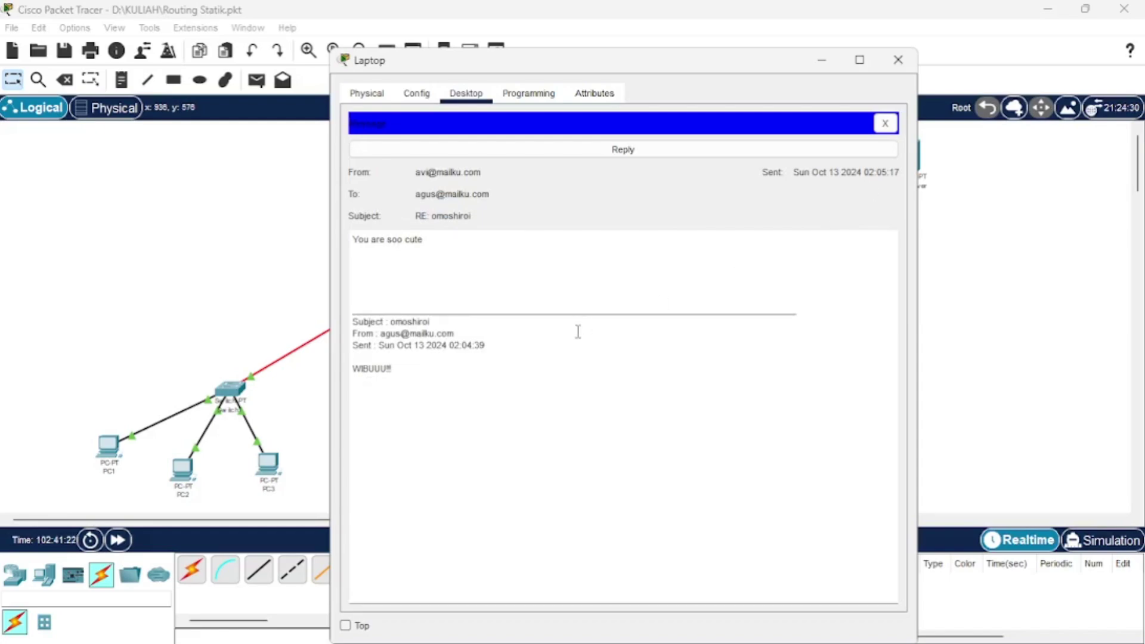
{"action": "left_click", "coordinate": [821, 61]}
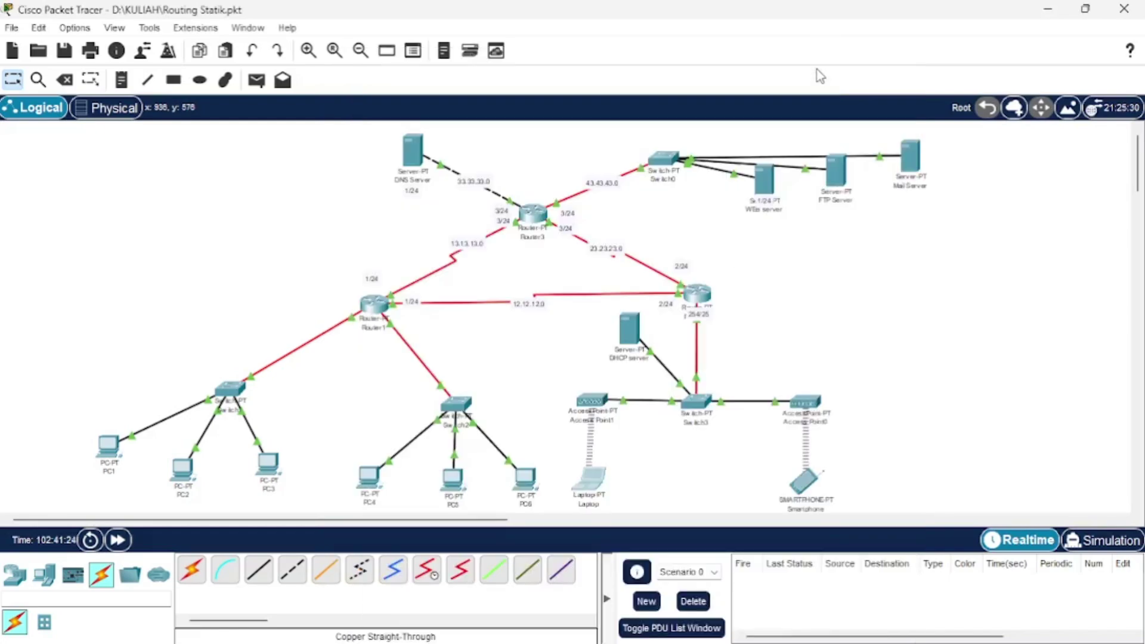